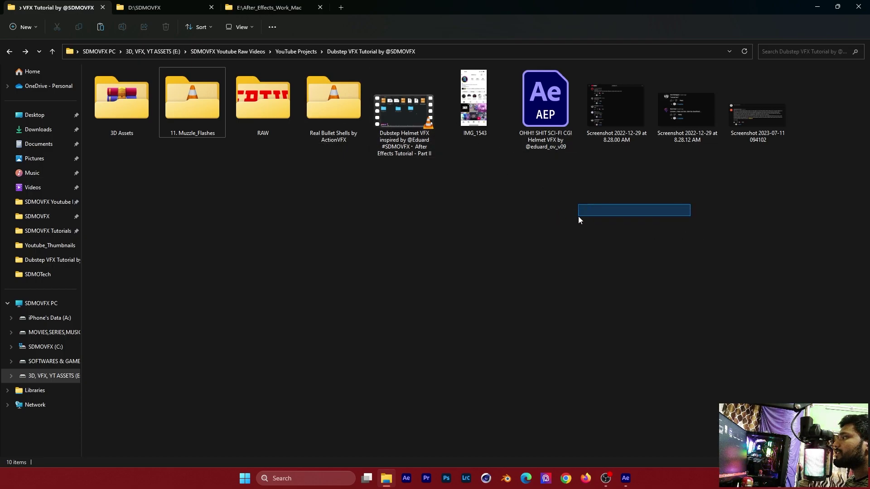
drag(579, 217, 629, 230)
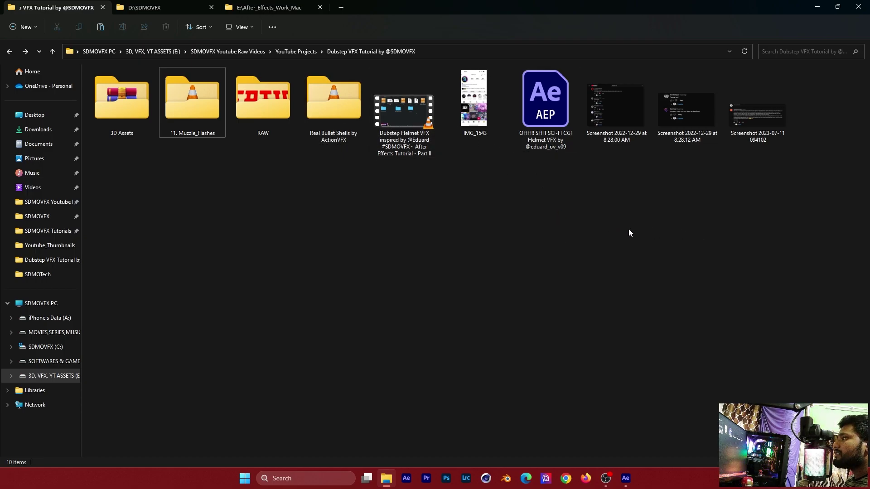
double_click(790, 107)
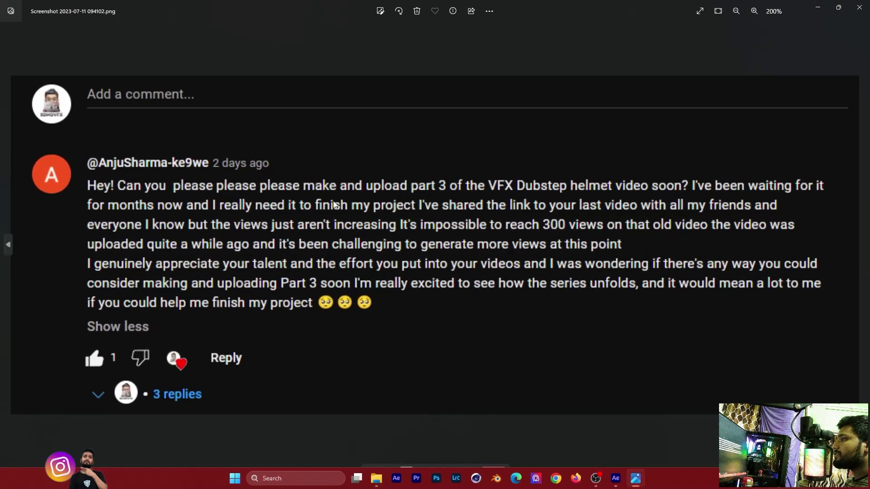
Step: Zoom in and out on the comment screenshot to read it
scroll(445, 175, up, 2)
scroll(635, 210, down, 1)
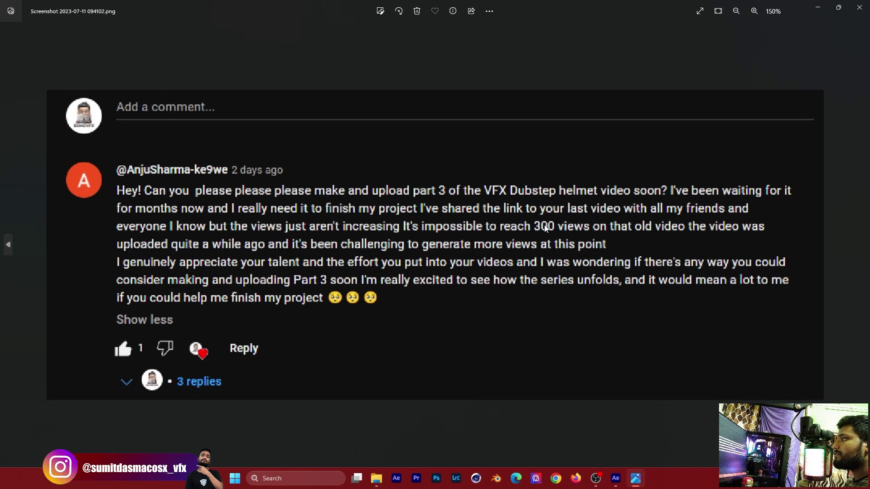
scroll(225, 192, down, 1)
scroll(225, 193, down, 1)
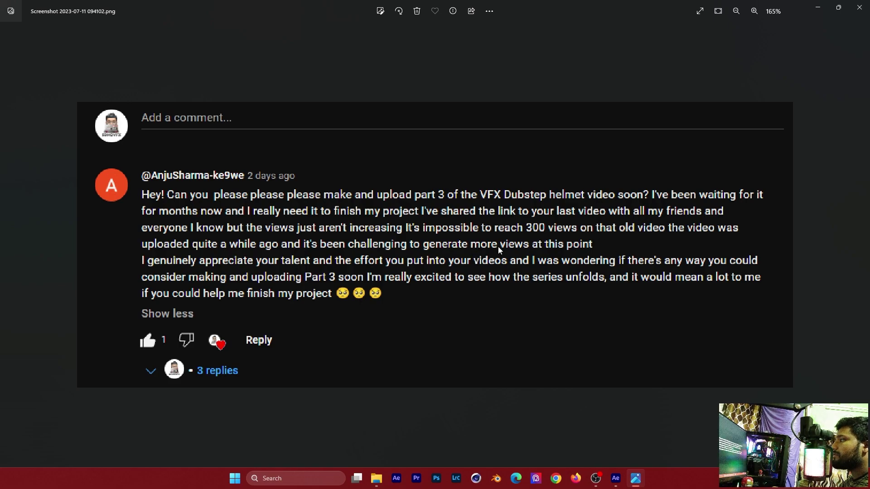
scroll(498, 246, down, 1)
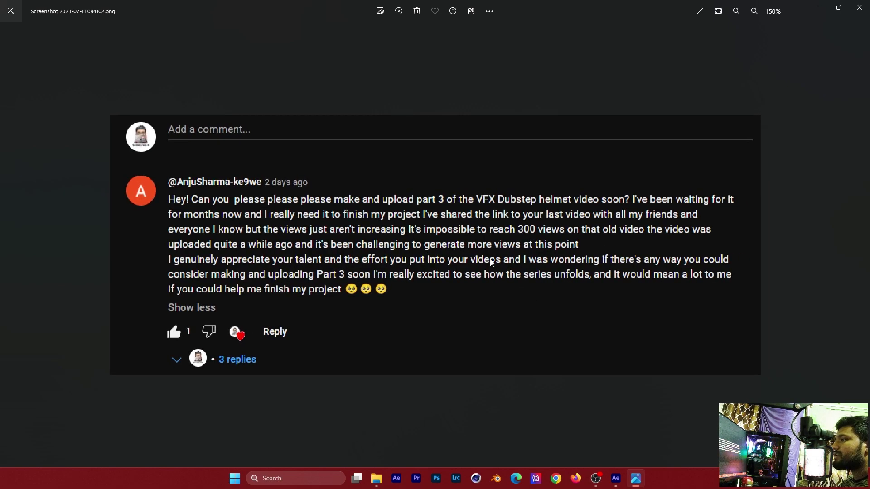
scroll(520, 272, up, 1)
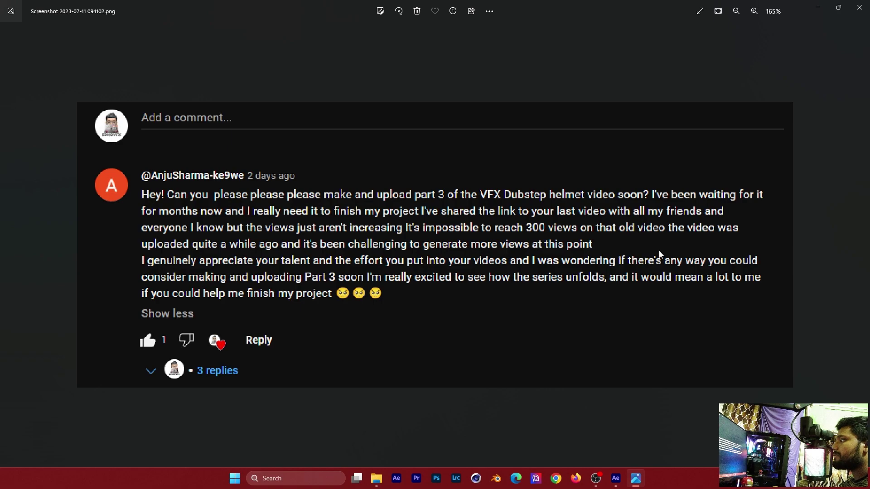
scroll(286, 188, up, 1)
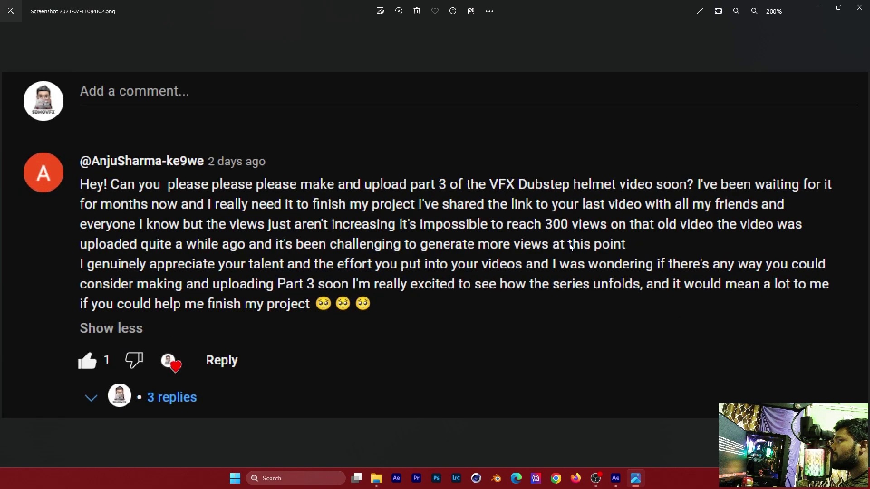
scroll(276, 192, down, 1)
scroll(270, 195, up, 1)
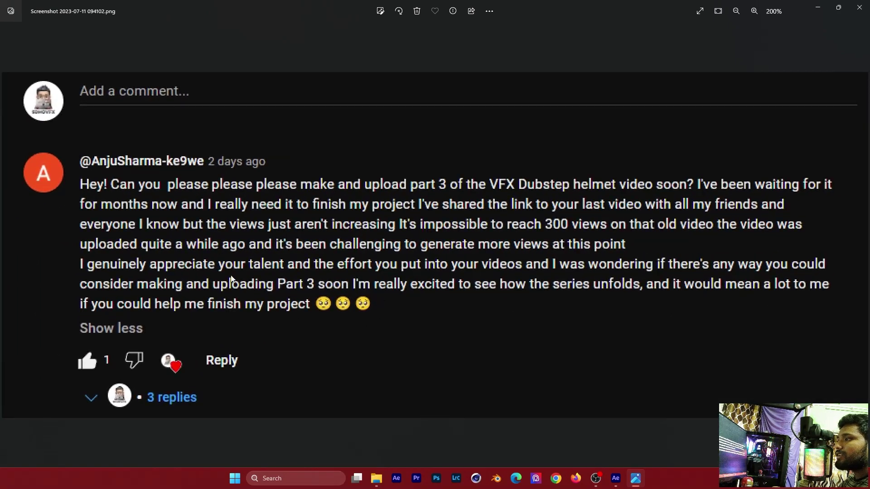
scroll(591, 228, down, 1)
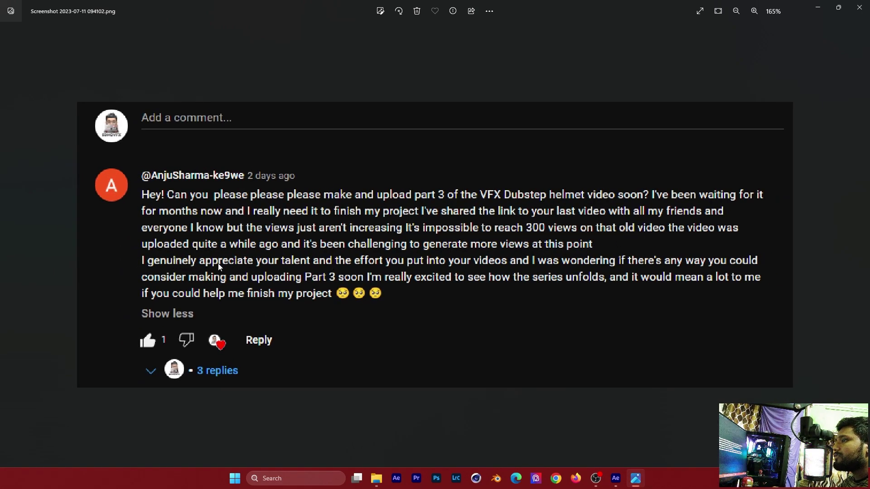
Step: Close Photos and play the OHH!! SHIT SCI-FI helmet video from D:\SDMOVFX
key(Escape)
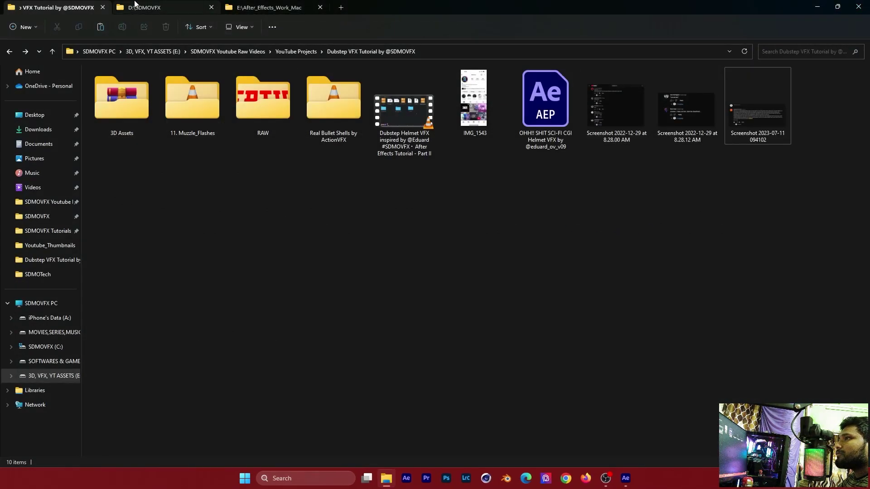
click(149, 8)
scroll(471, 272, down, 1)
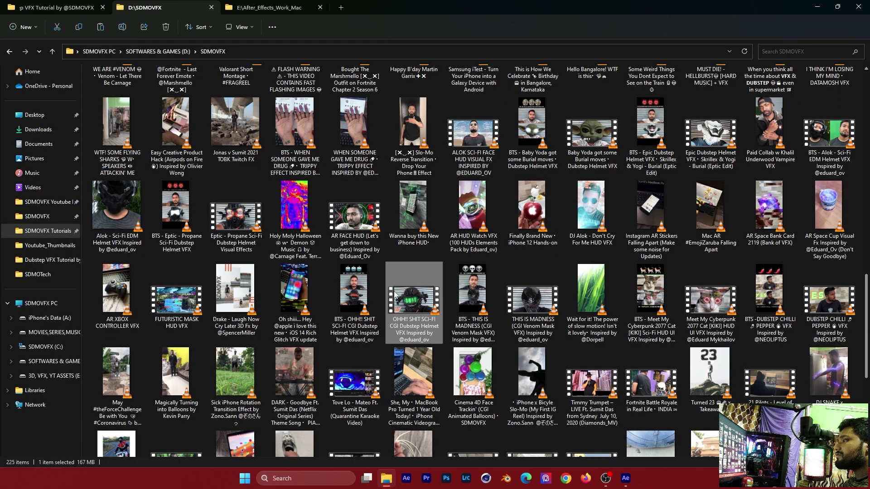
double_click(400, 295)
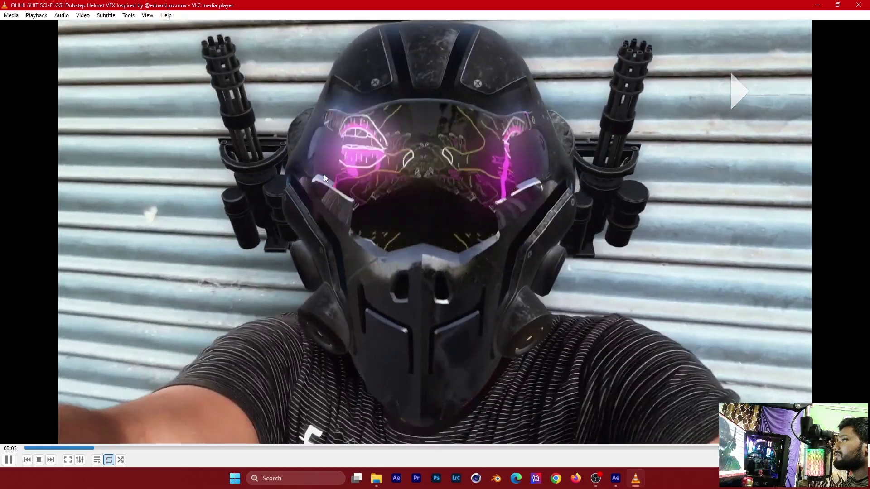
Step: Pause the helmet video around the five-second mark, then close VLC
key(space)
key(space)
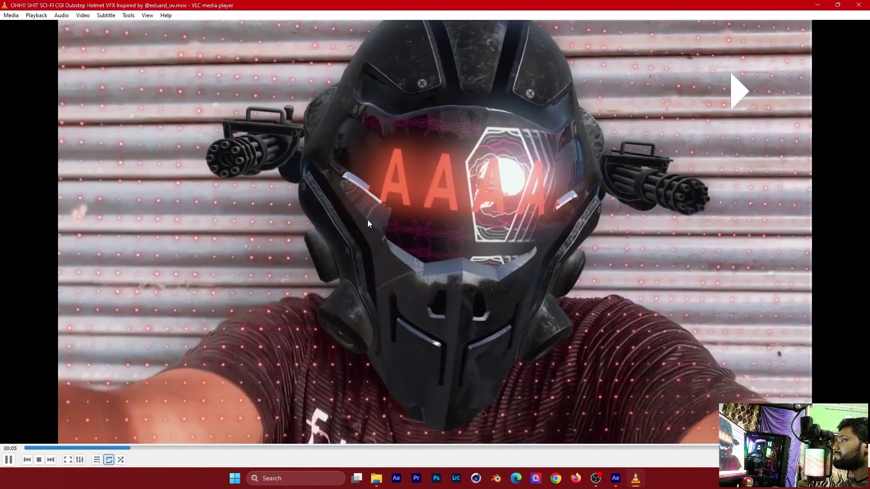
key(space)
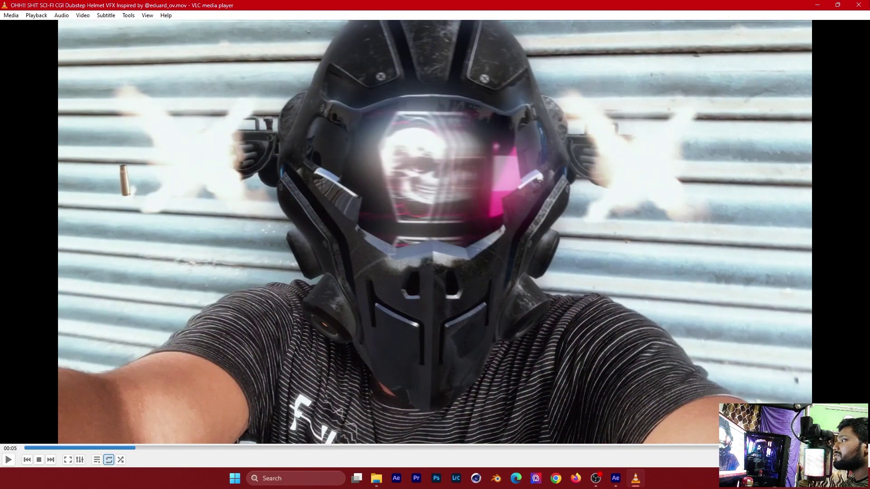
click(858, 5)
Step: Return to the After Effects project and start the work area at 0:00:03:16
click(256, 7)
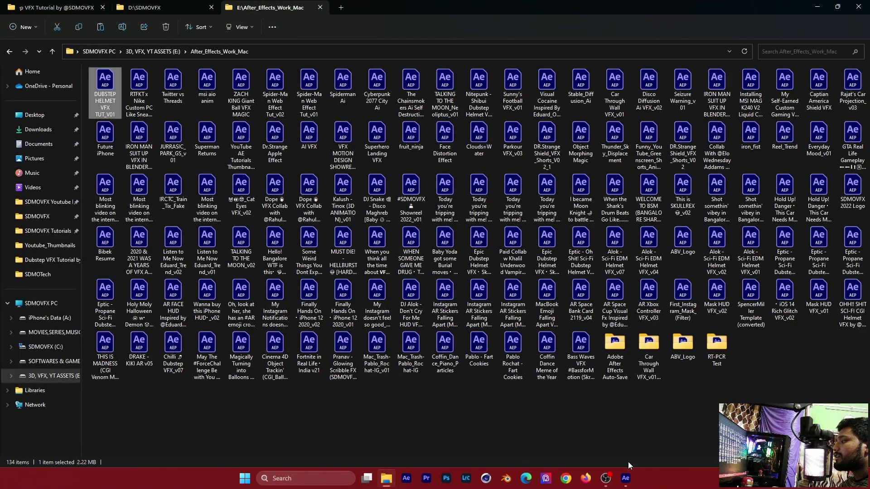
click(625, 478)
mouse_move(489, 340)
mouse_down()
mouse_move(463, 339)
mouse_move(495, 339)
mouse_up()
drag(443, 343, 447, 342)
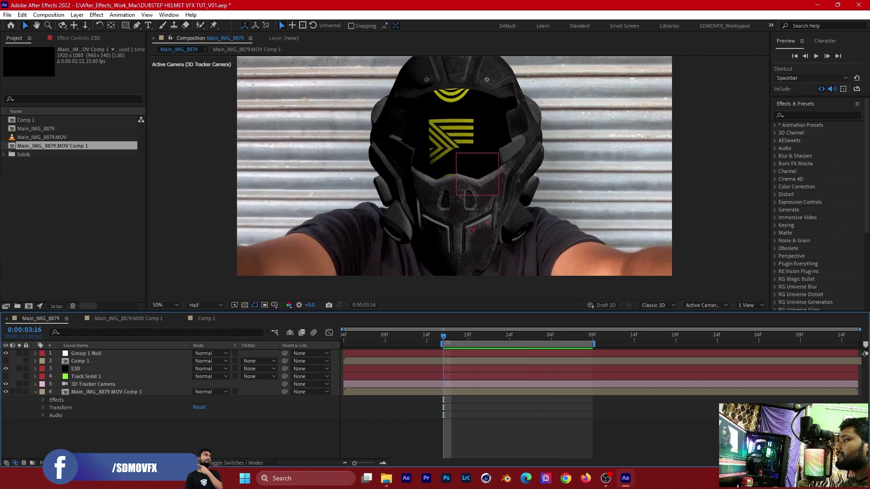
Step: Preview the tracked helmet shot and show the E3D layer's Element effect controls
key(space)
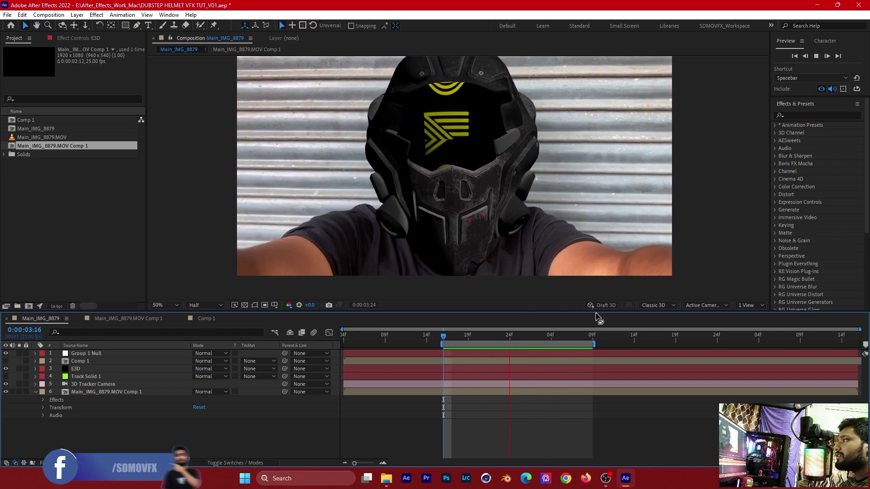
click(484, 335)
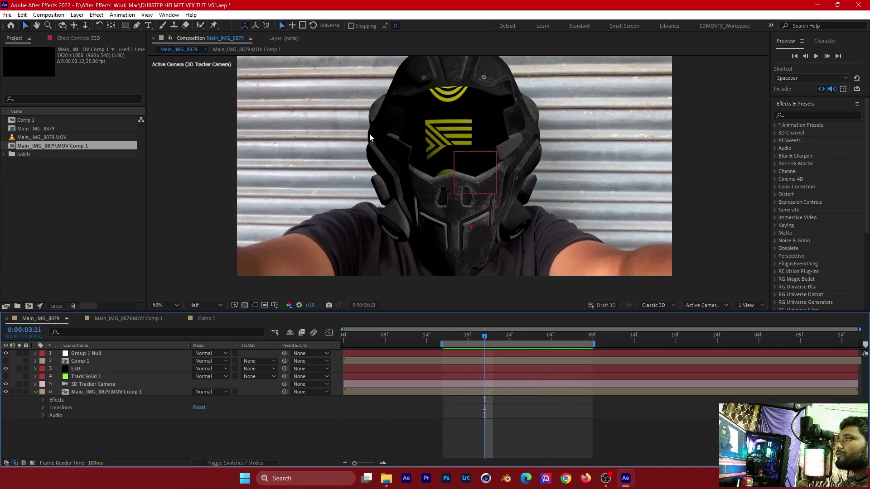
click(75, 38)
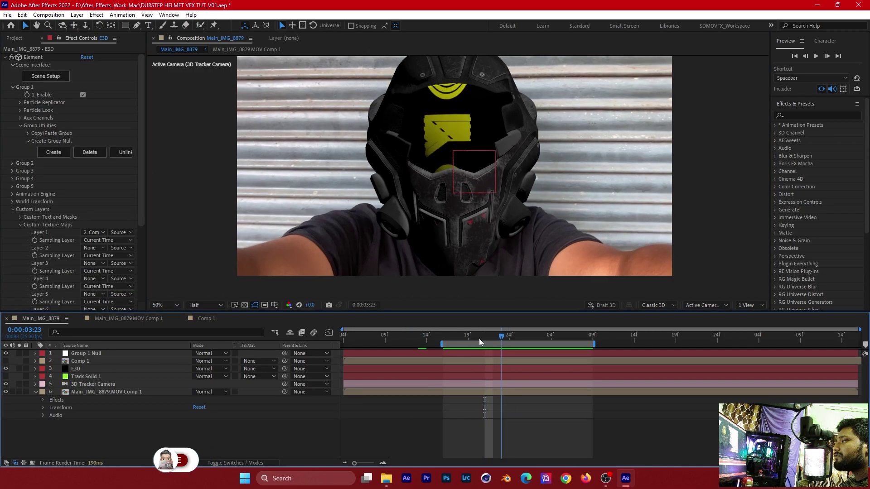
Step: Park the playhead at 0:00:03:19 and launch Element's Scene Setup
mouse_move(480, 339)
mouse_down()
mouse_move(510, 338)
mouse_move(501, 341)
mouse_up()
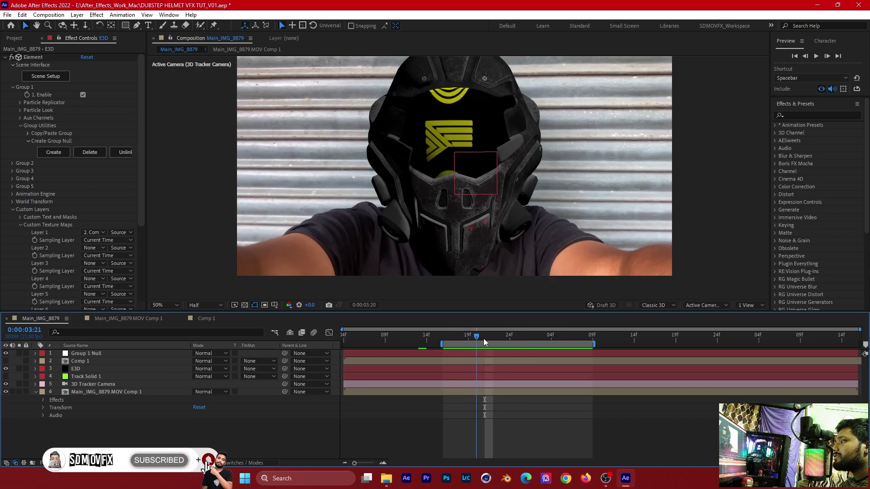
mouse_move(505, 341)
mouse_down()
mouse_move(451, 337)
mouse_move(484, 337)
mouse_up()
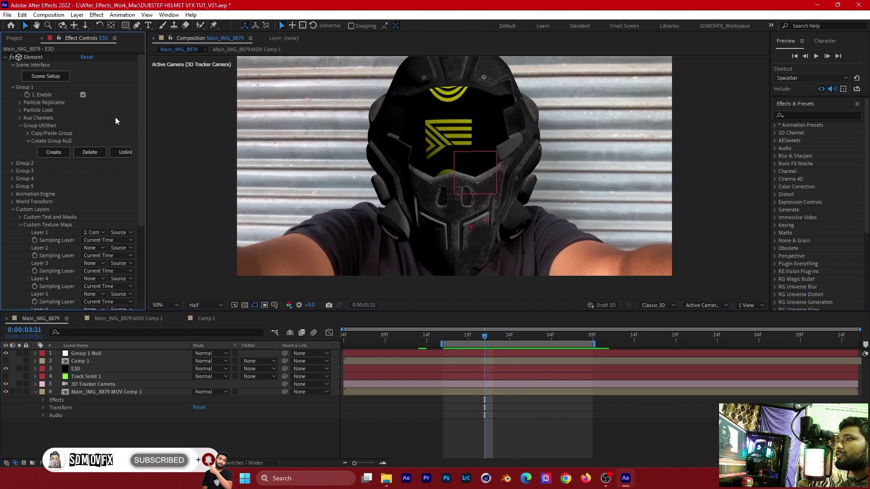
scroll(114, 118, down, 3)
scroll(116, 182, up, 3)
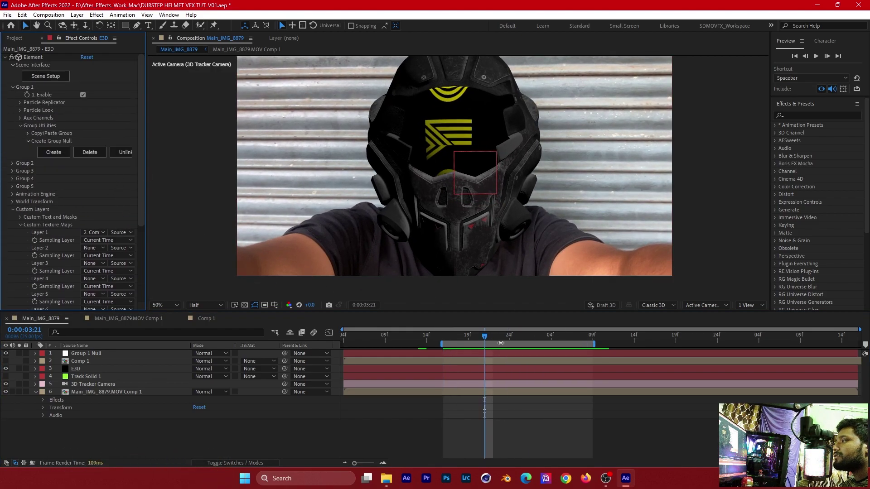
key(Page_Up)
key(Page_Up)
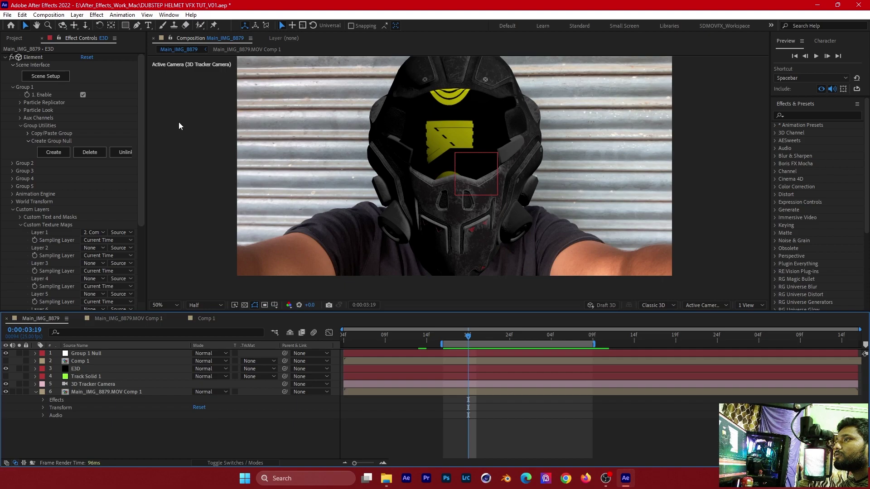
click(47, 76)
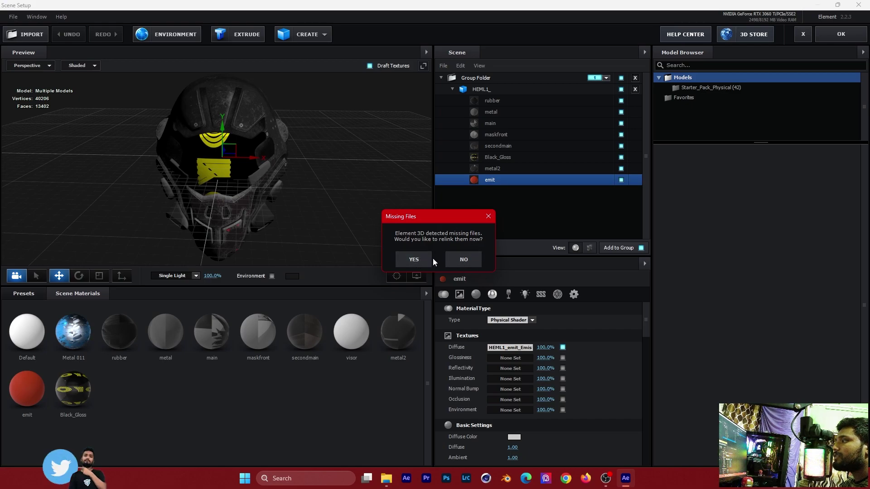
Step: Skip relinking the missing IMG_8889.JPG texture and bring up the Environment texture settings
click(420, 260)
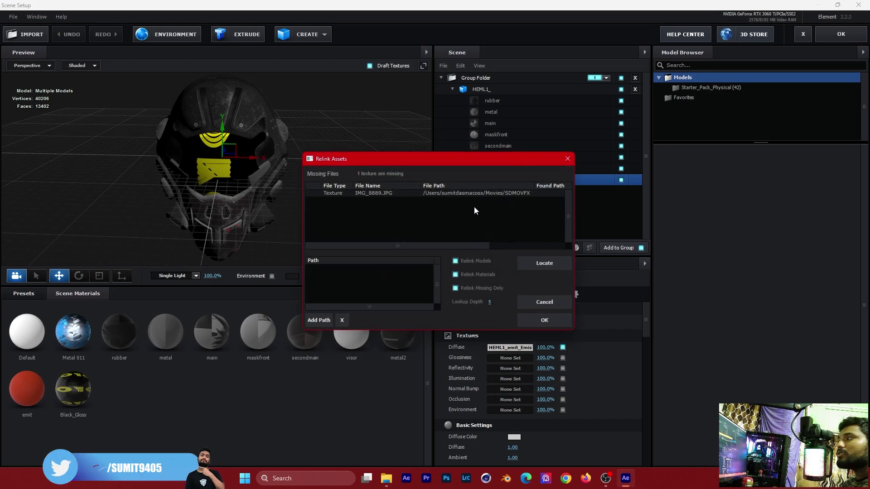
click(552, 302)
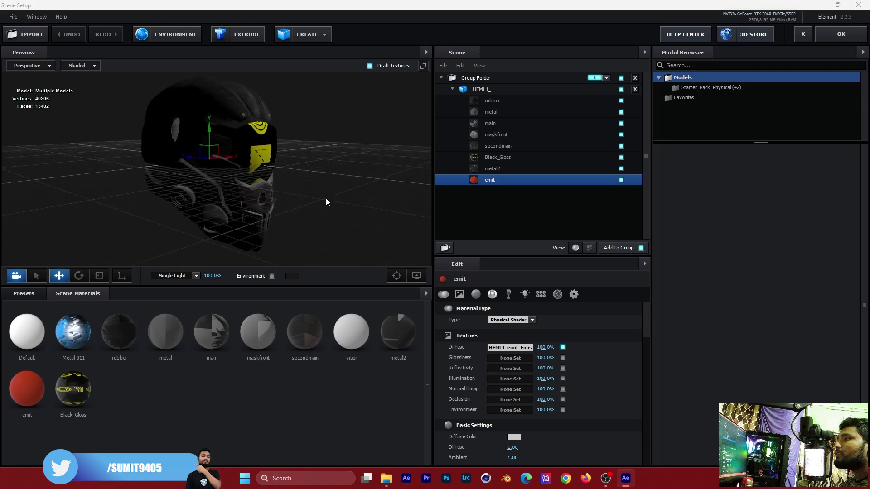
click(183, 39)
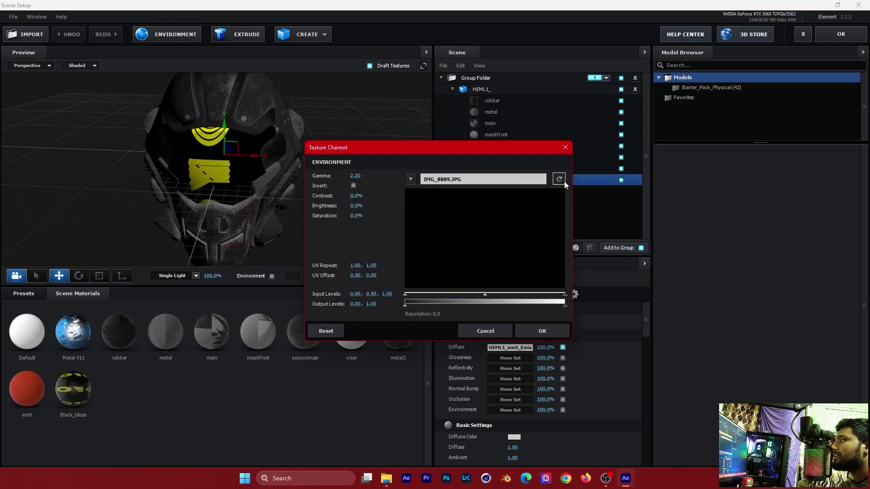
Step: Try Custom Layer 1 as the environment source, then discard it
click(410, 179)
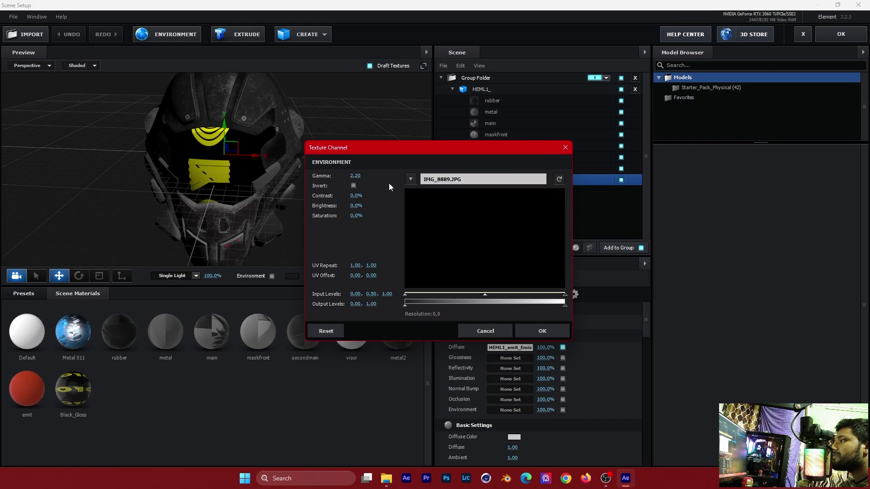
click(410, 180)
click(469, 193)
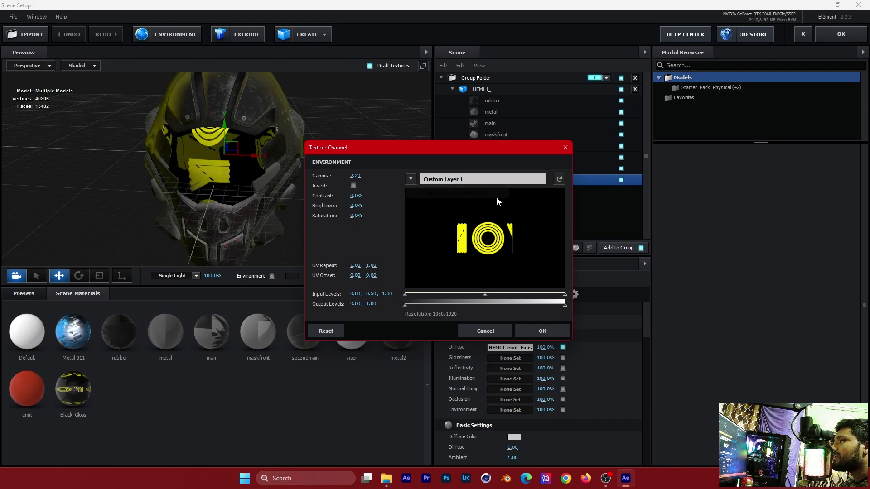
click(479, 328)
click(150, 35)
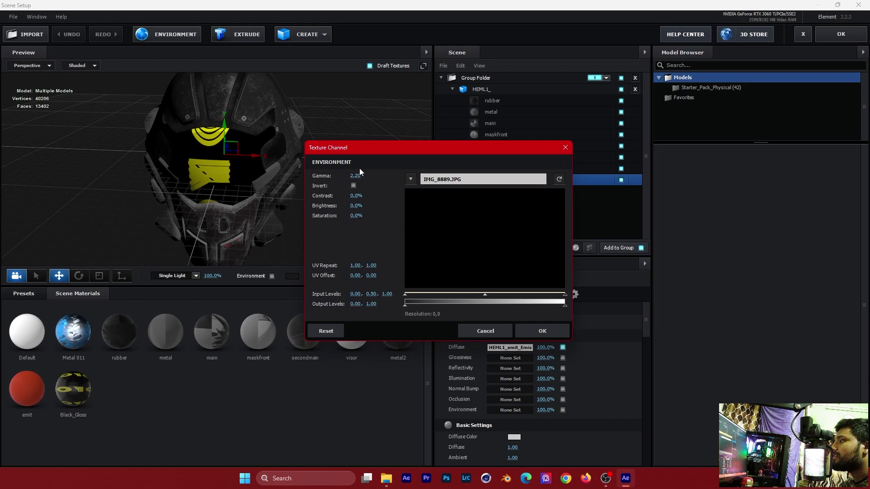
Step: Load photo_studio_01_8k.hdr as the environment map, accepting the downscale
click(490, 183)
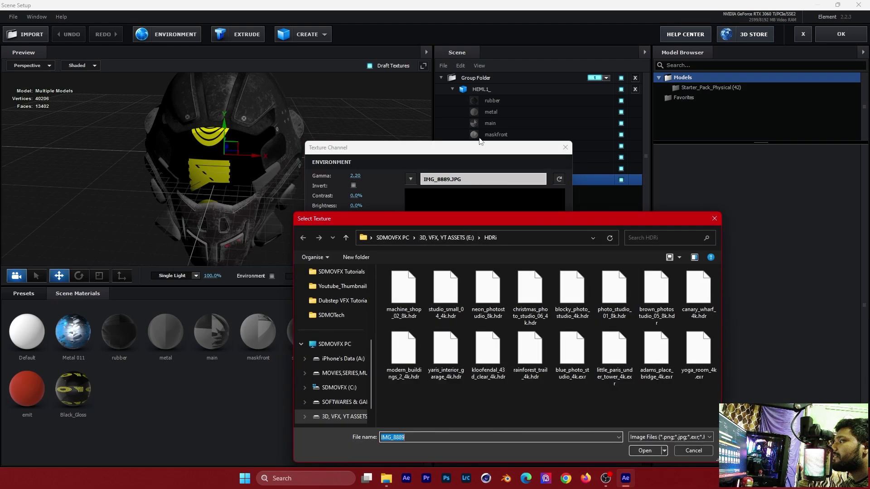
drag(510, 218, 512, 110)
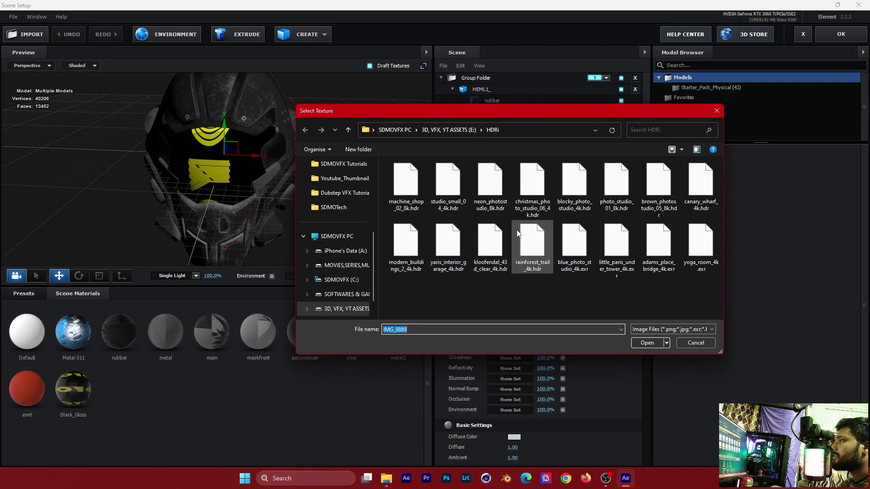
click(527, 295)
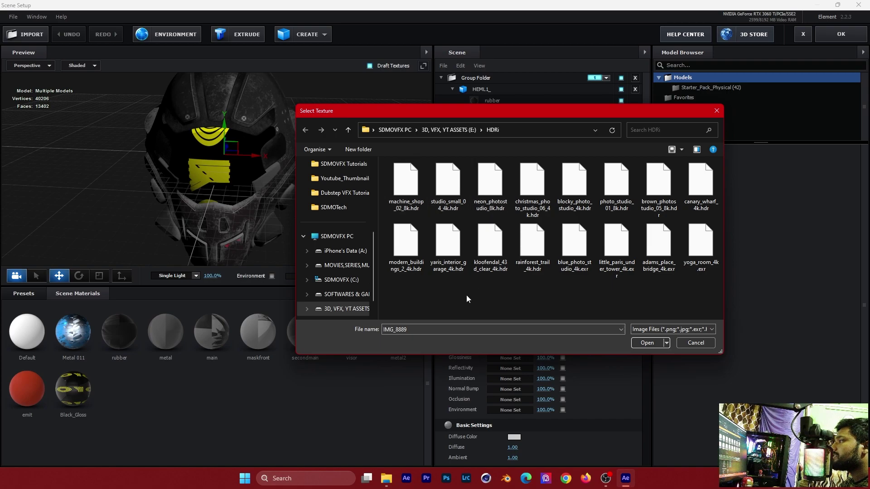
double_click(614, 185)
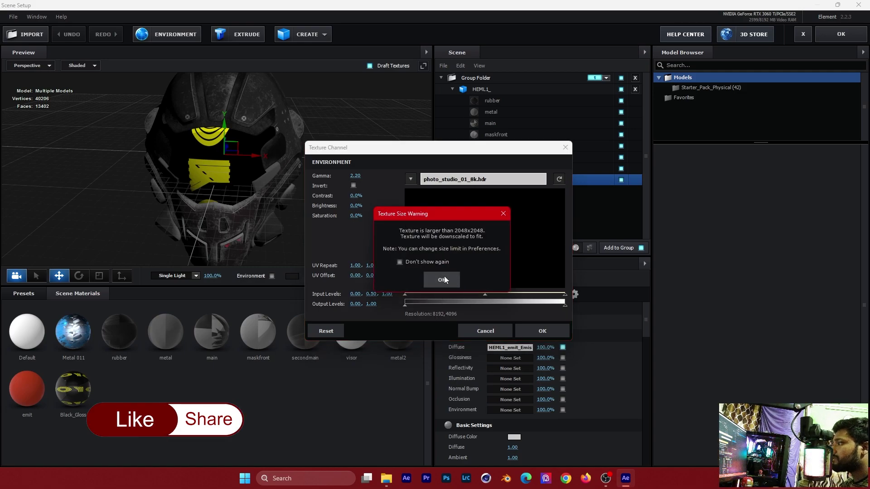
click(444, 276)
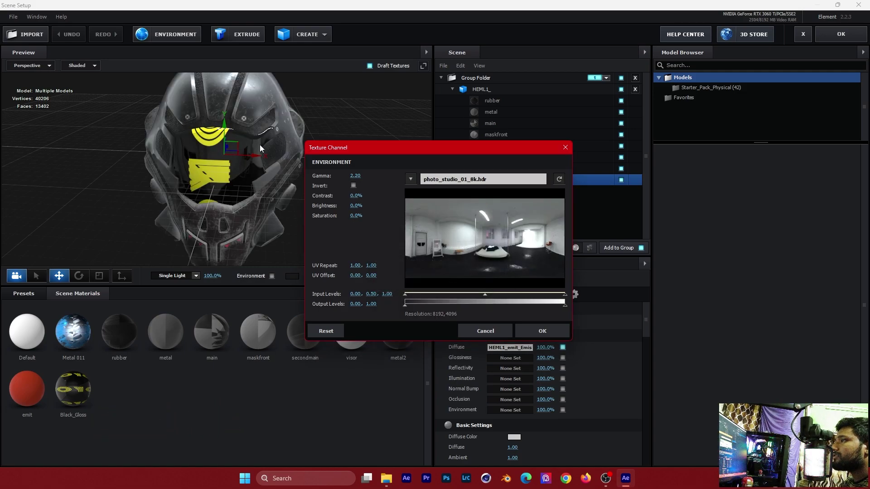
Step: Try neon_photostudio_8k.hdr and blue_photo_studio_4k.exr as alternative environment maps
click(498, 180)
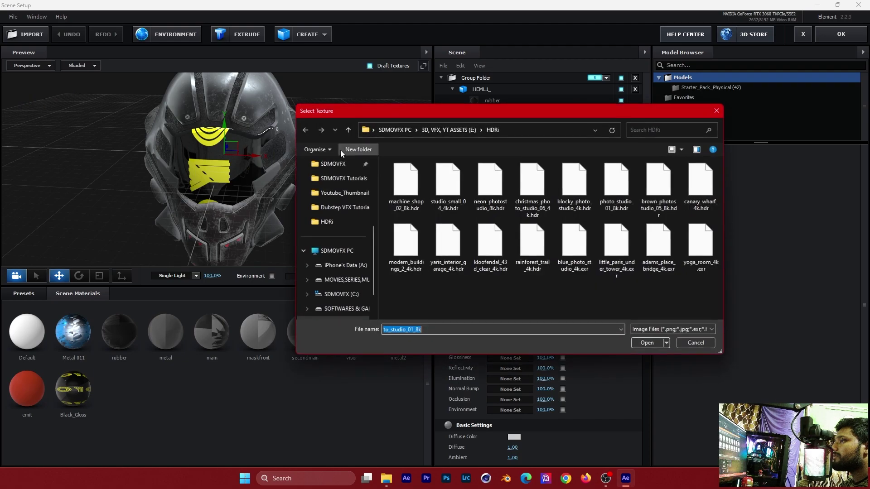
key(Escape)
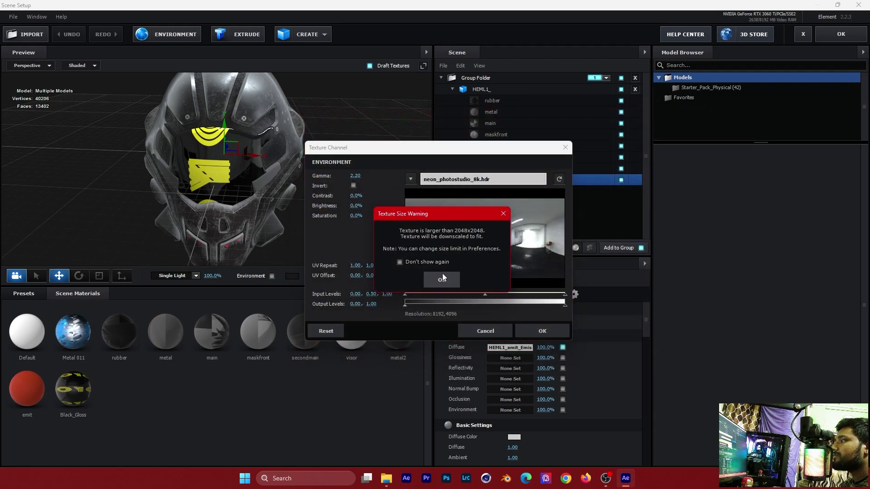
click(441, 276)
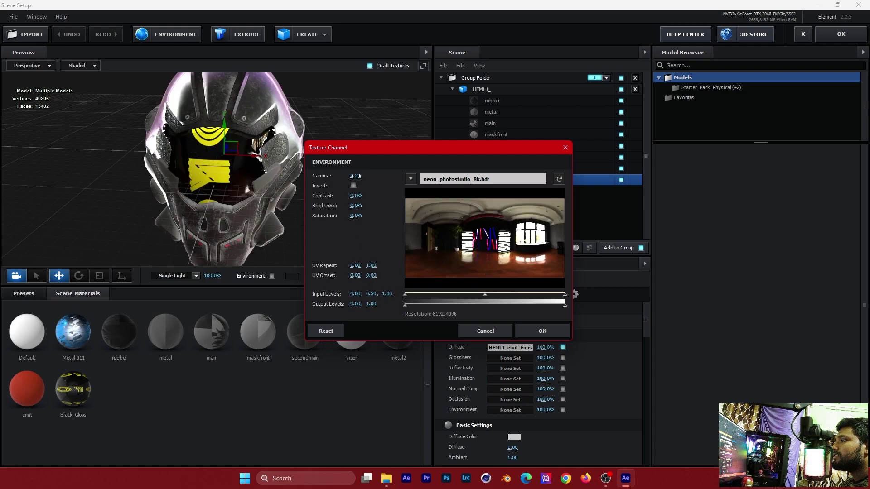
click(508, 179)
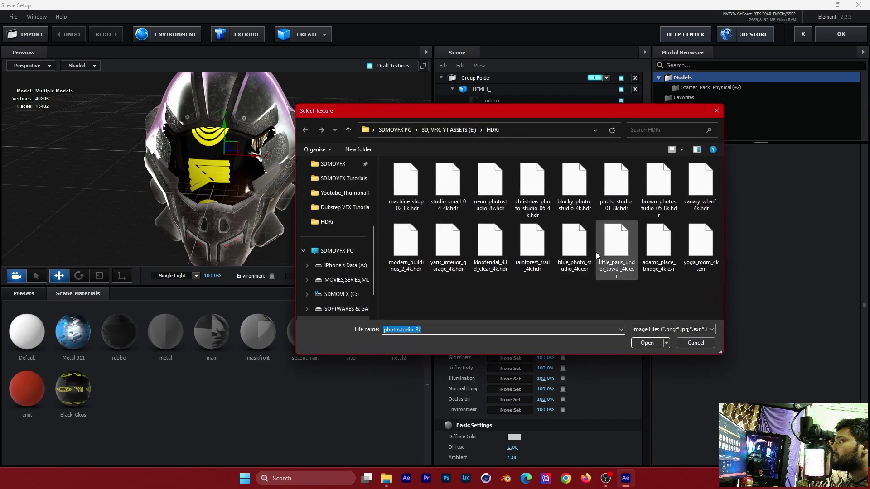
key(Escape)
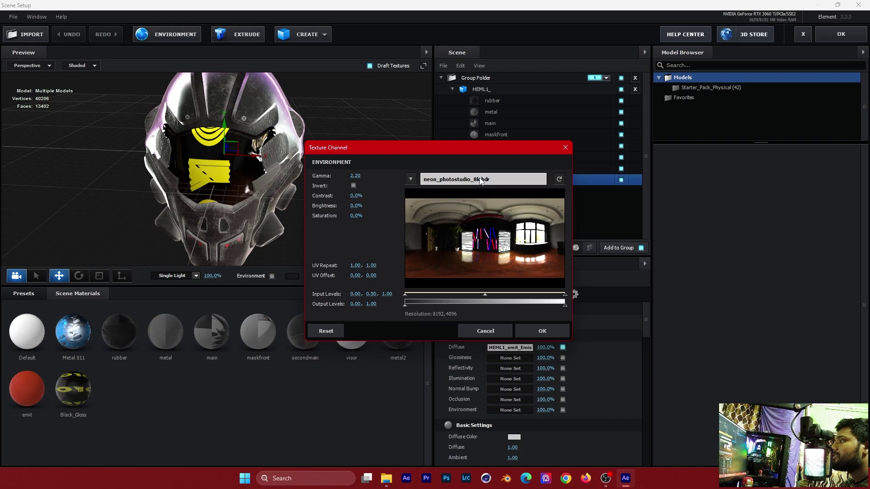
click(448, 277)
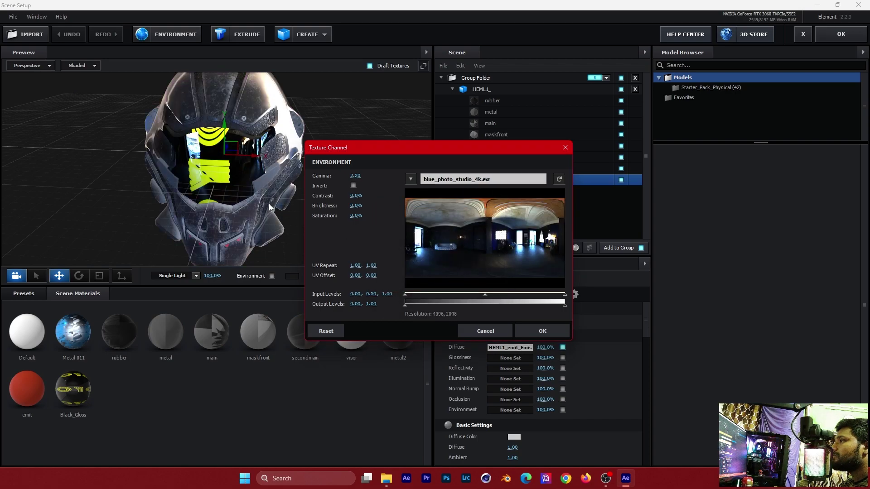
Step: Reload photo_studio_01_8k.hdr, apply it, check the helmet side, and close Scene Setup
click(497, 180)
double_click(619, 186)
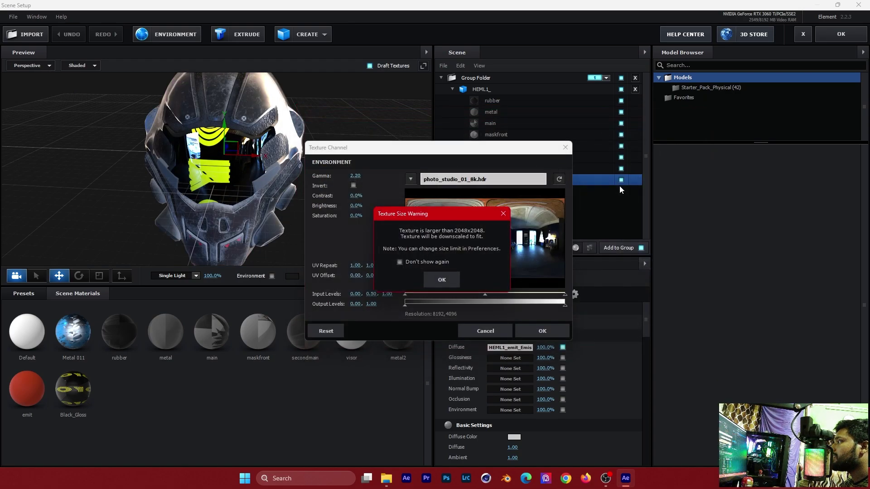
click(446, 281)
click(544, 331)
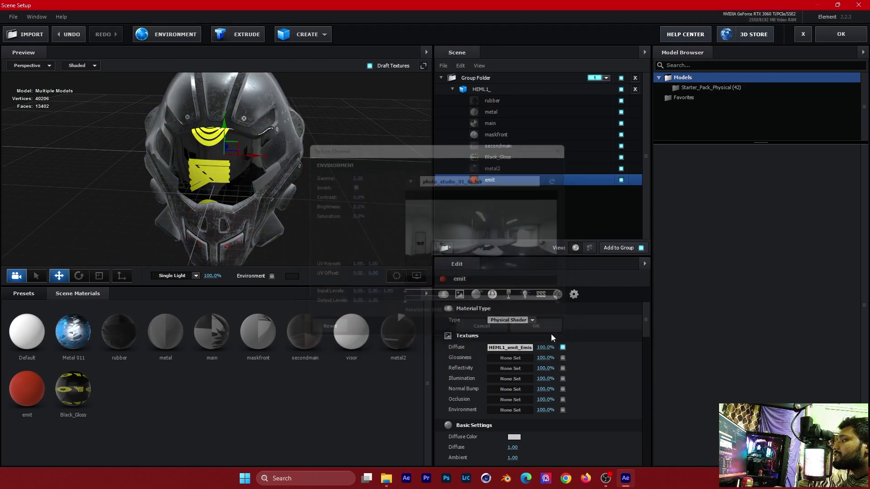
mouse_move(352, 233)
mouse_down()
mouse_move(274, 205)
mouse_move(315, 214)
mouse_up()
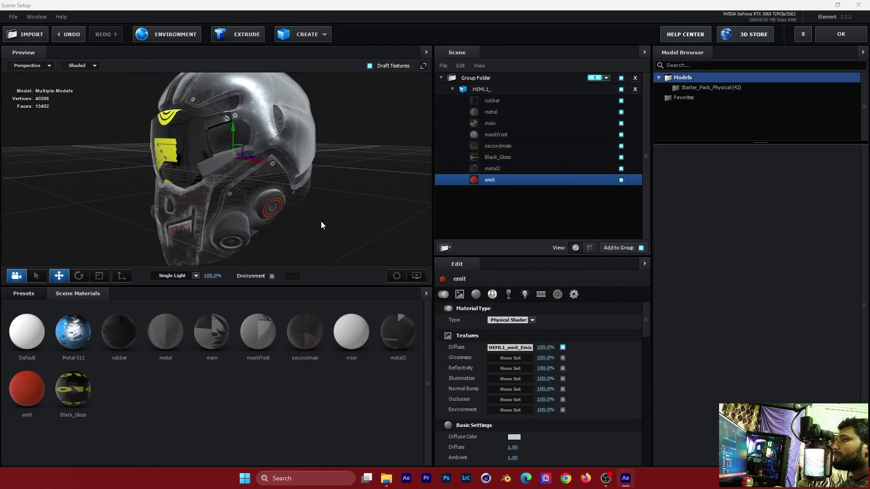
click(841, 34)
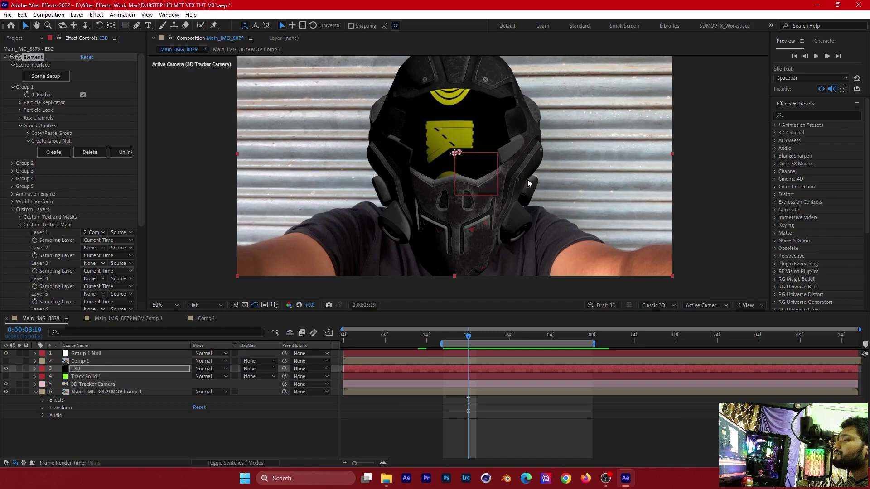
Step: Save, then expand Render Settings > Physical Environment > Rotate Environment
key(ctrl+s)
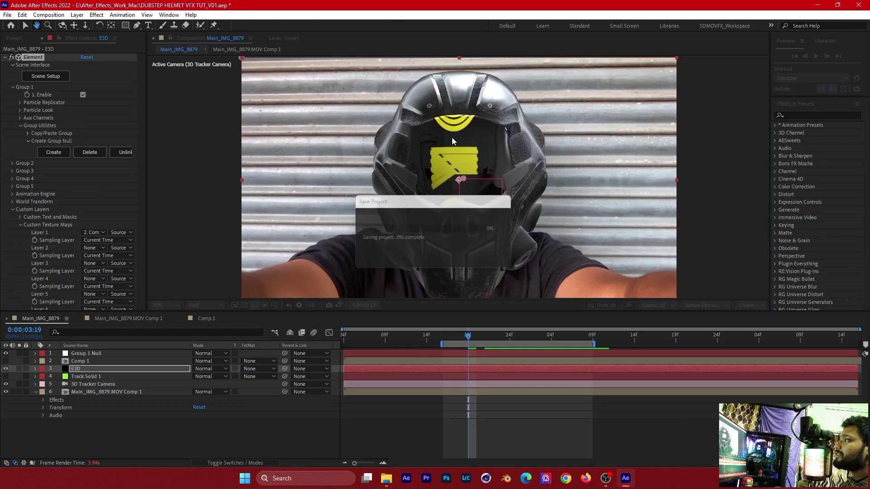
click(500, 336)
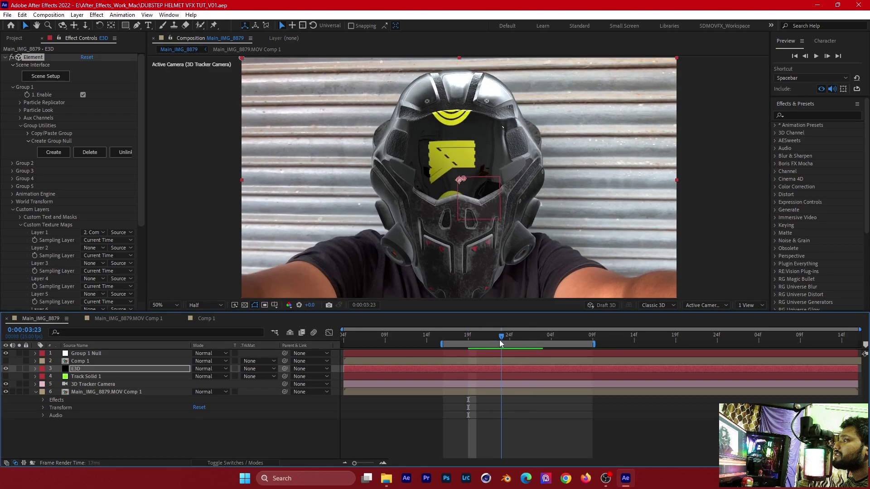
drag(500, 340, 493, 340)
scroll(72, 201, down, 5)
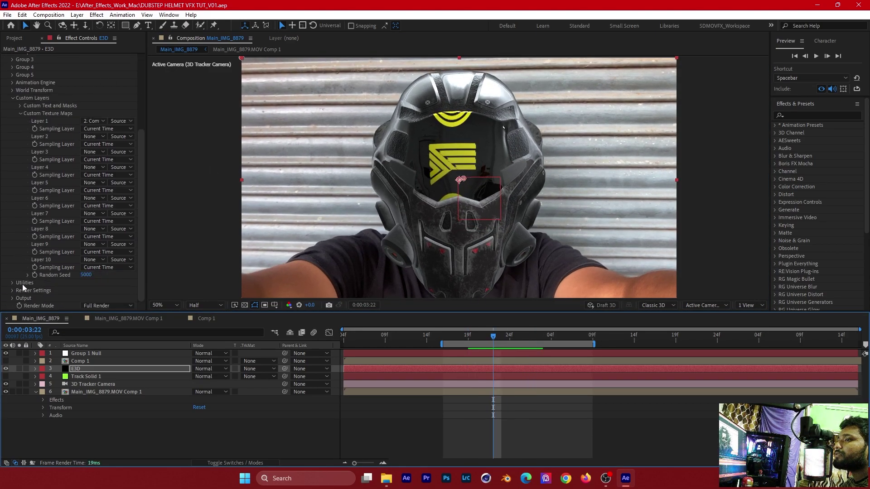
click(11, 290)
scroll(41, 263, down, 5)
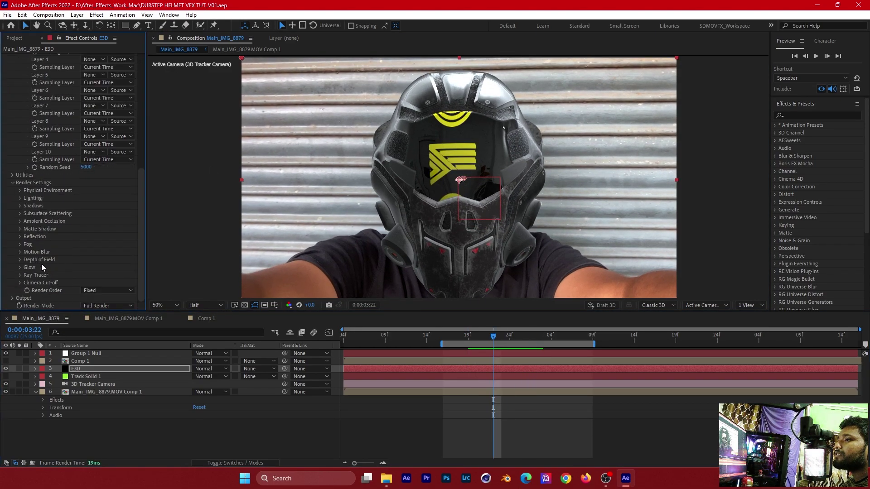
click(19, 190)
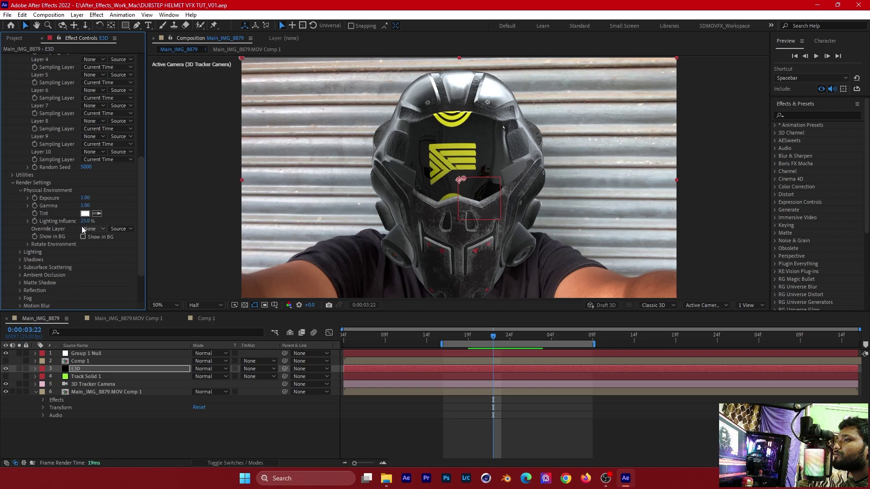
click(28, 245)
scroll(86, 232, down, 4)
Step: Test Y and Z environment rotations, reset both to 0°, and save
mouse_move(93, 175)
mouse_down()
mouse_move(142, 181)
mouse_move(139, 193)
mouse_move(155, 194)
mouse_up()
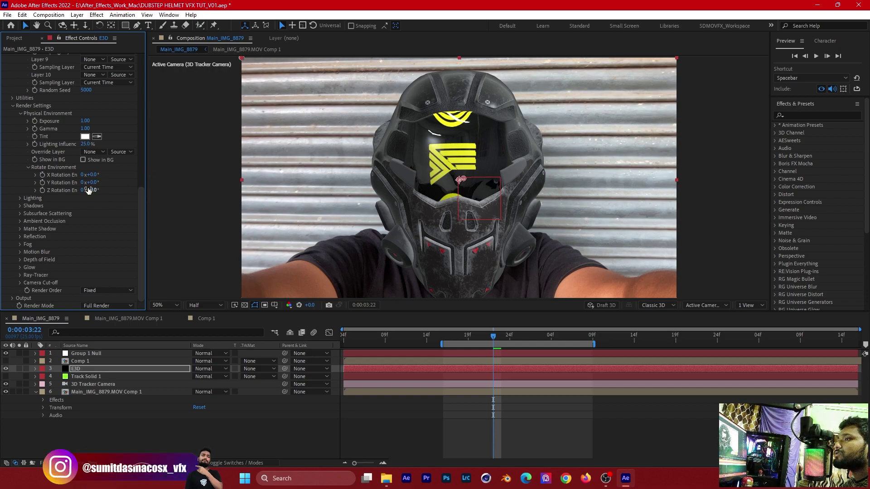
key(ctrl+z)
drag(91, 190, 150, 186)
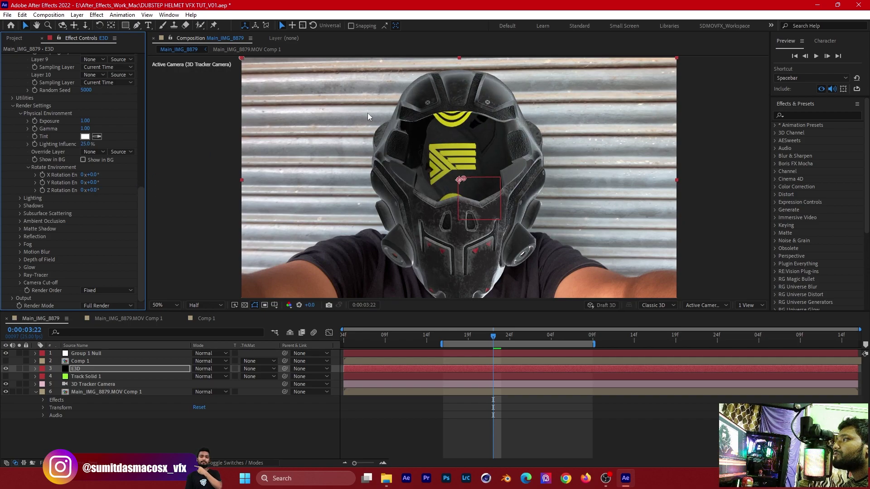
key(ctrl+z)
key(ctrl+s)
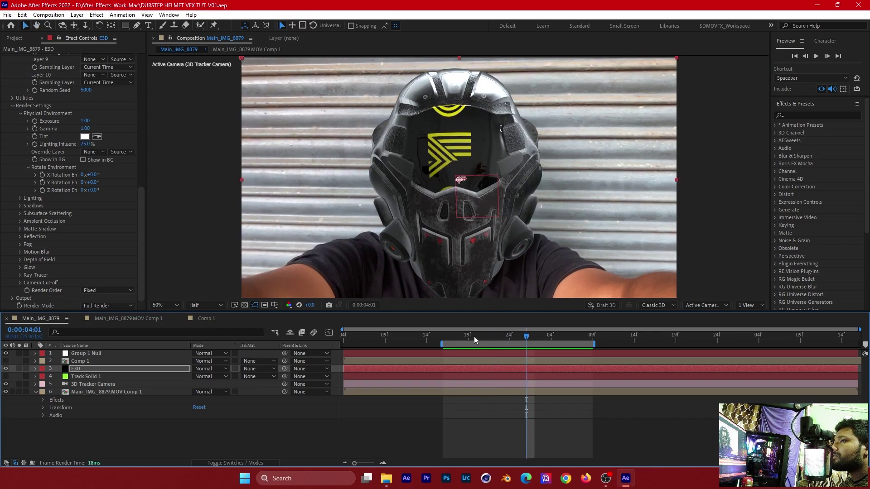
Step: Turn on Element's glow with Glow From set to Luminance
click(20, 268)
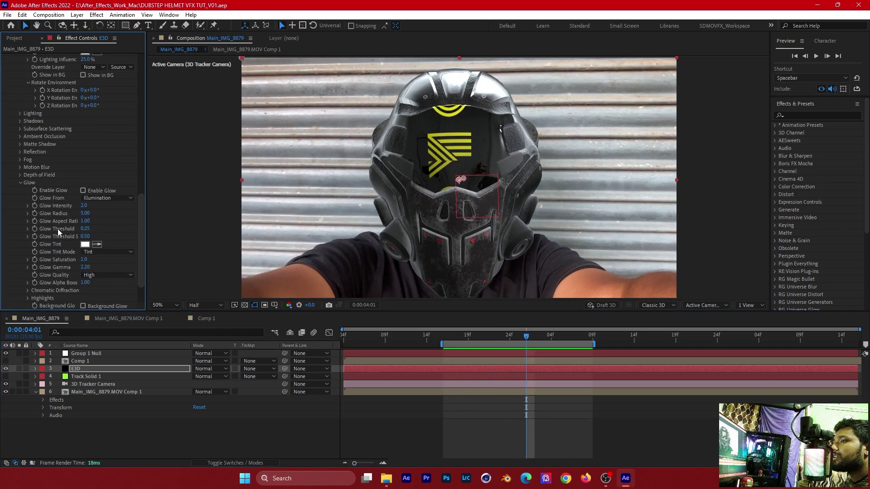
scroll(58, 230, down, 5)
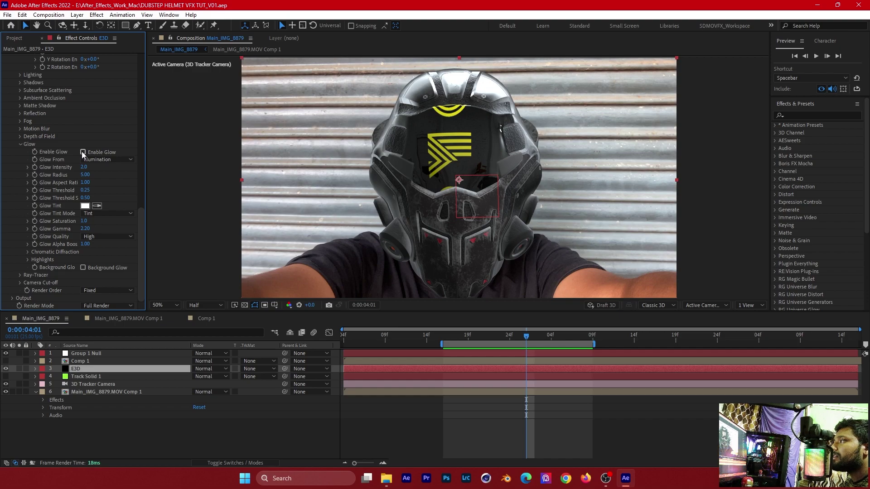
click(83, 153)
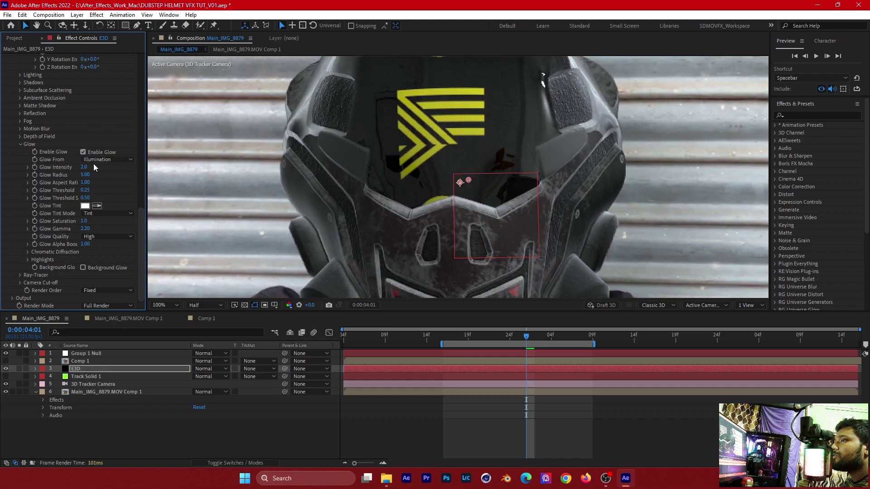
click(108, 160)
click(102, 168)
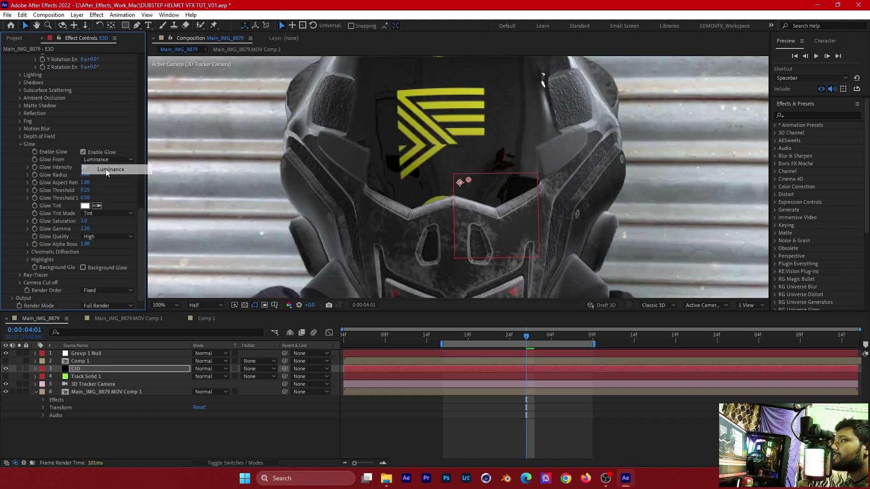
scroll(493, 166, down, 1)
Step: Compare Illumination against Luminance, keep Luminance, and drop Glow Radius to 0.00
click(107, 159)
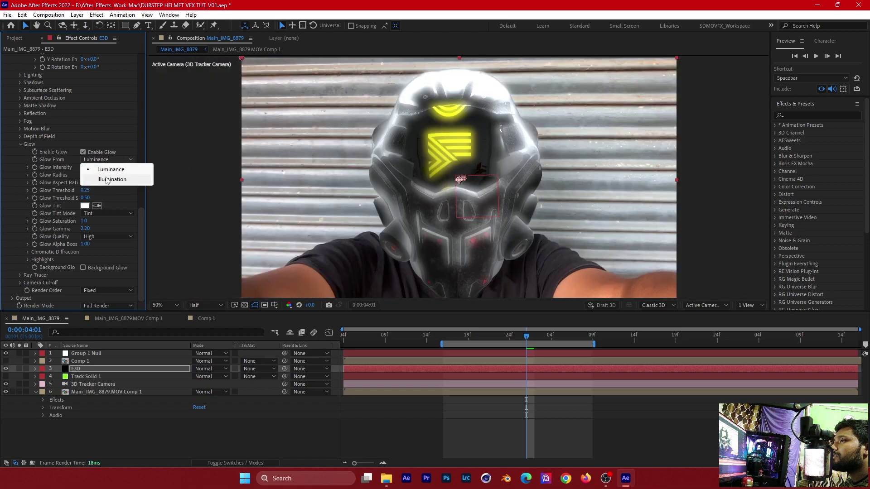
click(102, 178)
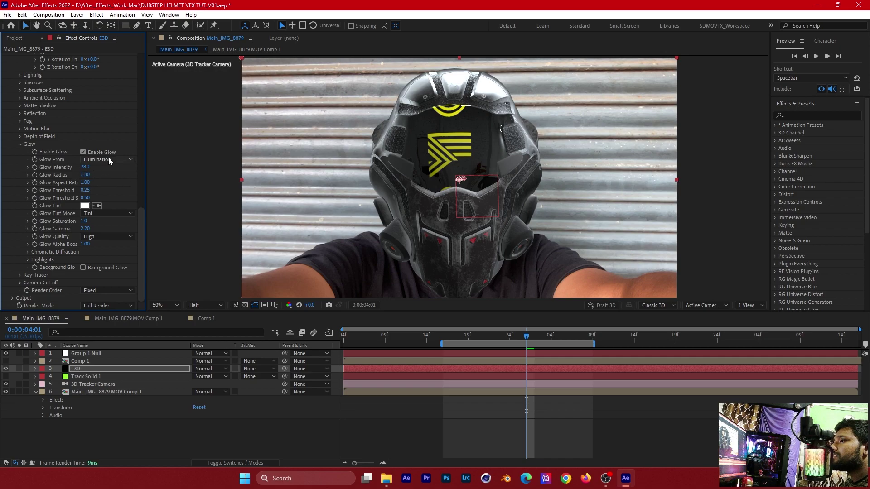
click(109, 160)
click(103, 169)
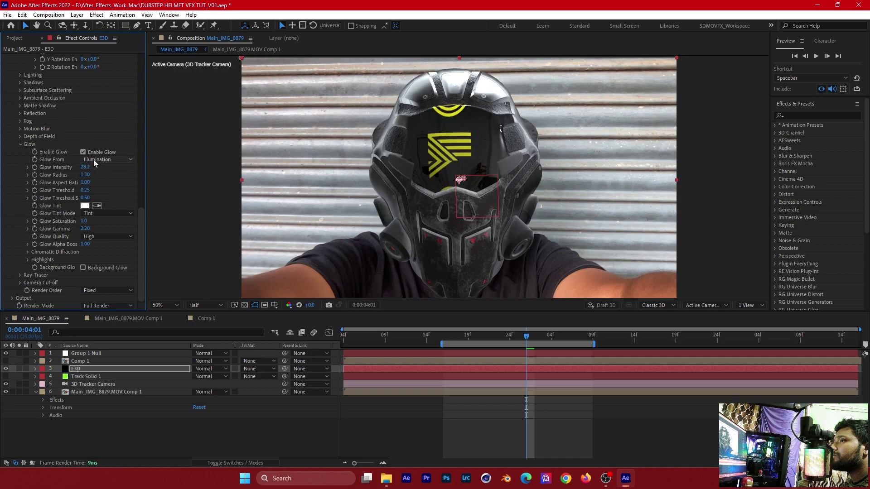
click(119, 161)
click(136, 169)
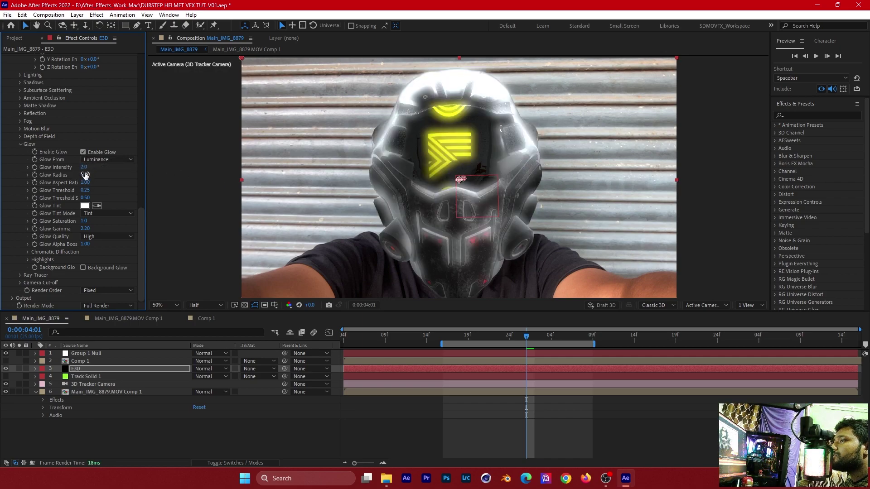
drag(79, 176, 69, 182)
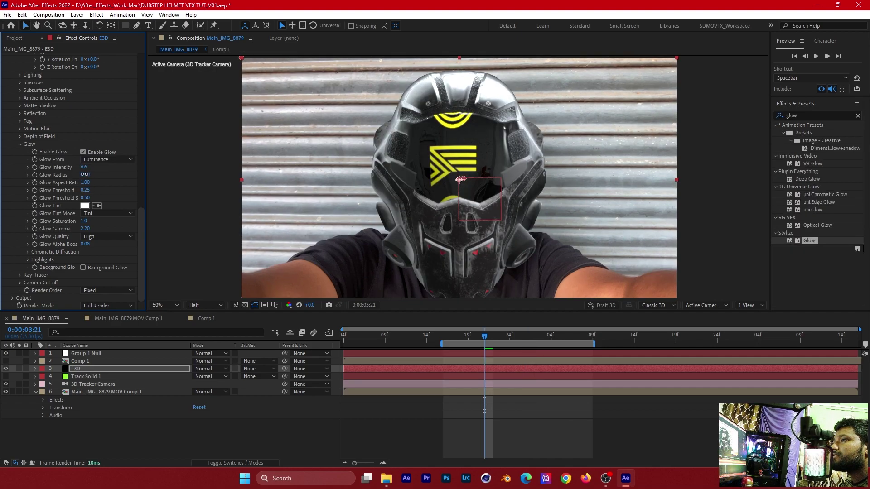
Step: Raise Glow Radius to 0.70 and toggle the glow on and off around 03:23 to compare
drag(84, 174, 91, 175)
click(543, 343)
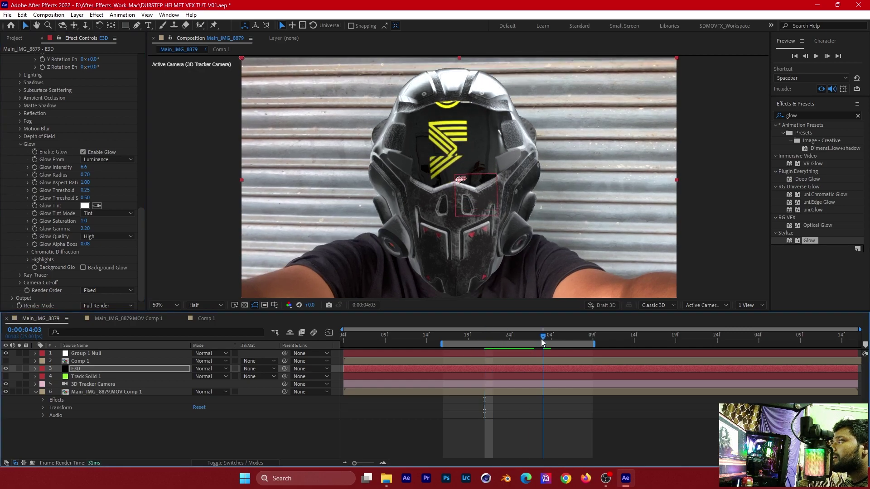
drag(543, 343, 501, 343)
scroll(464, 152, up, 1)
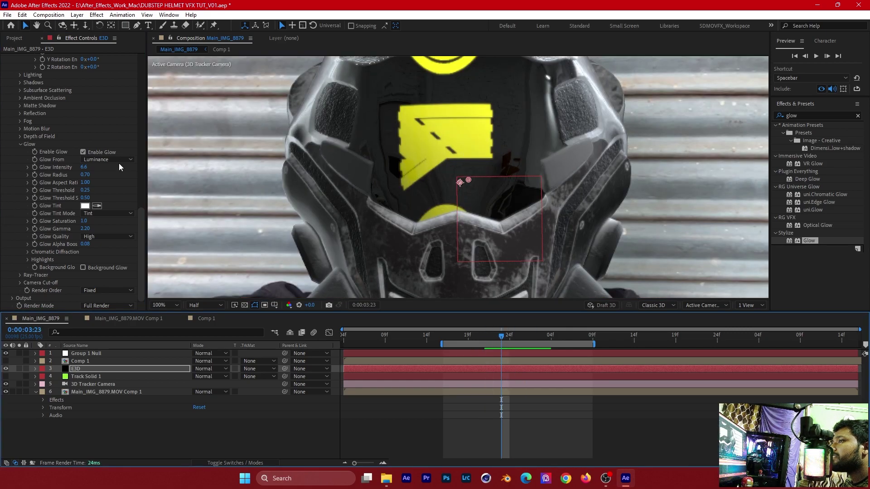
click(83, 152)
click(84, 152)
click(84, 153)
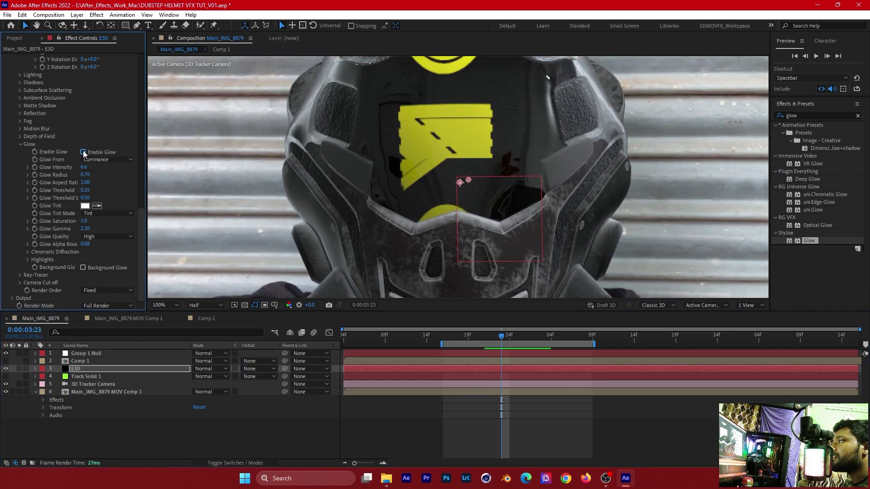
click(84, 153)
click(83, 153)
click(84, 153)
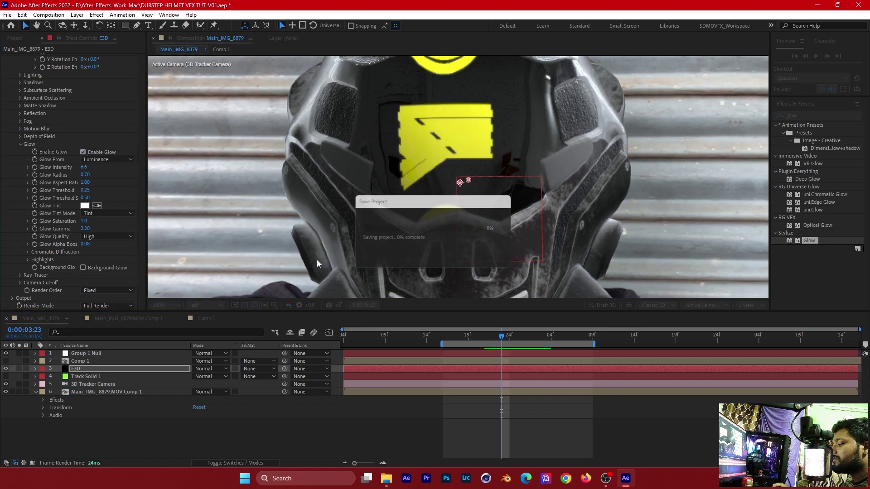
key(ctrl+j)
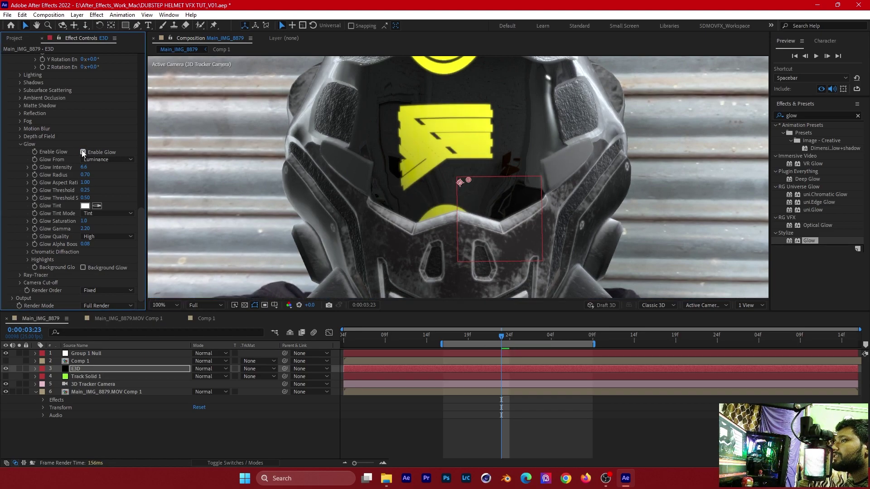
Step: Keep glow on with radius 3.80 and threshold 0.37, then save the project
click(83, 153)
scroll(507, 172, down, 2)
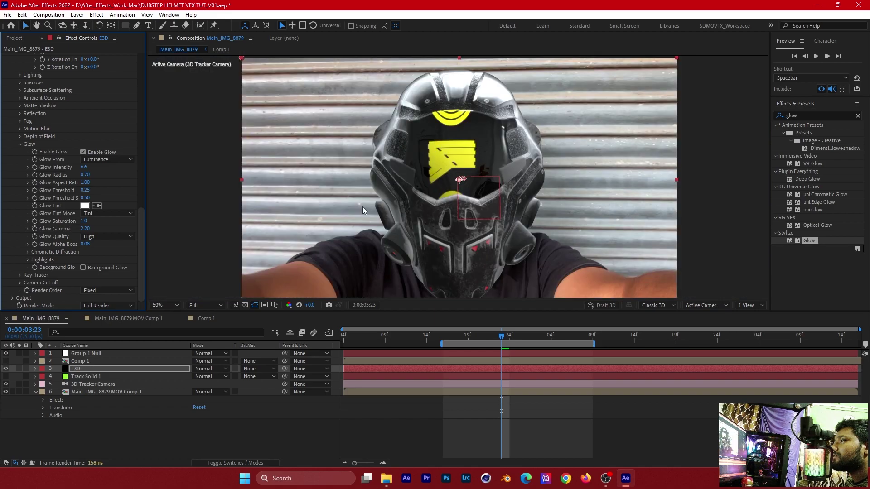
drag(86, 174, 102, 182)
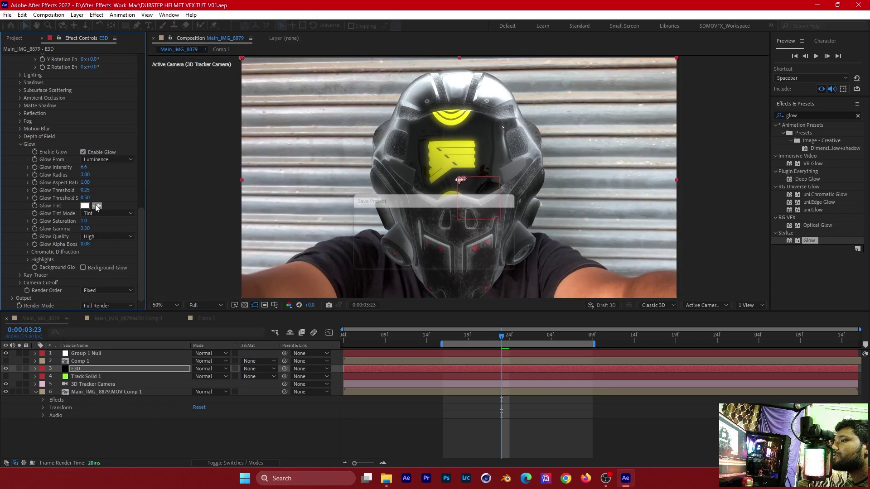
drag(85, 190, 76, 190)
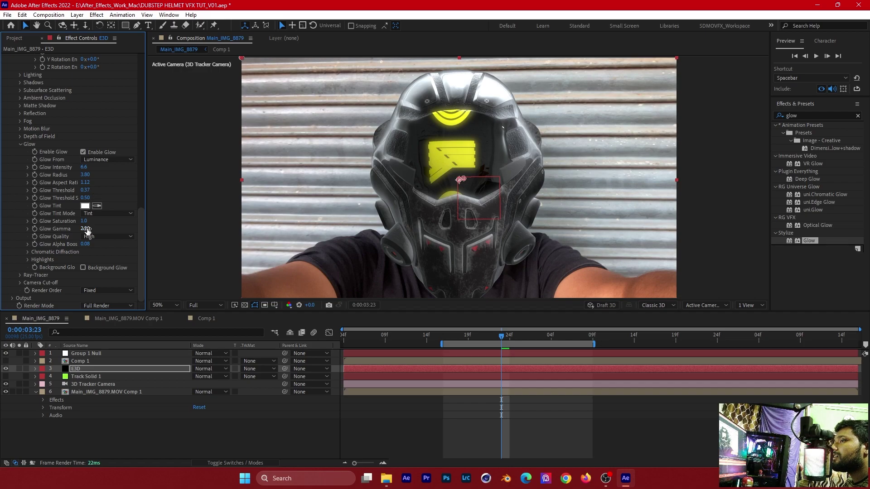
drag(86, 246, 118, 245)
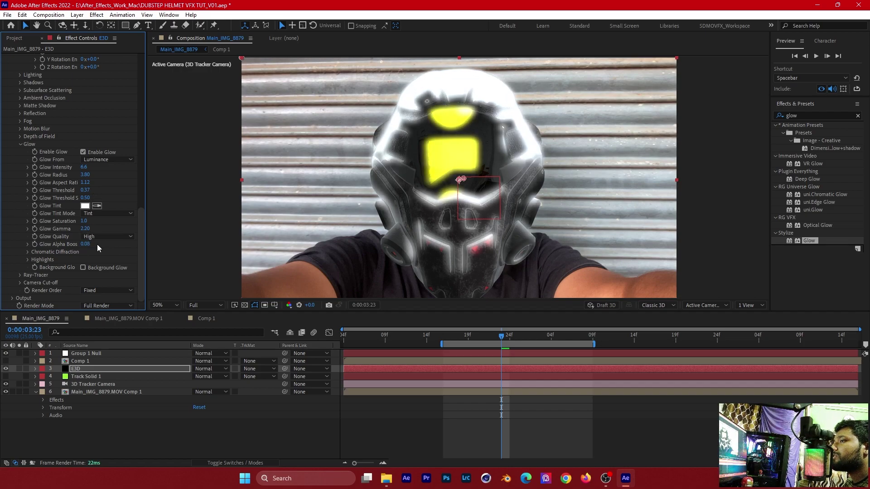
key(ctrl+s)
Step: Move to frame 04:00, recentre the helmet, and open Element's Scene Setup
click(485, 344)
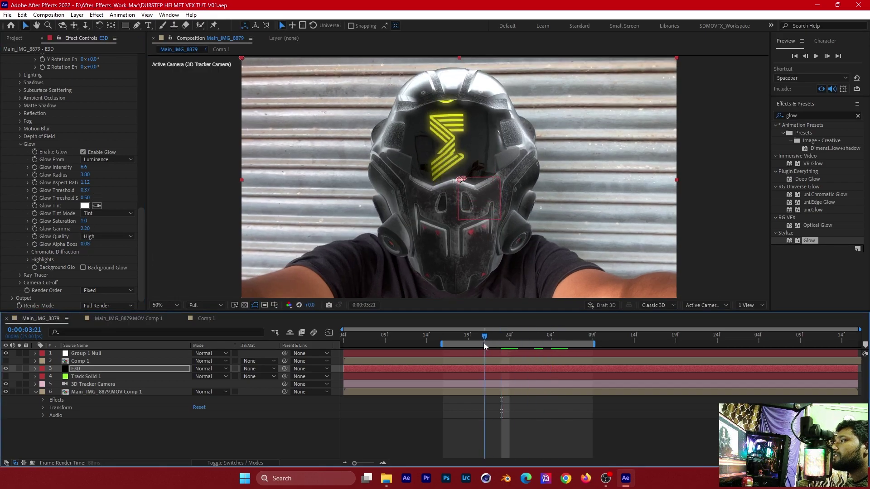
drag(484, 345, 519, 345)
drag(424, 173, 406, 166)
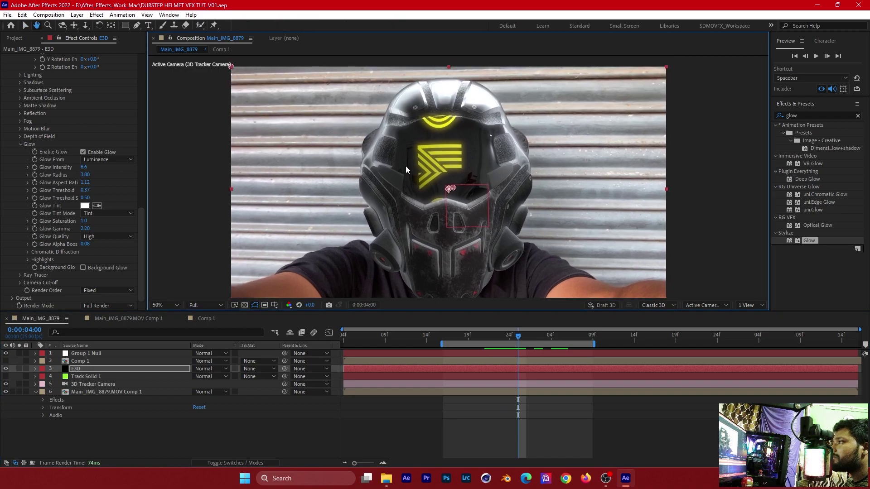
scroll(104, 138, up, 5)
scroll(91, 132, up, 5)
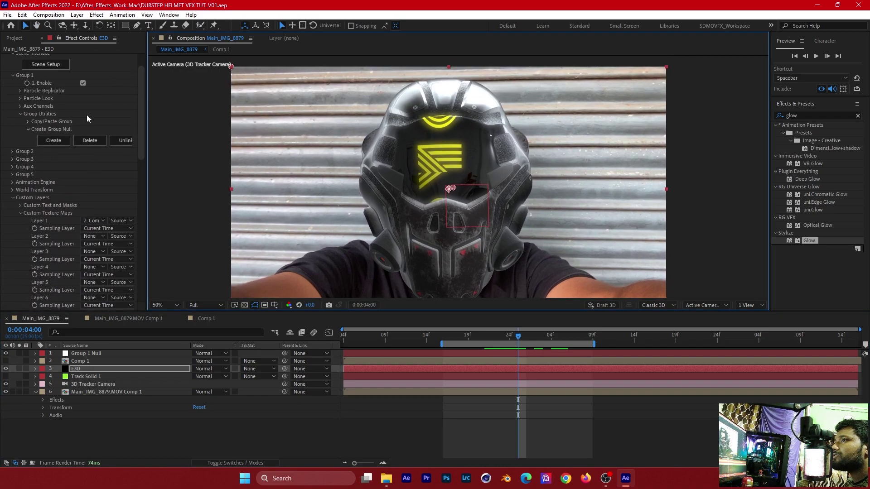
scroll(86, 120, up, 5)
click(47, 79)
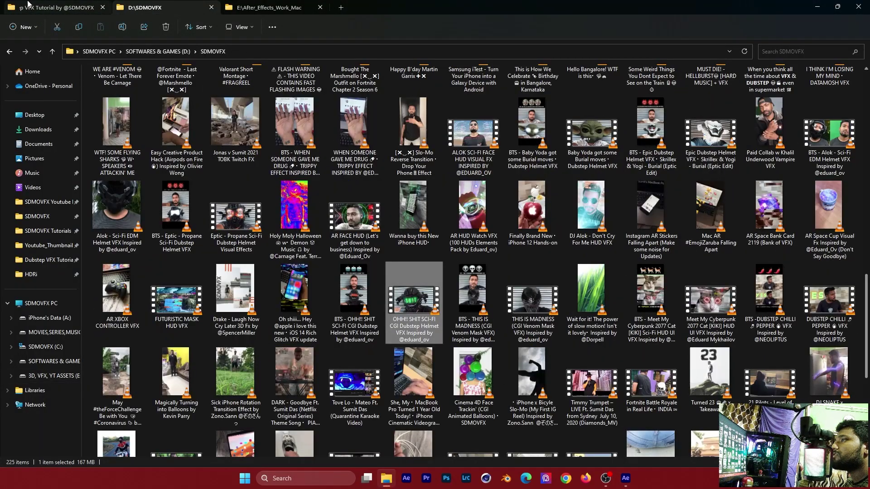
Step: Extract the mini-gun archive in 3D Assets to a mini-gun folder with WinRAR
click(28, 4)
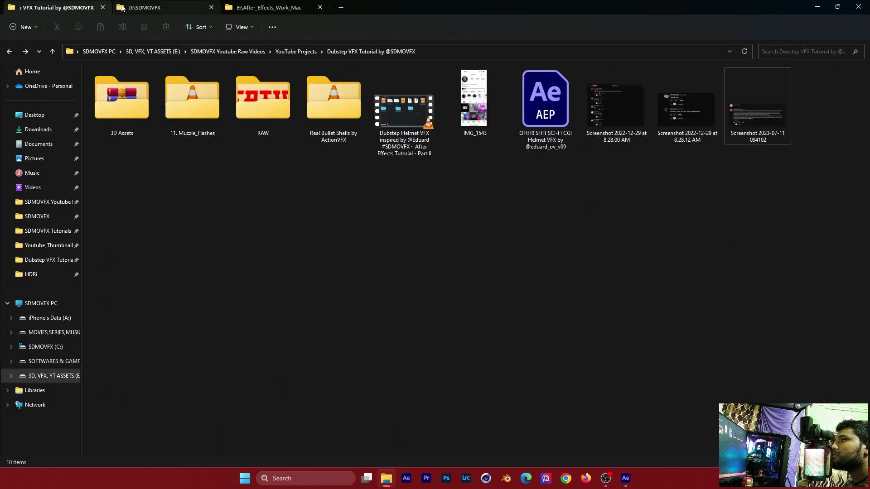
double_click(130, 110)
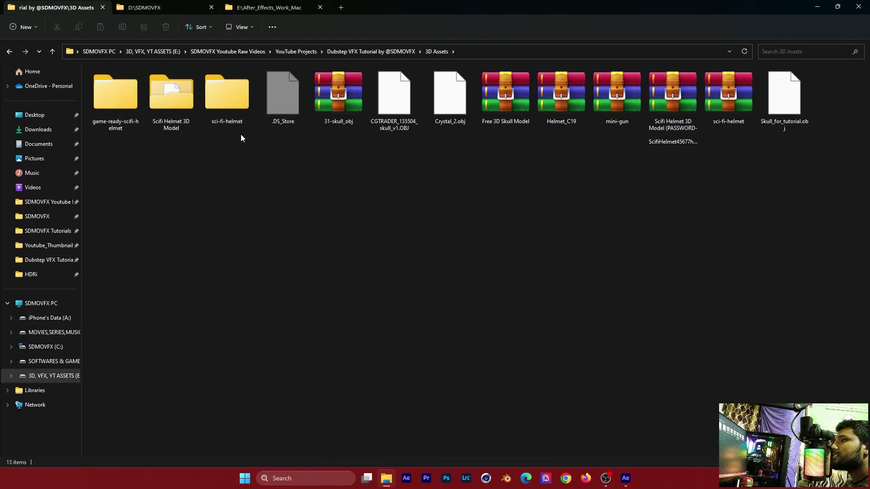
click(509, 110)
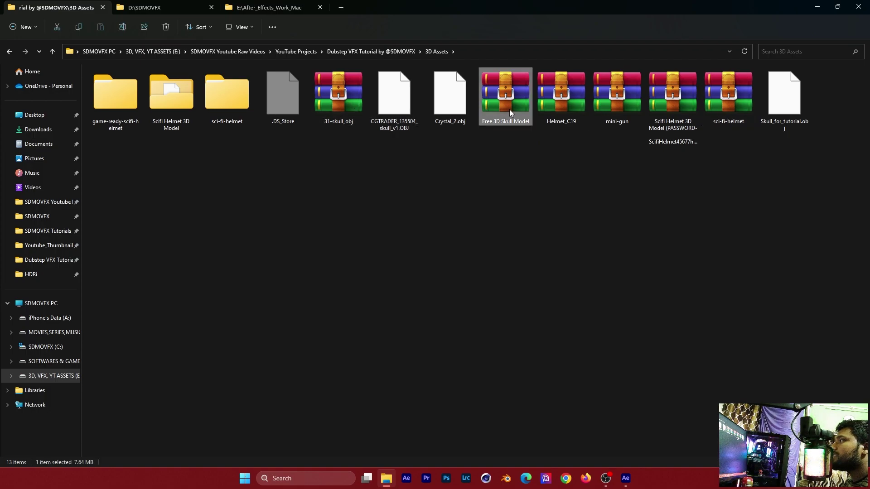
right_click(616, 107)
mouse_move(681, 239)
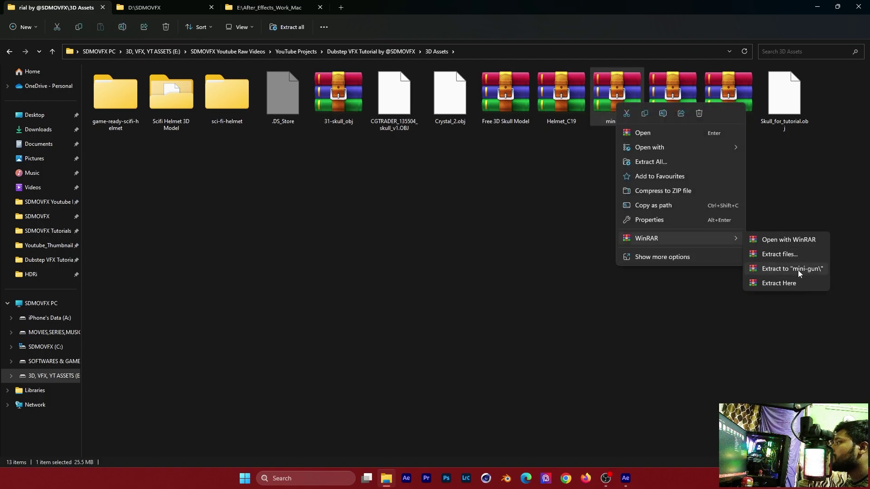
click(798, 270)
key(Escape)
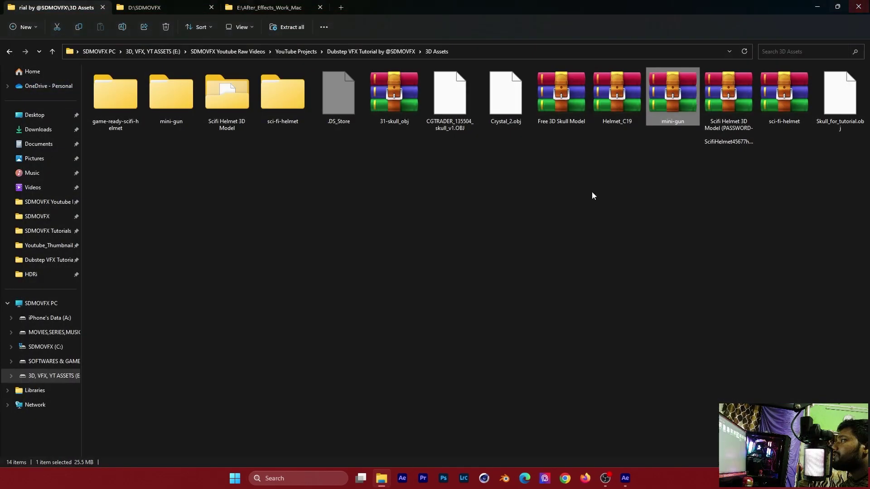
Step: Open mini-gun > source and bring up the MiniGun archive's context menu
double_click(181, 97)
ctrl+scroll(284, 305, up, 4)
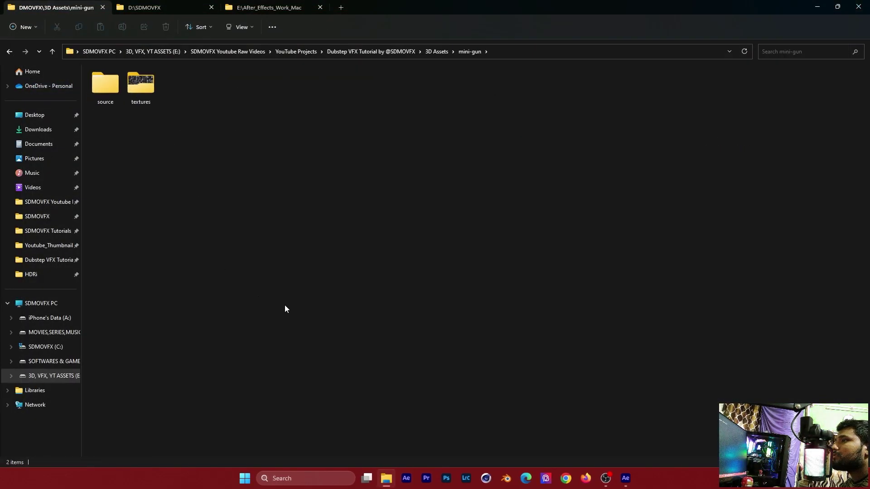
ctrl+scroll(193, 152, up, 1)
double_click(145, 107)
ctrl+scroll(146, 107, up, 3)
ctrl+scroll(292, 295, up, 3)
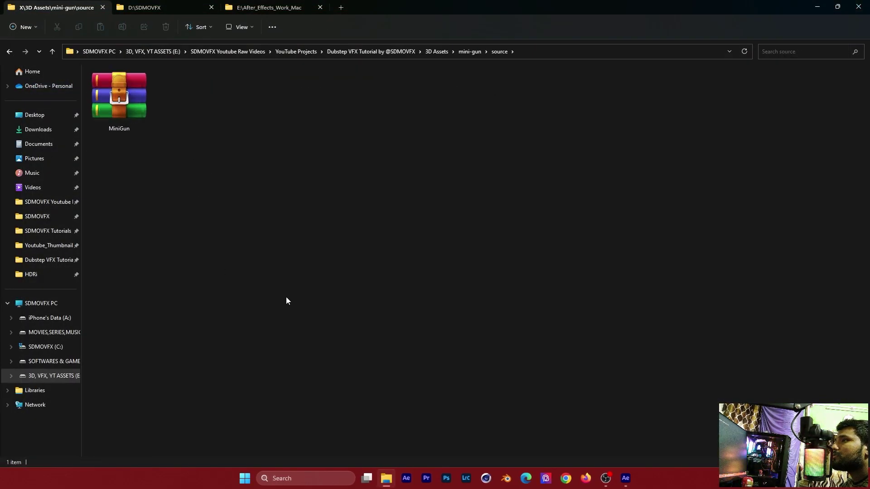
right_click(151, 123)
Step: Extract the MiniGun archive into its own folder and locate MiniGunTest1.fbx
mouse_move(212, 263)
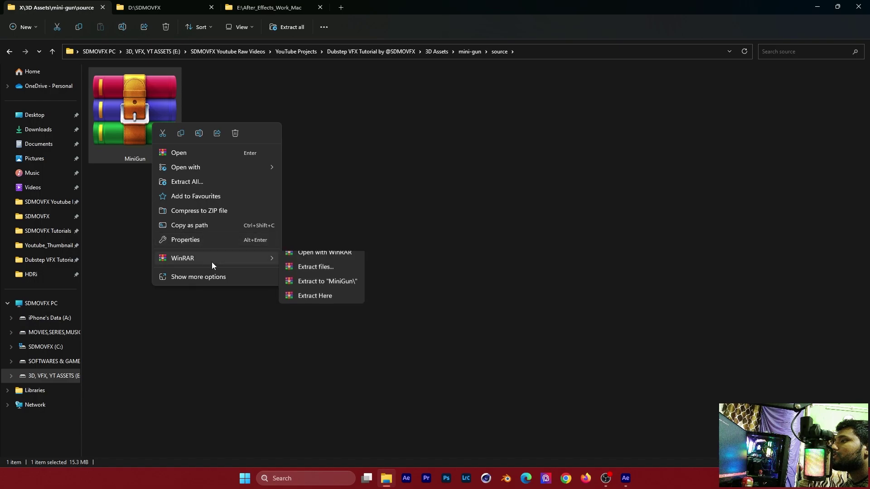
click(326, 288)
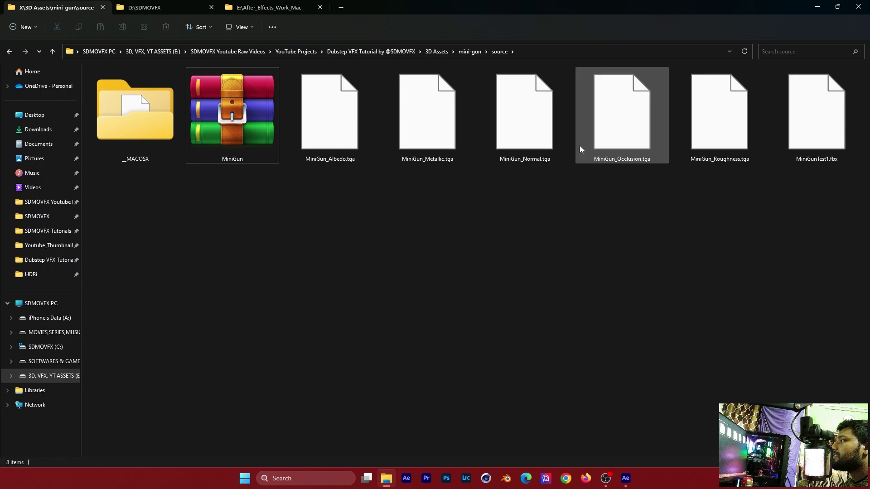
click(813, 150)
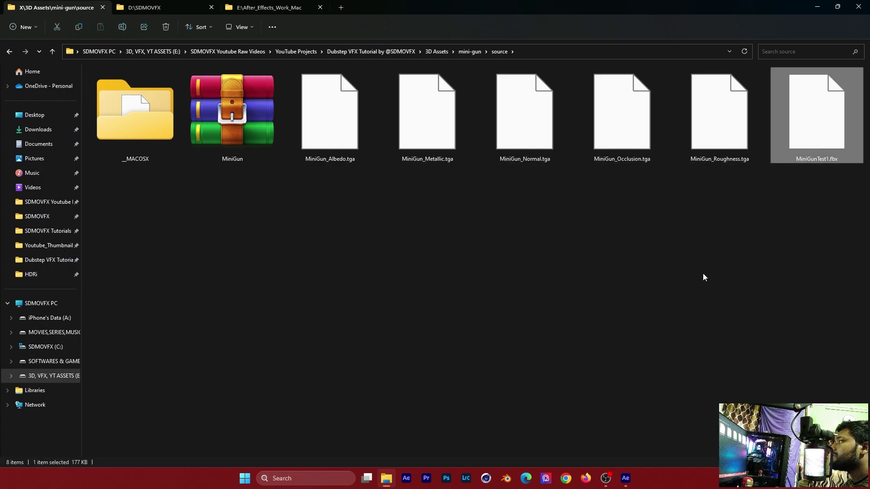
click(705, 277)
click(809, 142)
click(617, 366)
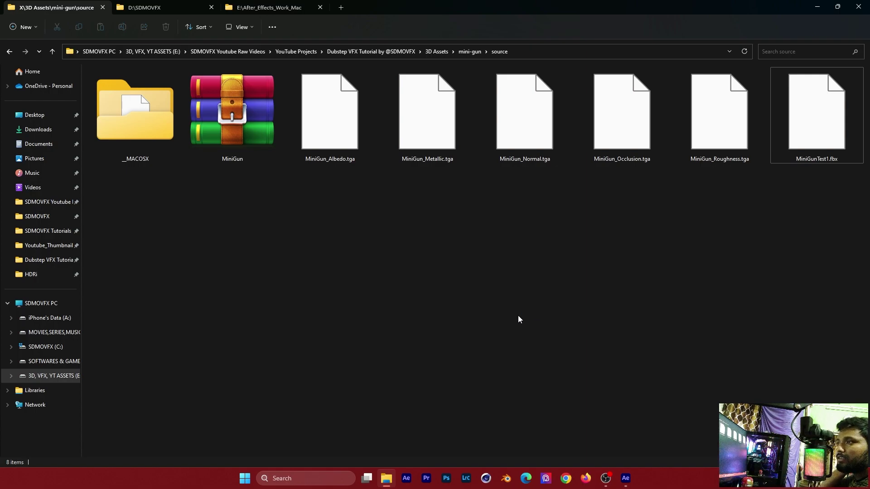
Step: Check the MiniGun_Metallic texture and the __MACOSX folder, then return to the source folder
click(430, 123)
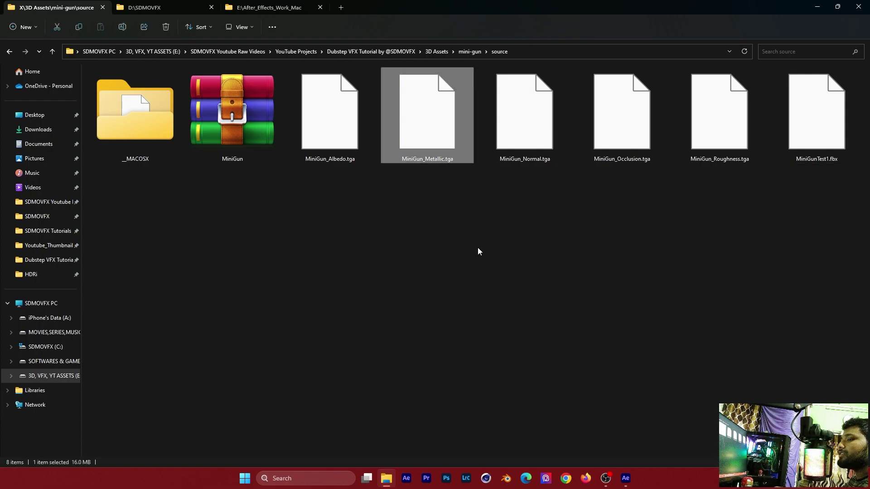
click(567, 262)
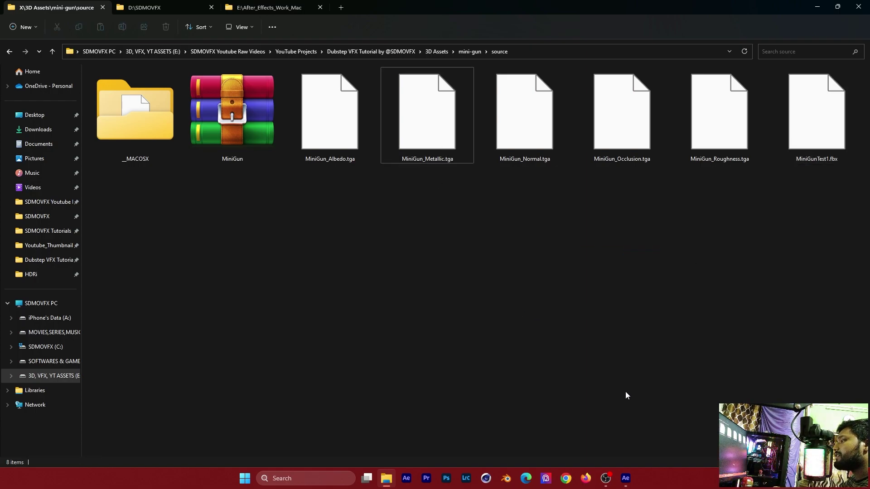
double_click(148, 111)
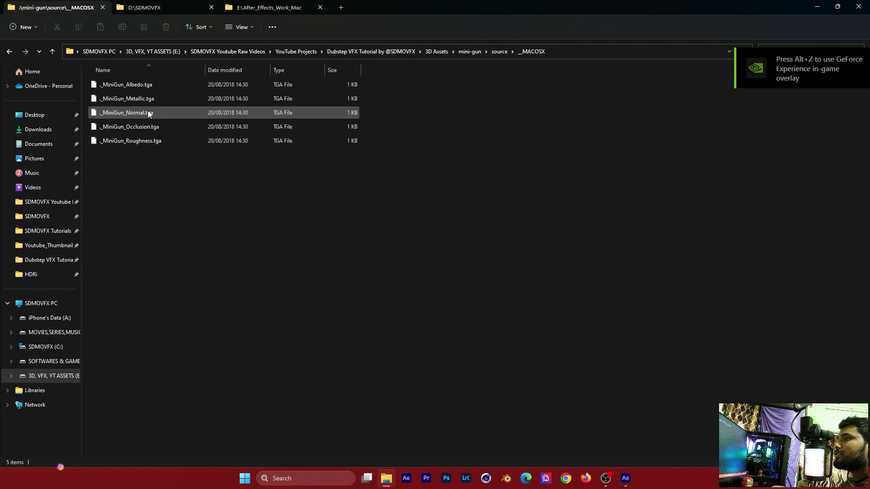
key(alt+Left)
click(589, 347)
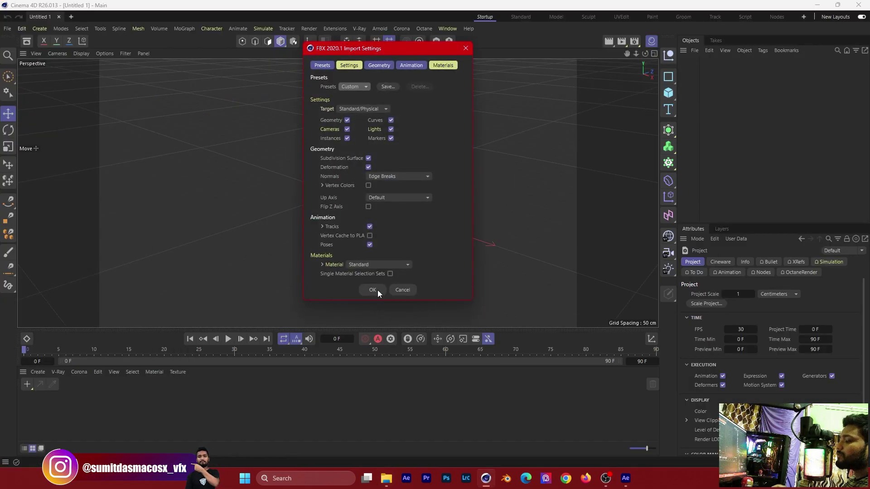
Step: Load the FBX minigun and export it as Wavefront OBJ named MiniGunTest1 in the source folder
click(375, 283)
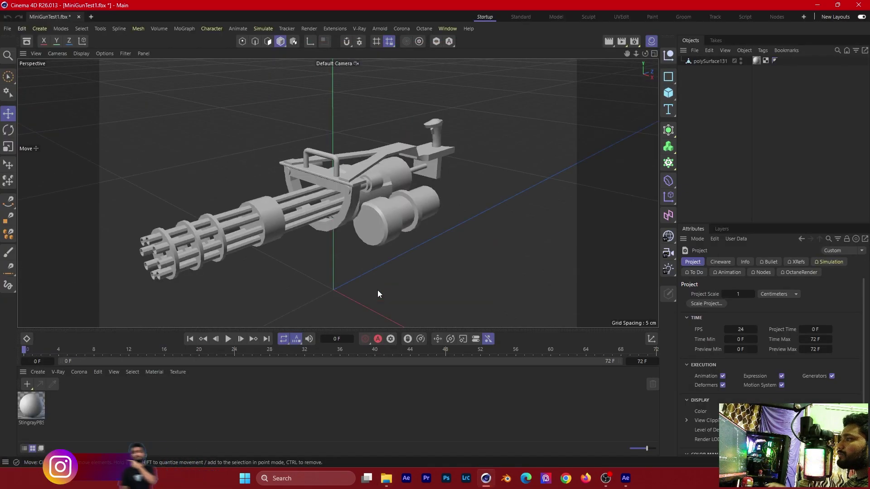
click(7, 28)
mouse_move(31, 234)
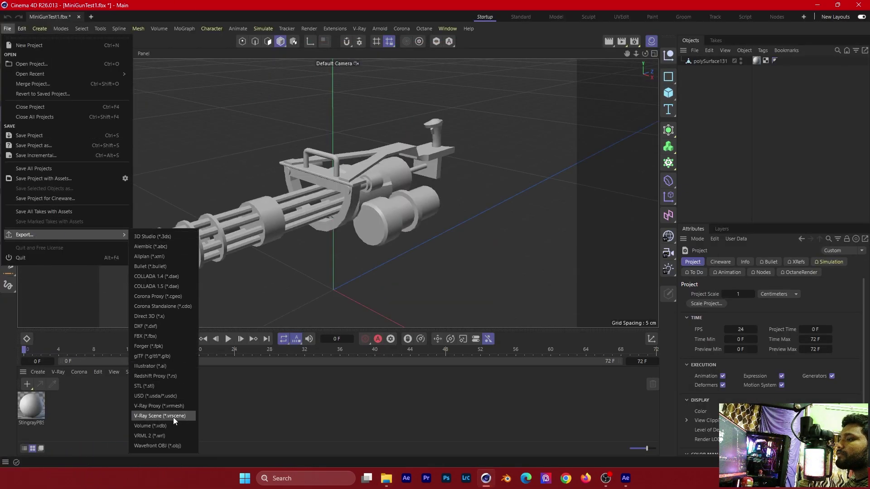
click(168, 448)
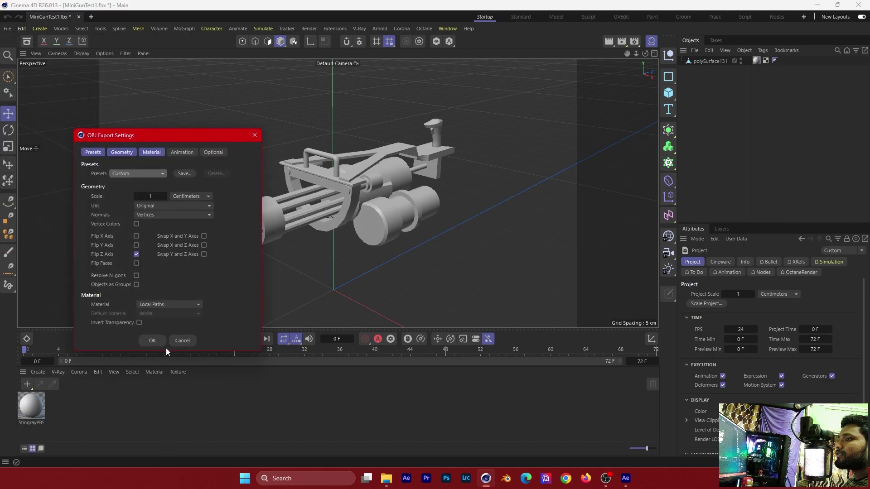
click(153, 340)
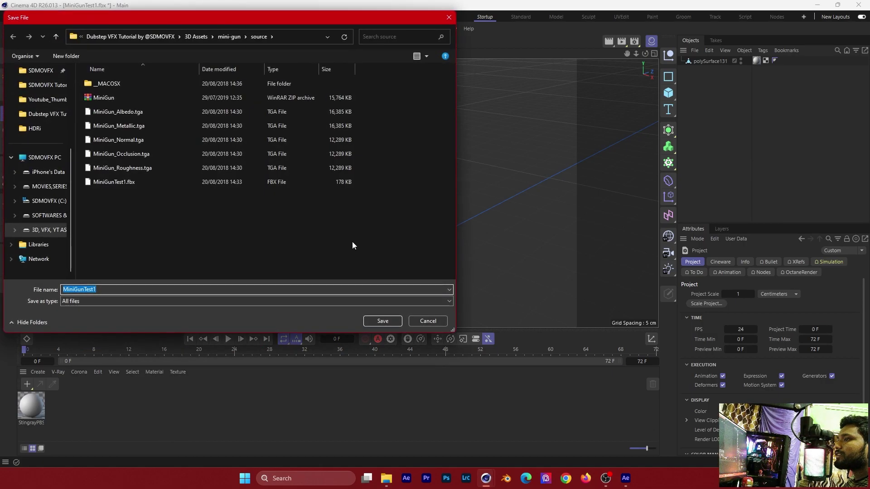
key(Return)
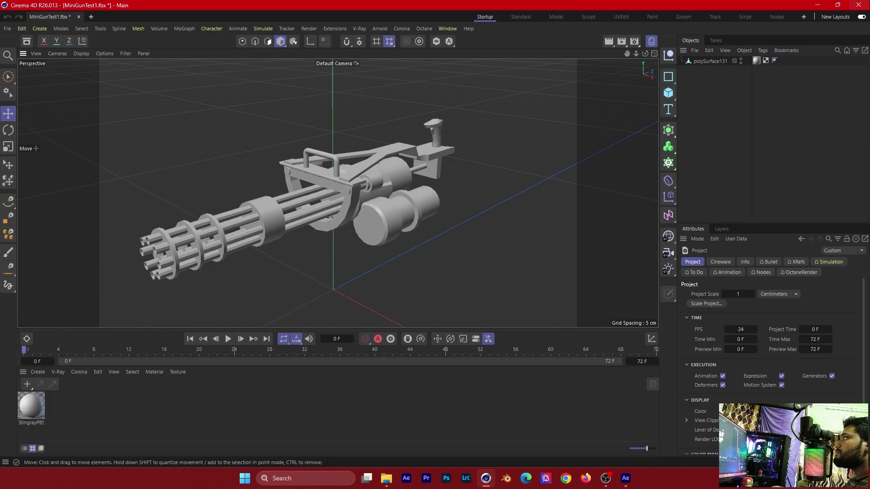
Step: Close Cinema 4D without saving and return to Element 3D's Scene Setup
click(859, 4)
click(442, 273)
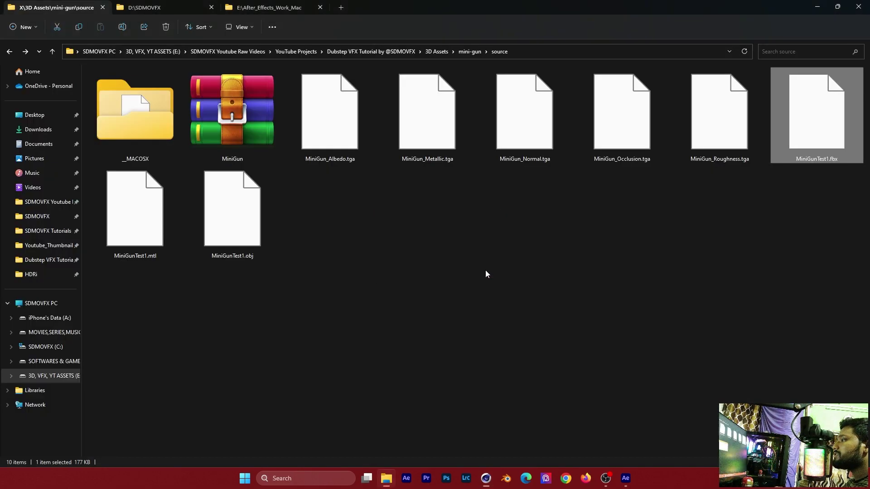
drag(232, 209, 406, 197)
key(alt+Tab)
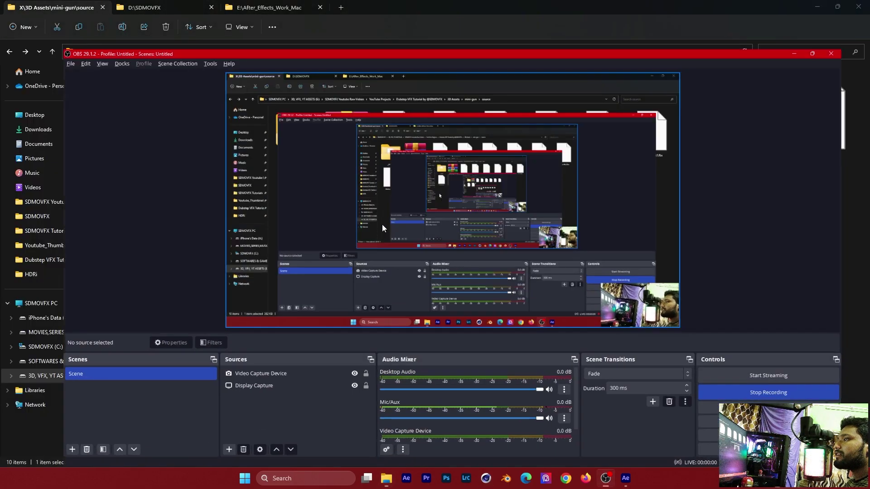
key(alt+Tab)
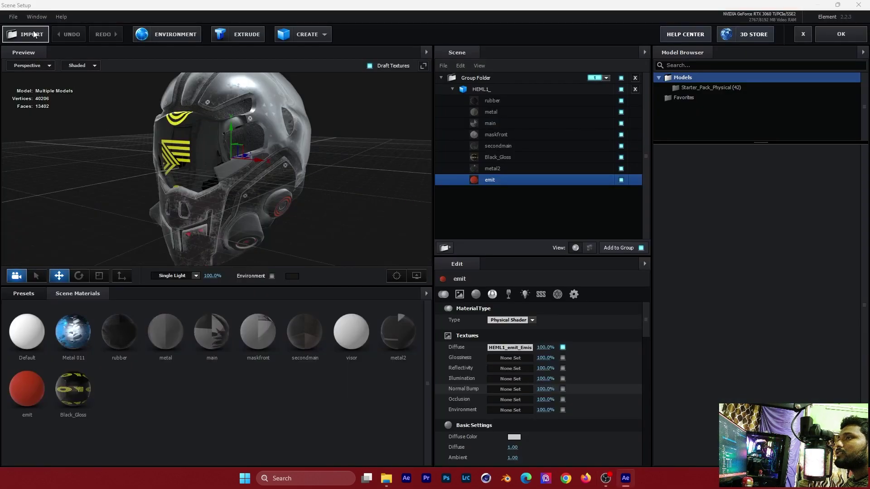
Step: Import mini-gun/source/MiniGunTest1.obj into the Element 3D scene
click(32, 34)
click(50, 113)
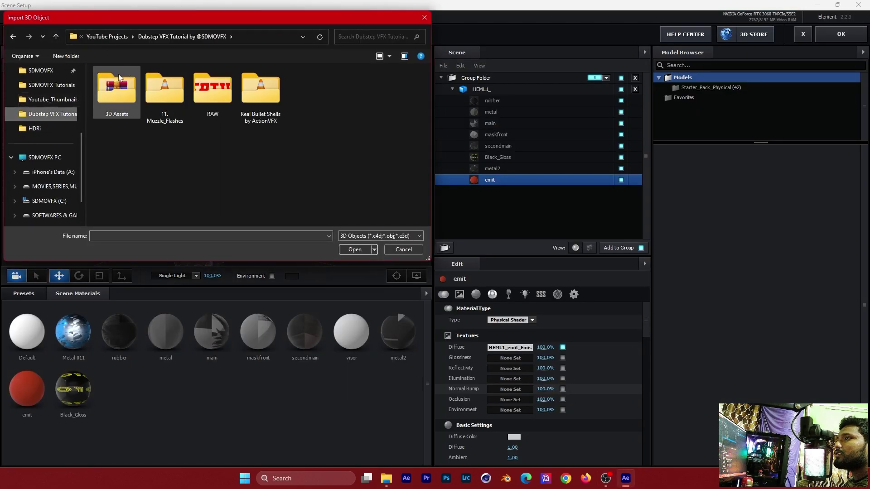
double_click(119, 77)
double_click(117, 97)
double_click(121, 83)
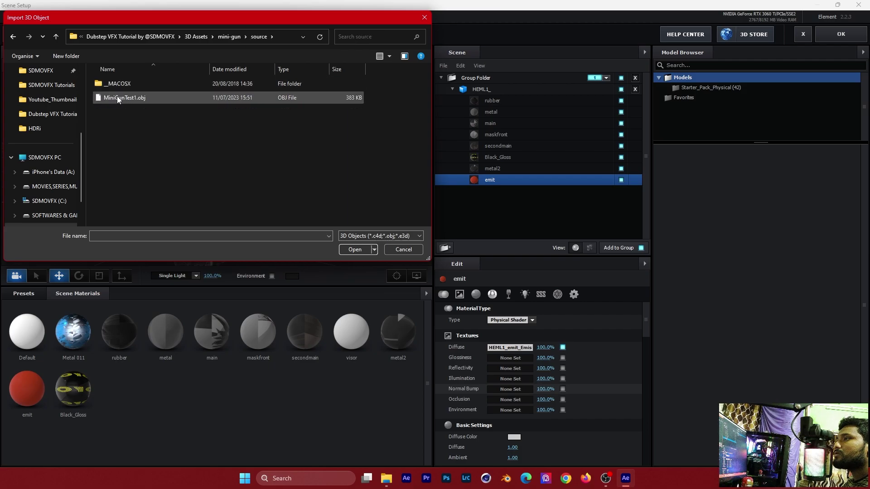
double_click(117, 96)
click(492, 327)
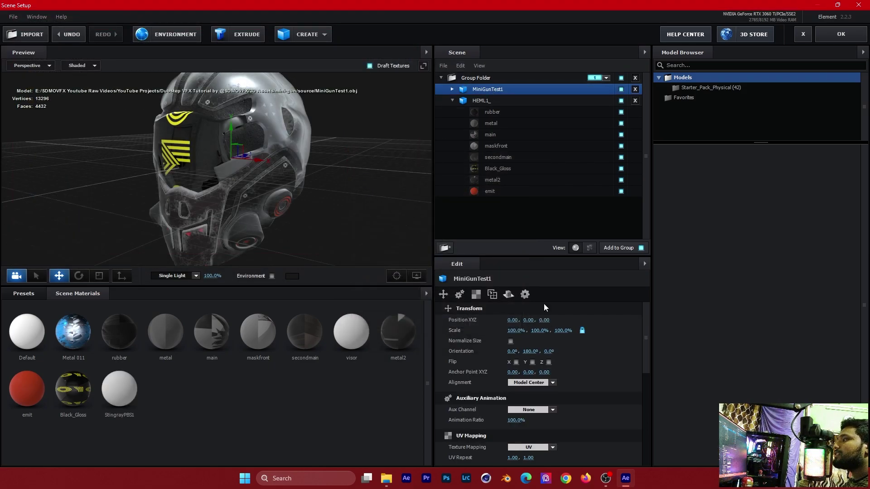
Step: Normalize the minigun's size and position it left of the helmet at -0.99, 0, -0.05
drag(309, 165, 271, 171)
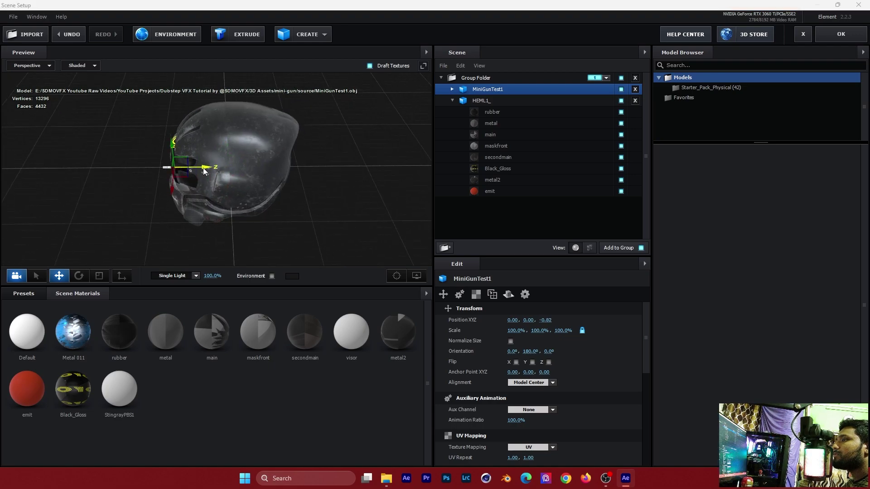
drag(161, 169, 127, 192)
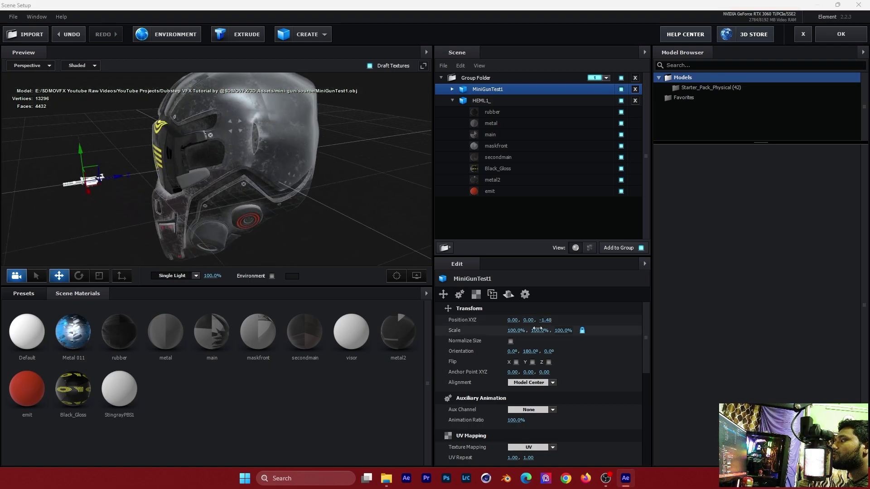
click(506, 338)
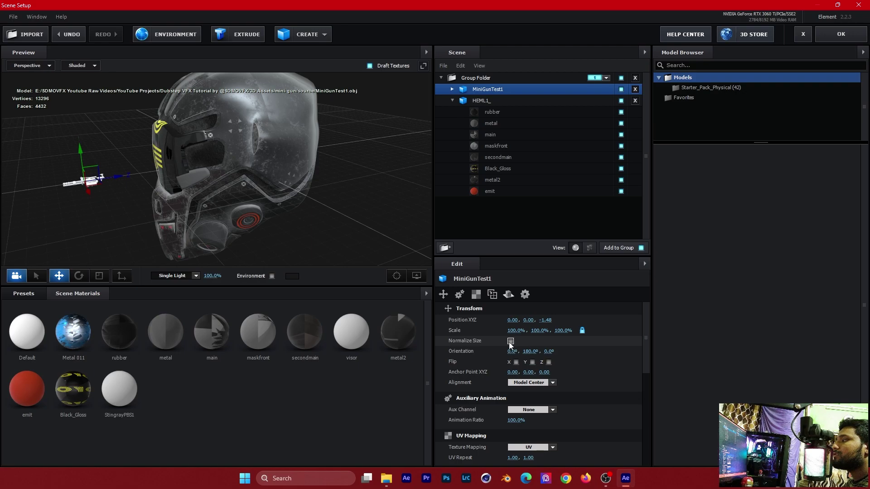
click(510, 341)
mouse_move(140, 209)
mouse_down()
mouse_move(186, 195)
mouse_move(204, 211)
mouse_up()
mouse_move(288, 196)
mouse_down()
mouse_move(218, 191)
mouse_move(256, 148)
mouse_move(211, 191)
mouse_move(200, 166)
mouse_move(251, 175)
mouse_move(238, 184)
mouse_move(233, 318)
mouse_up()
scroll(218, 203, up, 3)
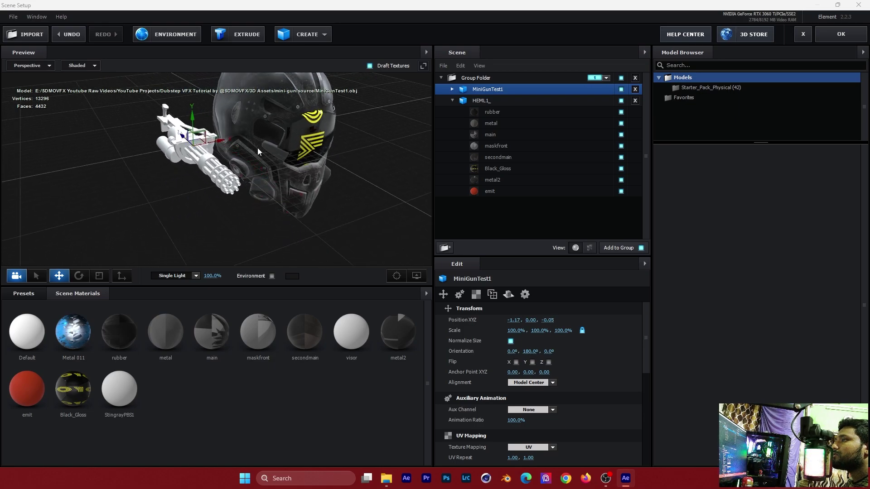
scroll(256, 148, up, 4)
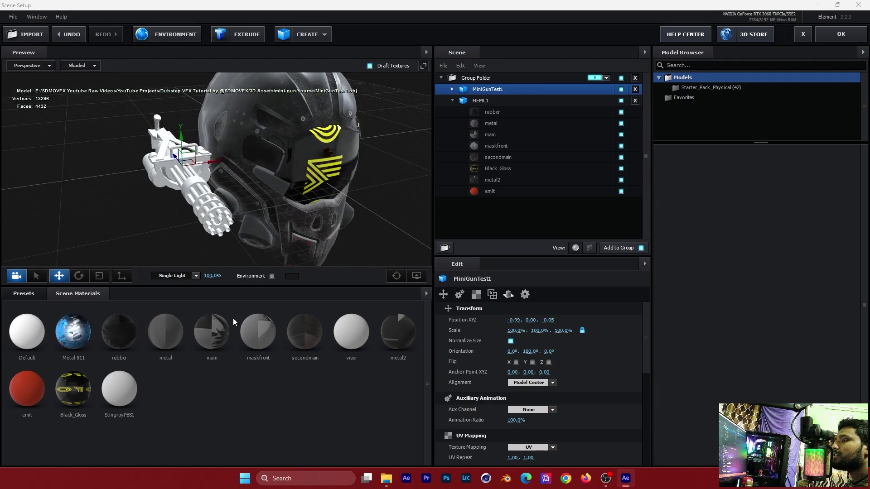
Step: Load MiniGun_Albedo as the diffuse texture of the minigun's StingrayPBS1 material
click(453, 89)
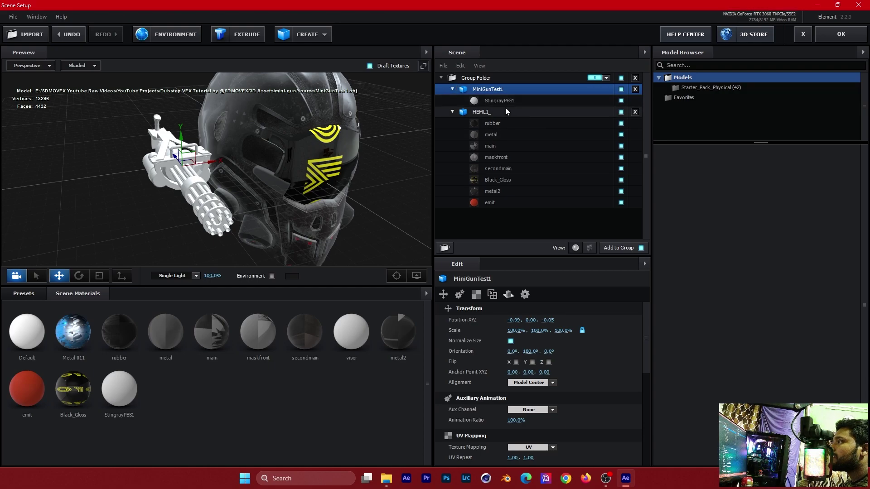
click(498, 101)
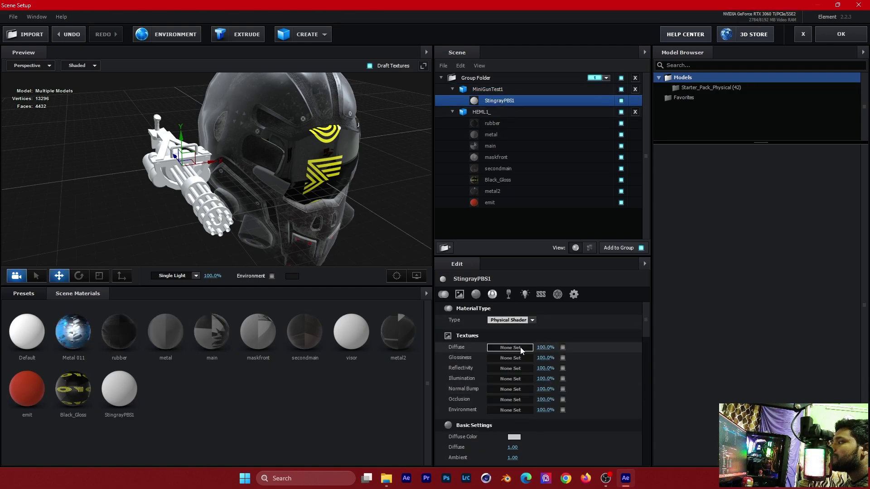
click(512, 348)
click(553, 292)
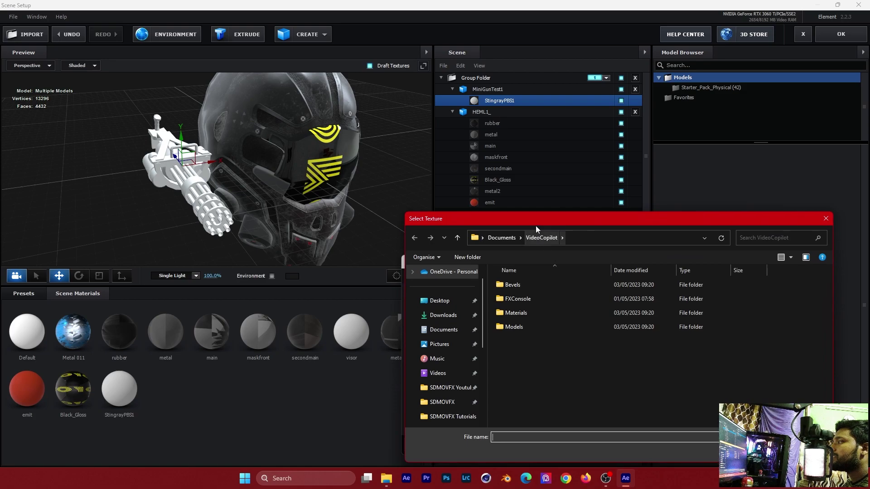
scroll(410, 252, down, 3)
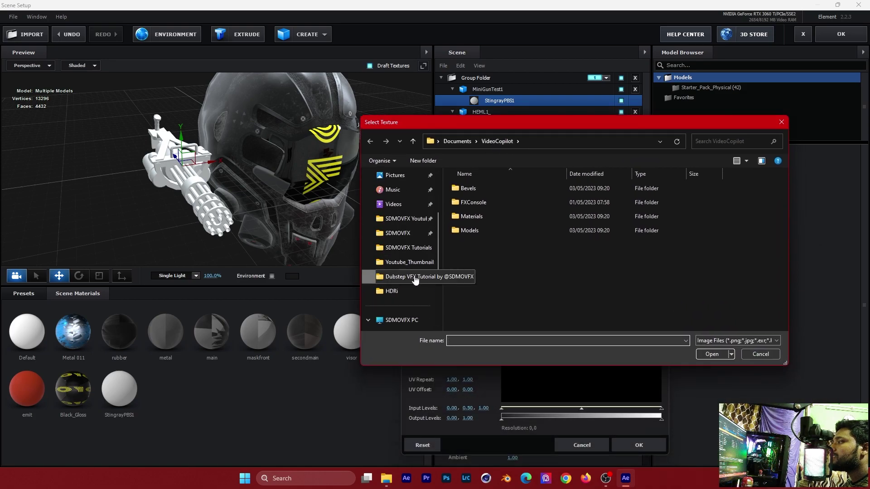
click(408, 276)
double_click(469, 199)
double_click(455, 204)
double_click(471, 202)
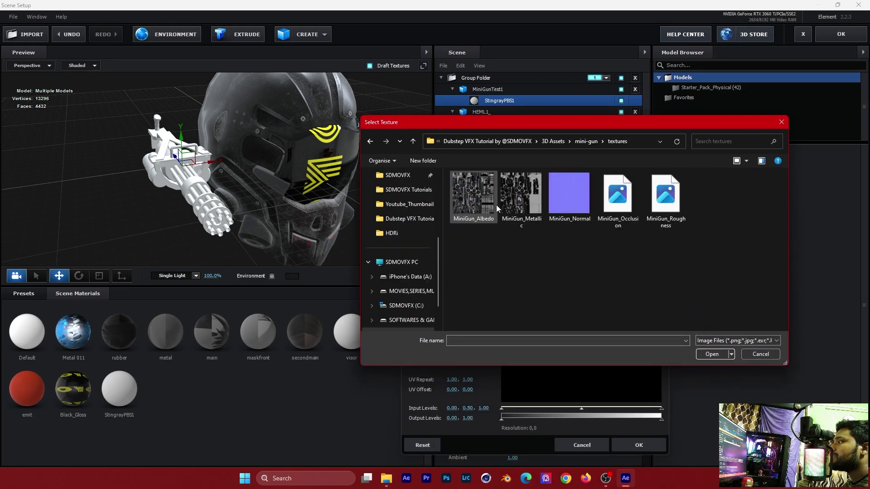
drag(496, 127, 448, 157)
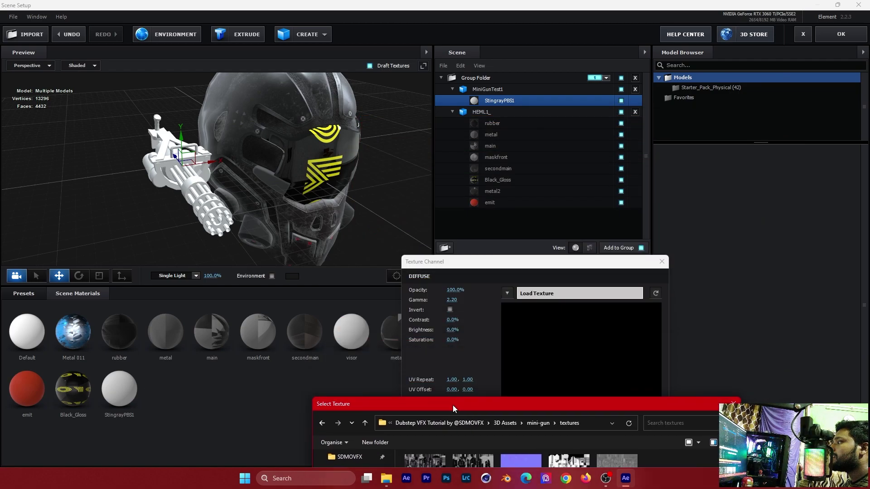
double_click(439, 231)
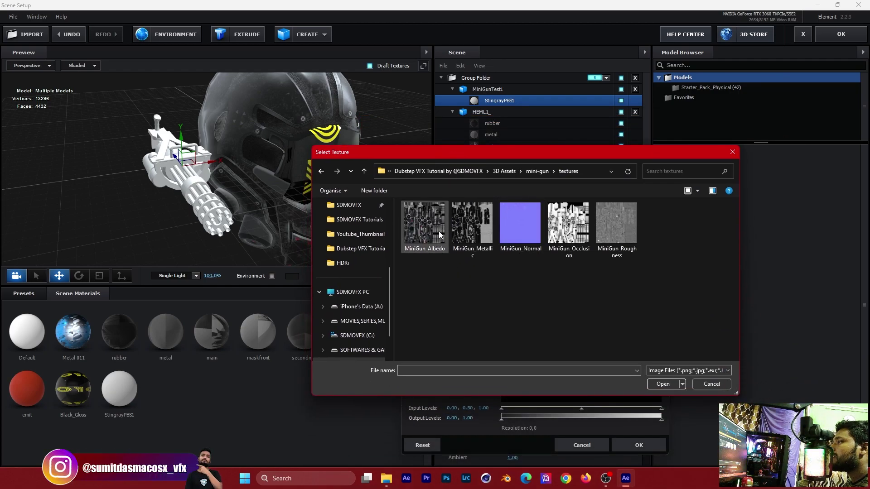
click(664, 446)
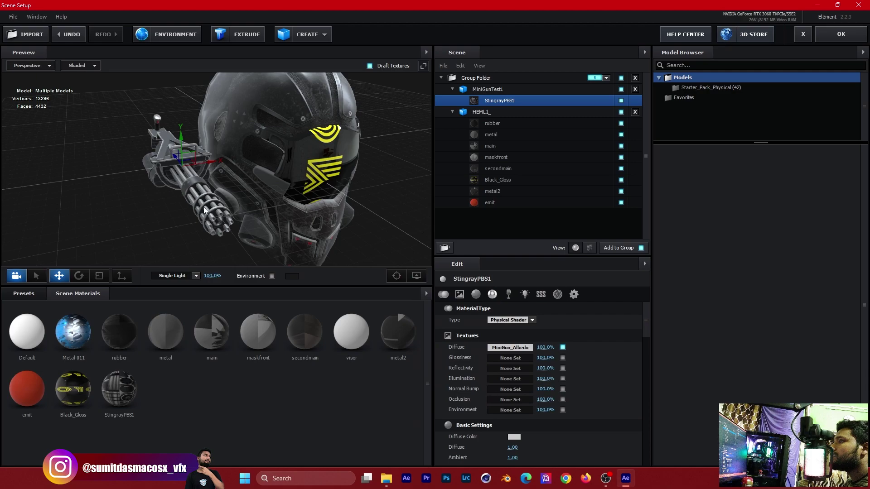
Step: Load MiniGun_Metallic into the Glossiness texture channel
click(510, 358)
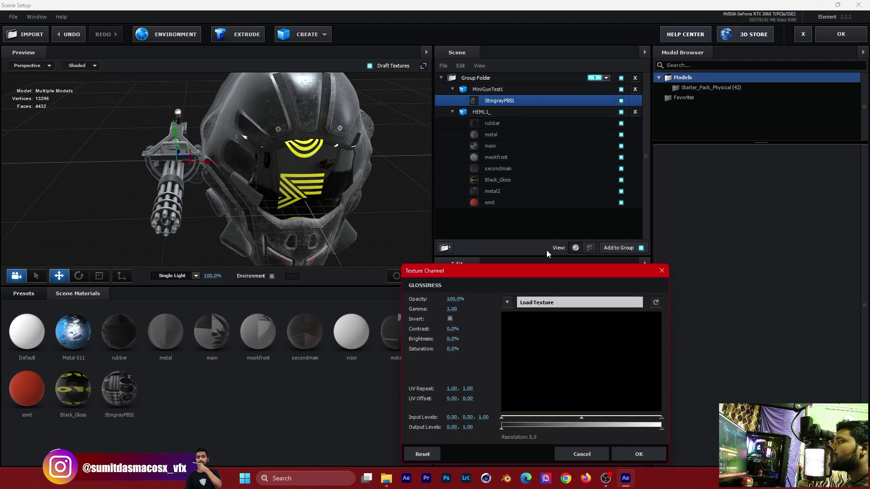
click(549, 303)
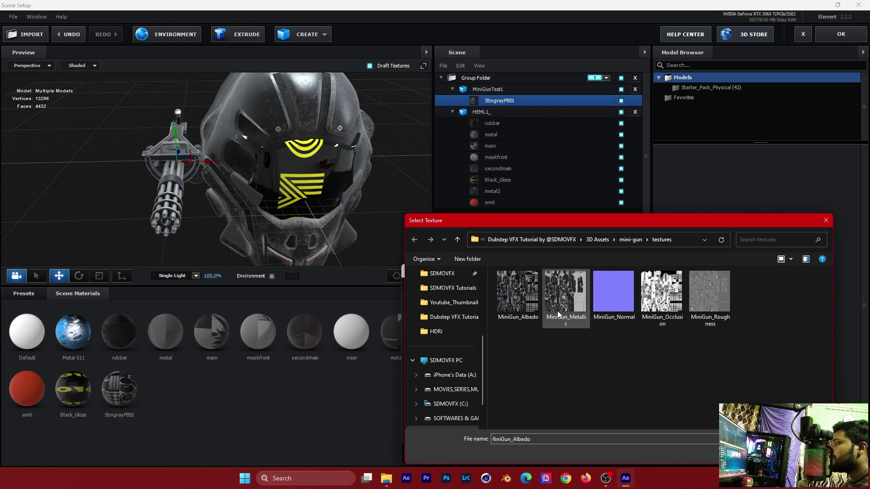
double_click(569, 286)
mouse_move(645, 453)
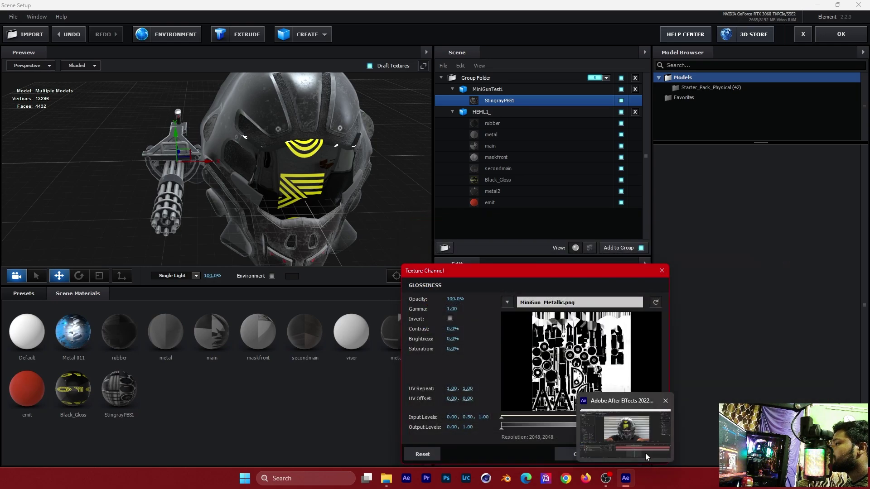
click(639, 453)
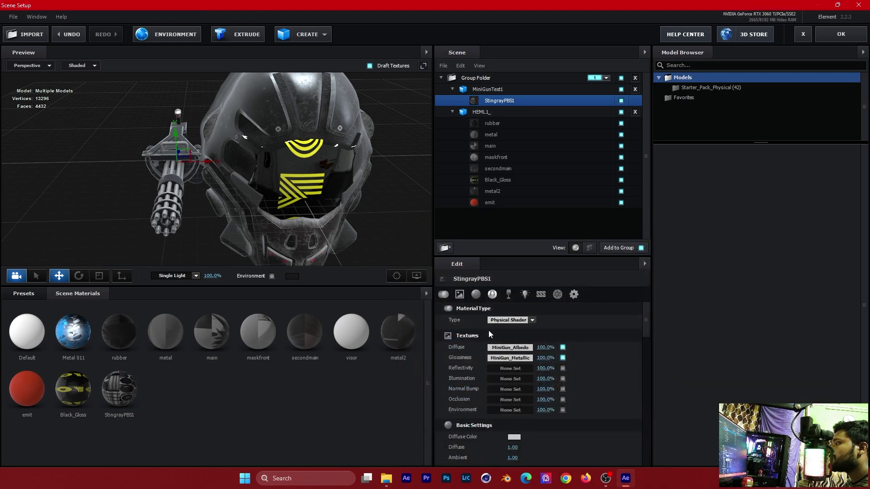
Step: Load MiniGun_Roughness into Reflectivity and MiniGun_Normal into Normal Bump
click(602, 368)
click(547, 302)
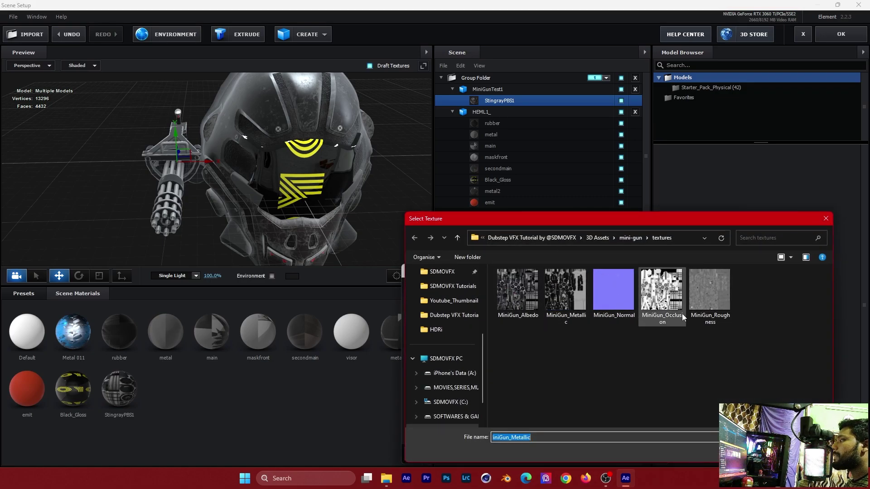
double_click(706, 300)
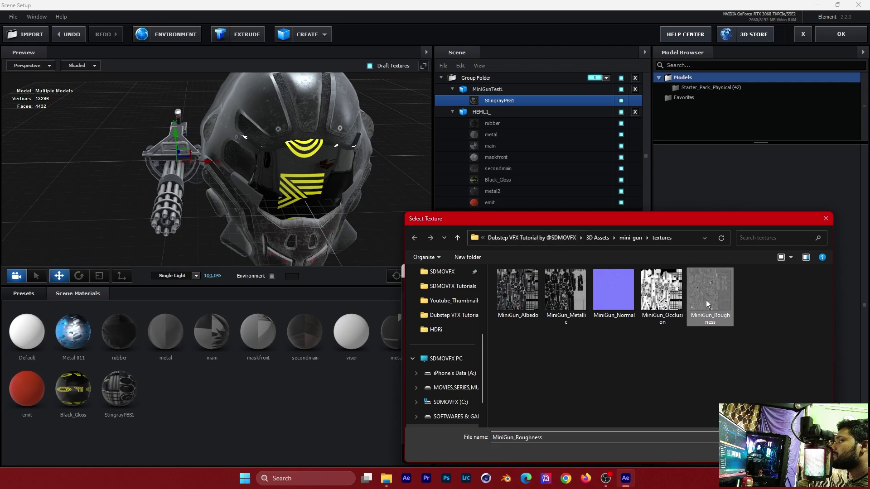
click(639, 455)
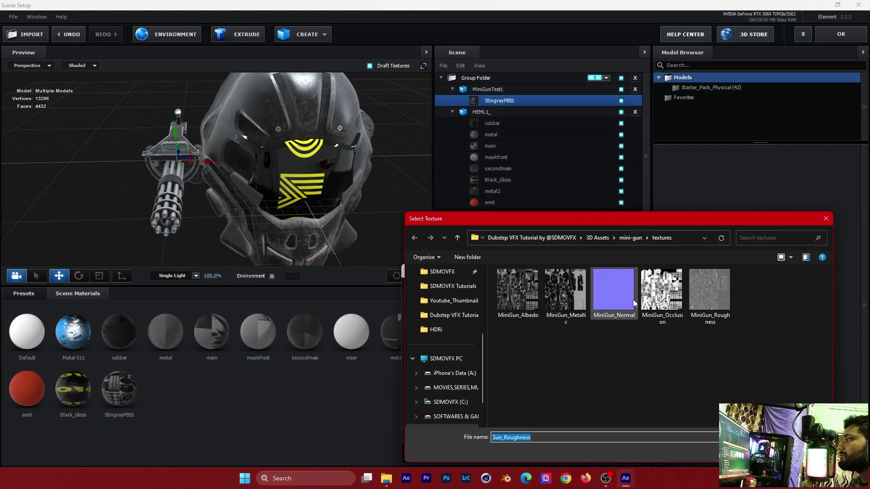
double_click(612, 287)
click(640, 454)
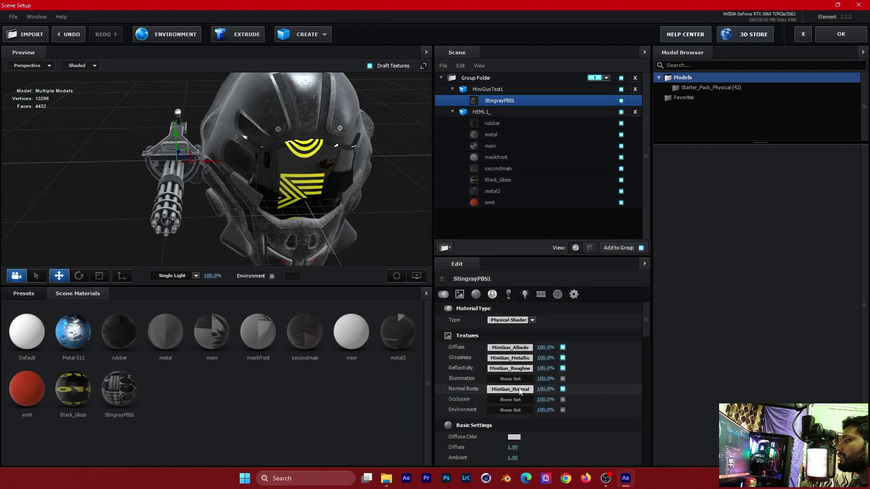
Step: Load MiniGun_Occlusion into the Occlusion channel
click(512, 399)
click(634, 302)
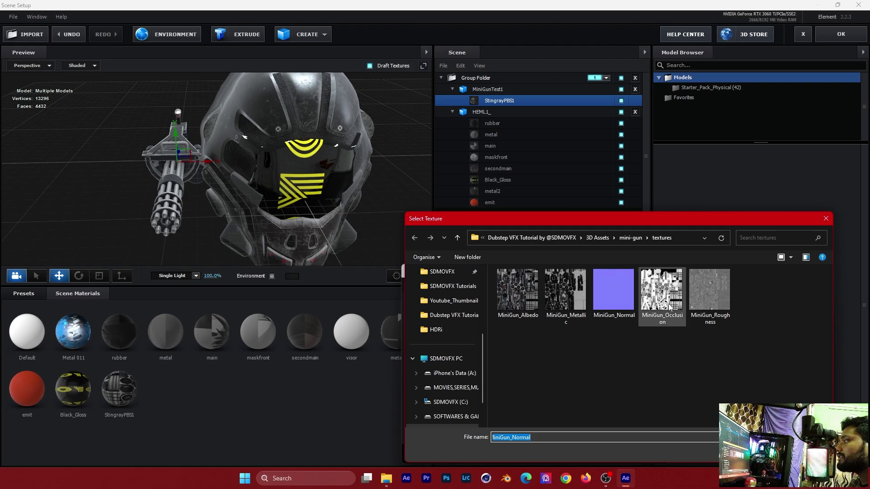
double_click(661, 289)
click(638, 454)
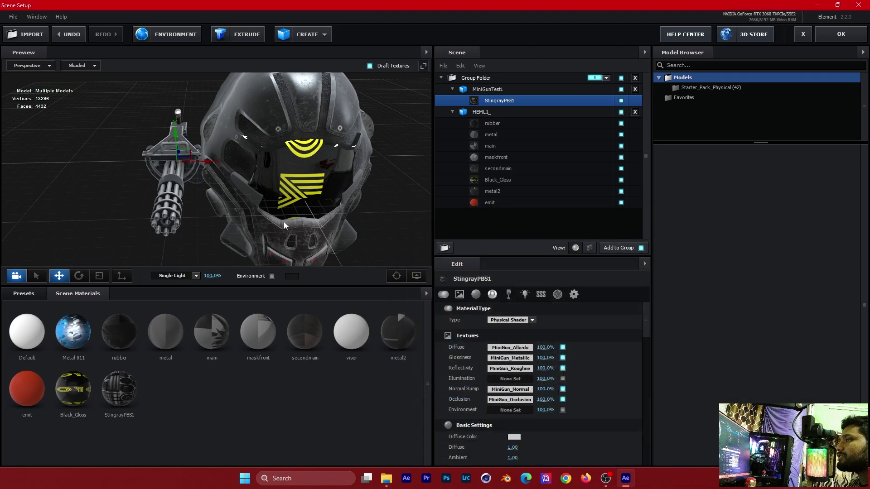
mouse_move(283, 221)
mouse_down()
mouse_move(292, 193)
mouse_move(311, 194)
mouse_up()
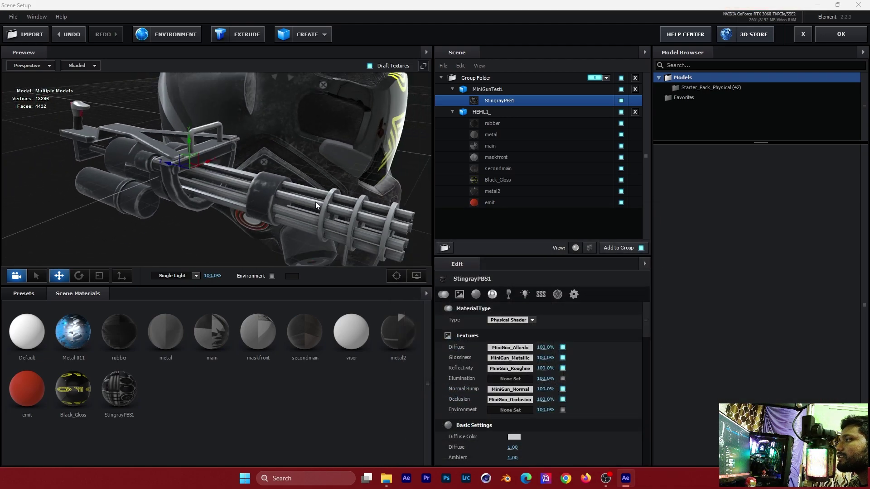
Step: Close the Illumination texture slot without assigning a texture
click(567, 399)
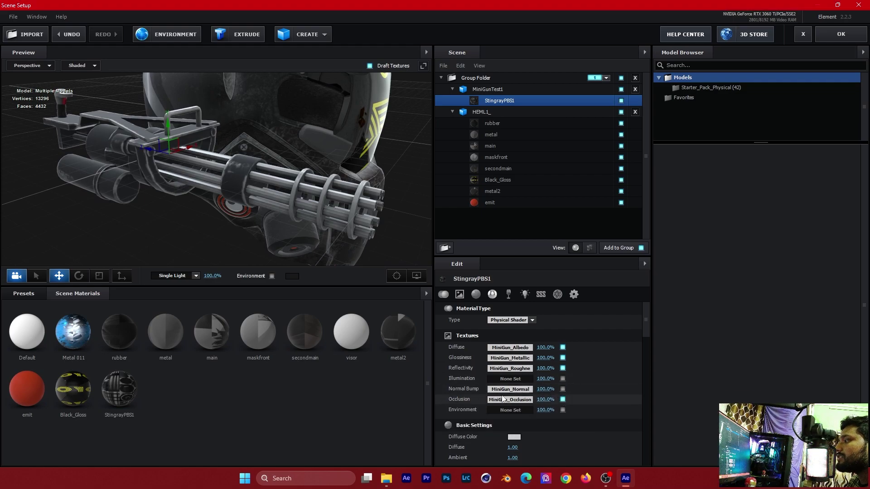
click(510, 379)
click(556, 303)
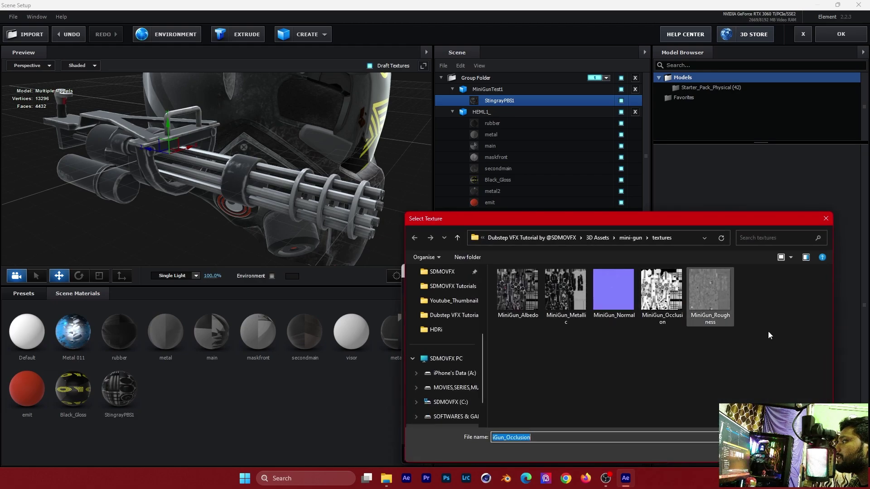
key(Escape)
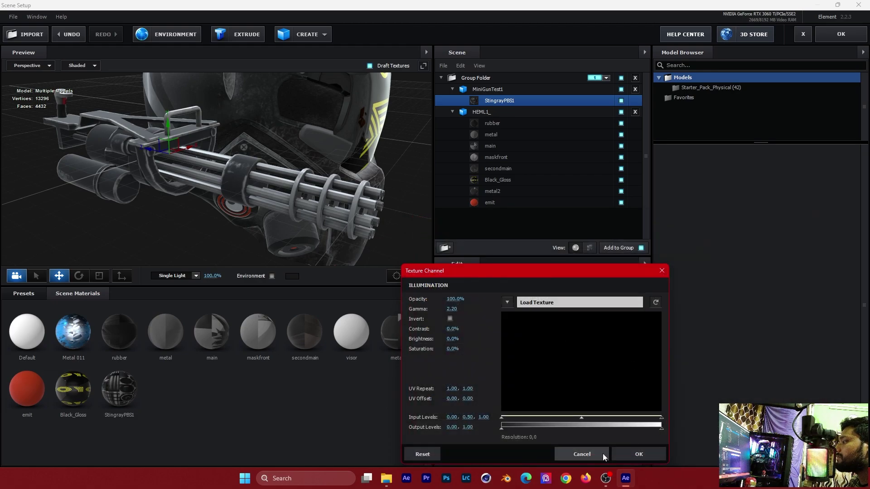
click(603, 454)
Step: Collapse the MiniGunTest1 and HEML1_ trees and select the MiniGunTest1 model
mouse_move(189, 194)
mouse_down()
mouse_move(200, 151)
mouse_move(183, 152)
mouse_up()
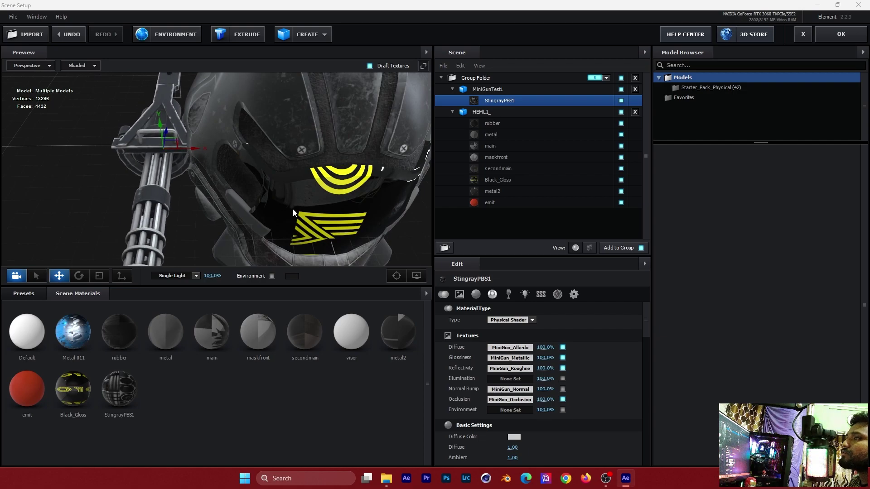
scroll(292, 208, down, 5)
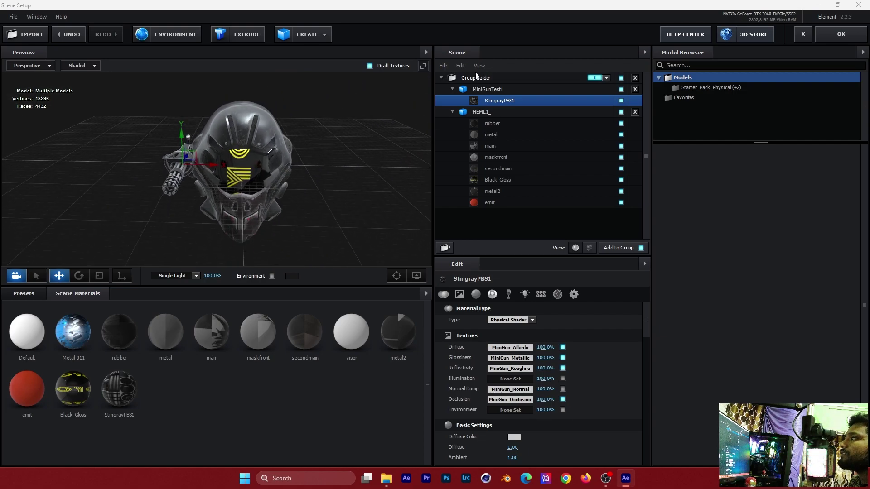
click(452, 90)
click(452, 101)
click(489, 89)
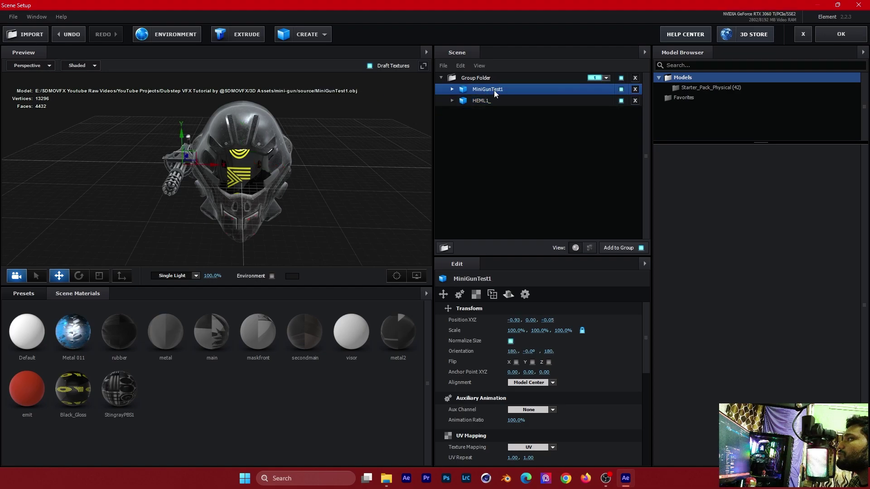
drag(490, 84, 493, 94)
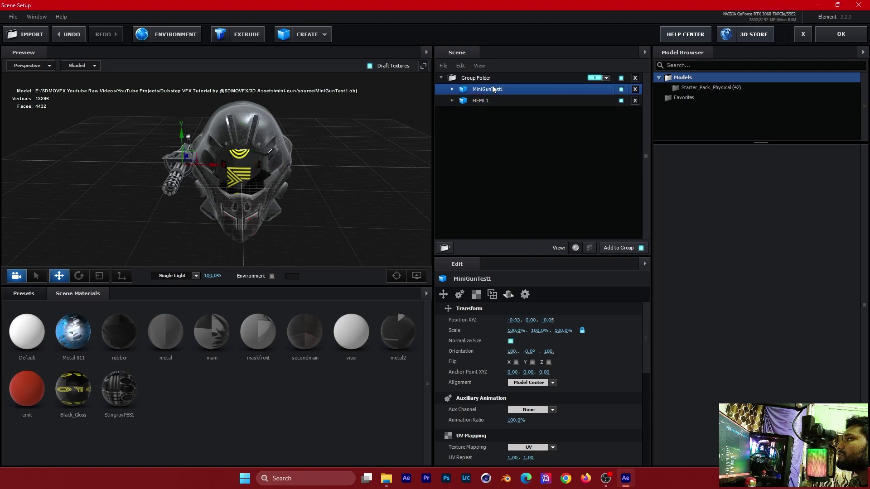
Step: Duplicate MiniGunTest1 and slide the copy along X to the helmet's right side at 1.01
right_click(496, 91)
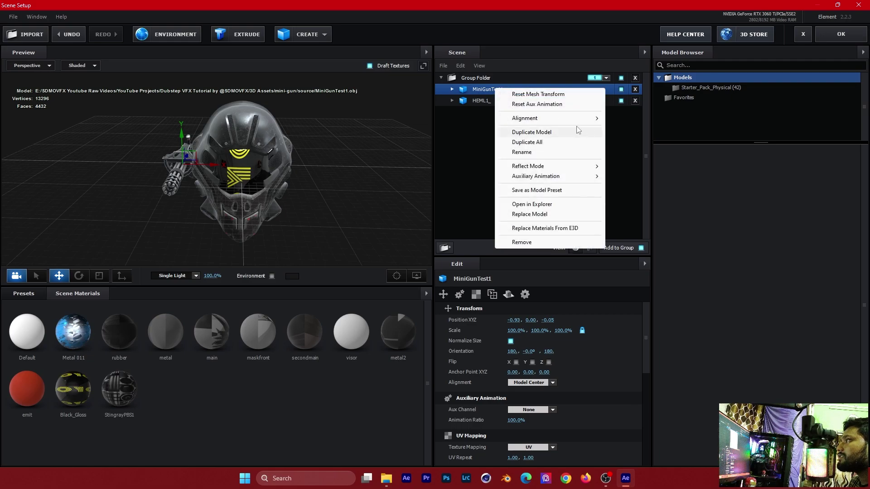
click(512, 130)
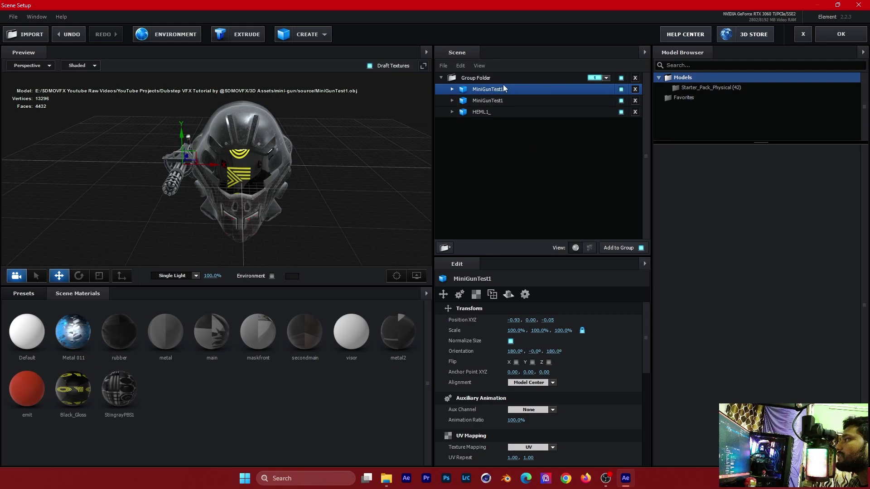
drag(224, 168, 340, 182)
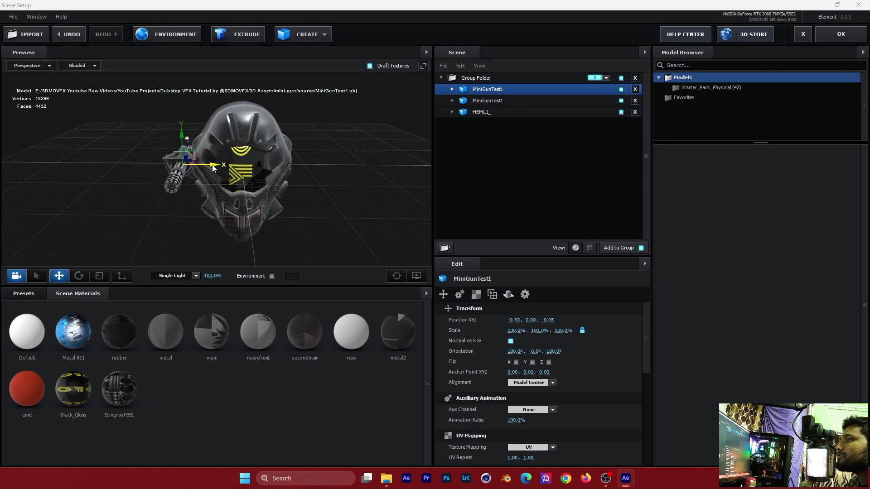
scroll(342, 181, up, 5)
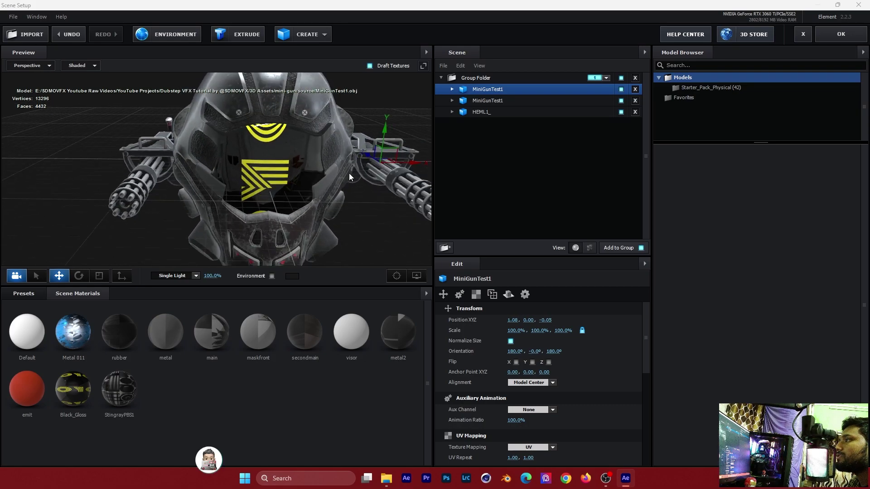
mouse_move(348, 173)
mouse_down()
mouse_move(278, 160)
mouse_move(334, 151)
mouse_up()
mouse_move(231, 144)
mouse_down()
mouse_move(200, 161)
mouse_move(303, 183)
mouse_up()
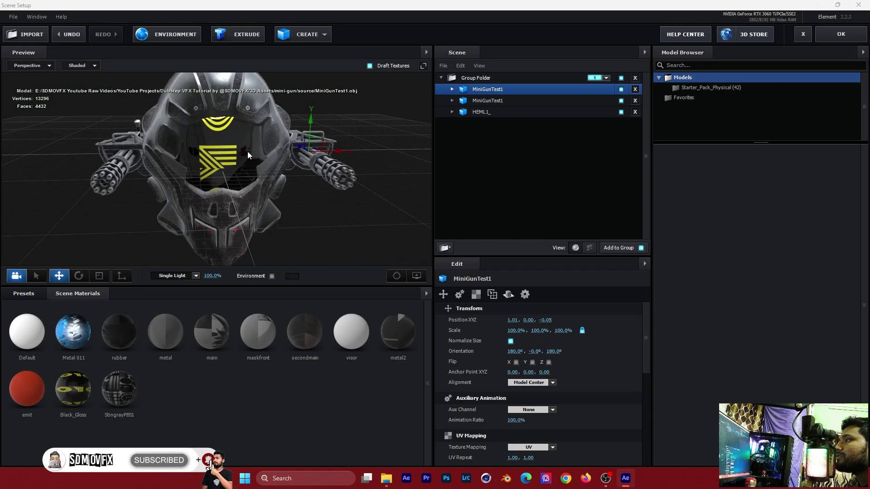
drag(185, 201, 349, 181)
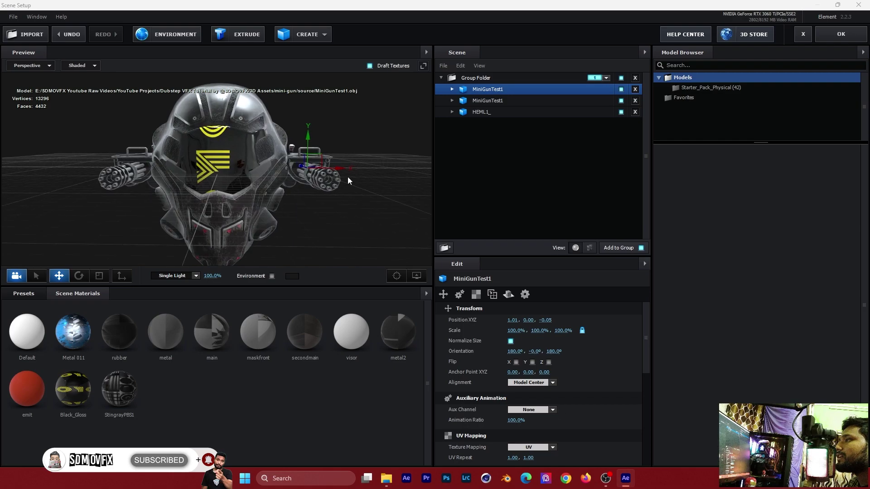
drag(176, 186, 211, 183)
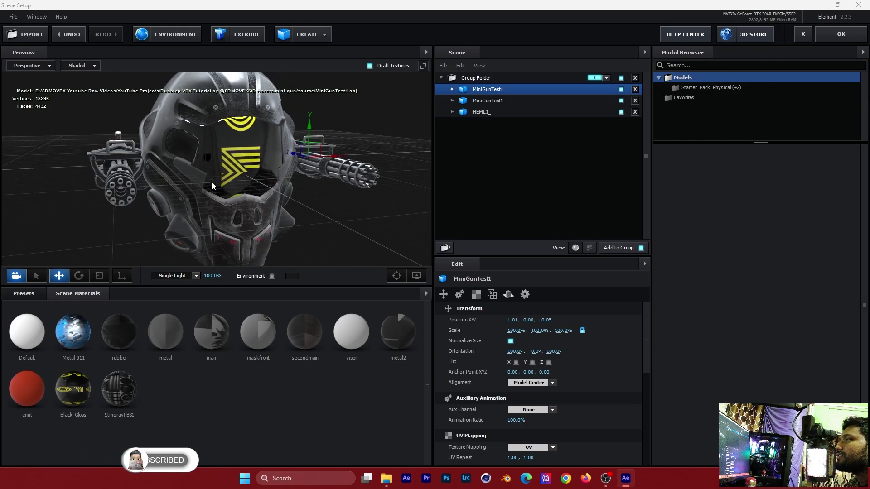
Step: Set Aux Channel to Channel 1 on both MiniGunTest1 models and apply the scene setup
click(487, 90)
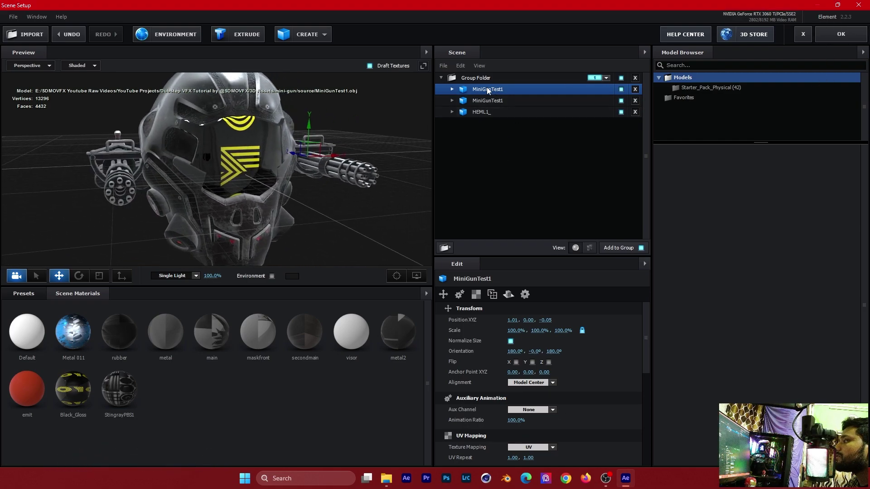
click(452, 90)
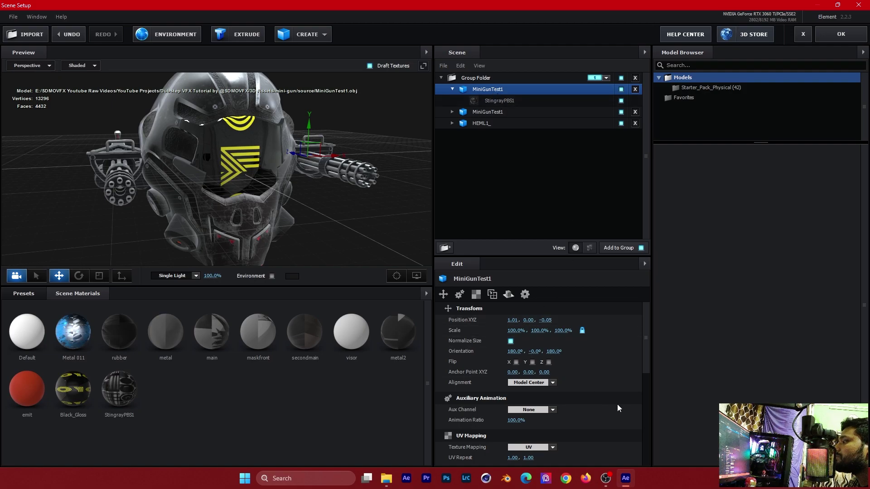
scroll(618, 408, down, 3)
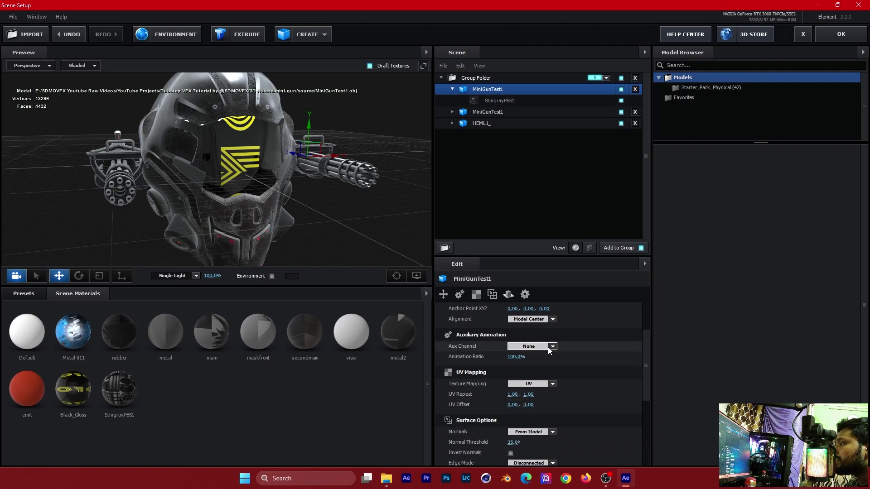
click(552, 347)
click(542, 364)
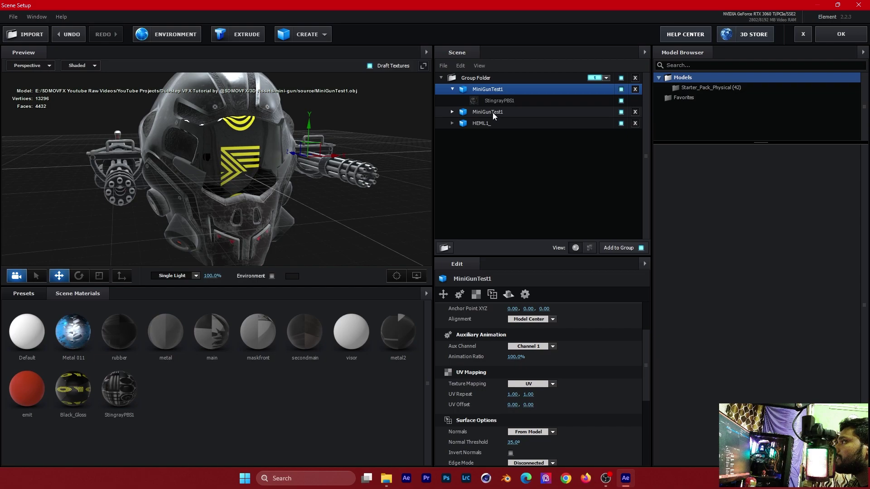
click(493, 114)
click(551, 347)
click(539, 363)
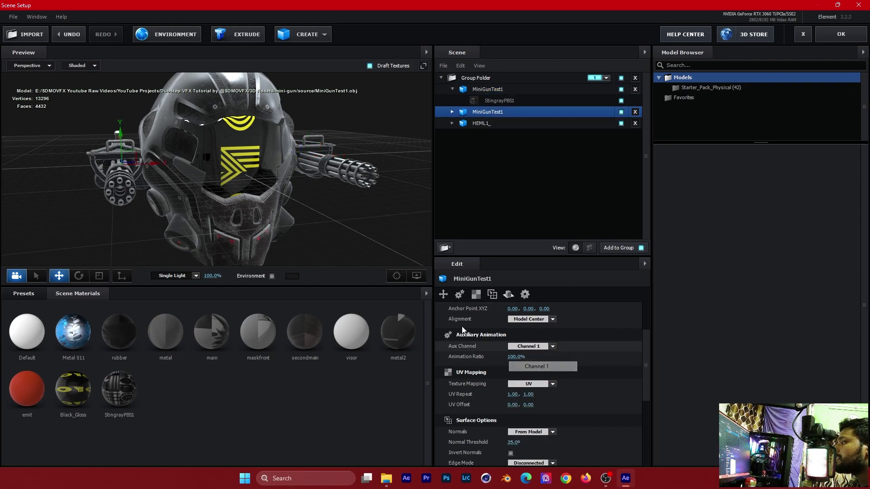
mouse_move(341, 197)
mouse_down()
mouse_move(296, 227)
mouse_move(355, 230)
mouse_move(240, 225)
mouse_up()
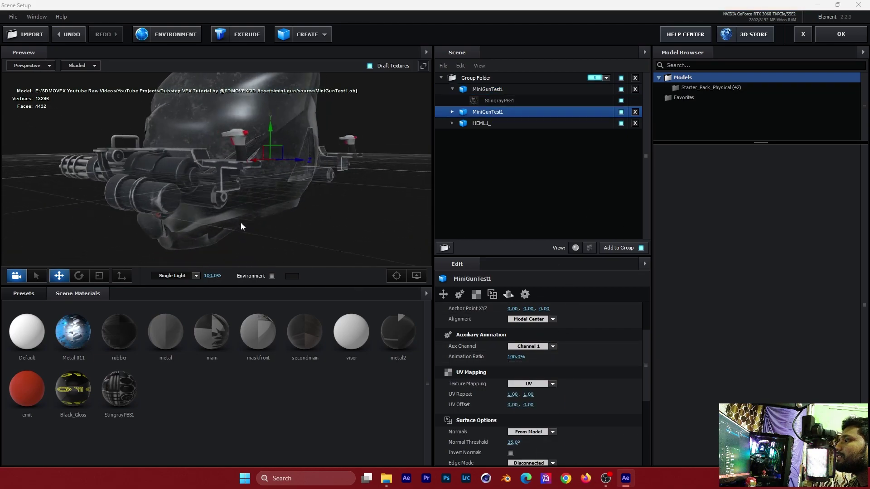
click(839, 36)
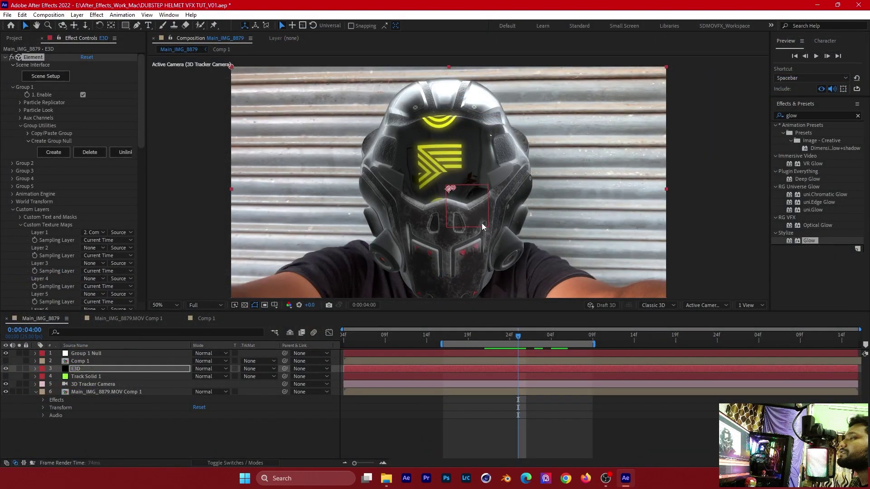
Step: Save the project and rotate Channel 1's CH1 Rotation X so the guns stand upright
key(ctrl+s)
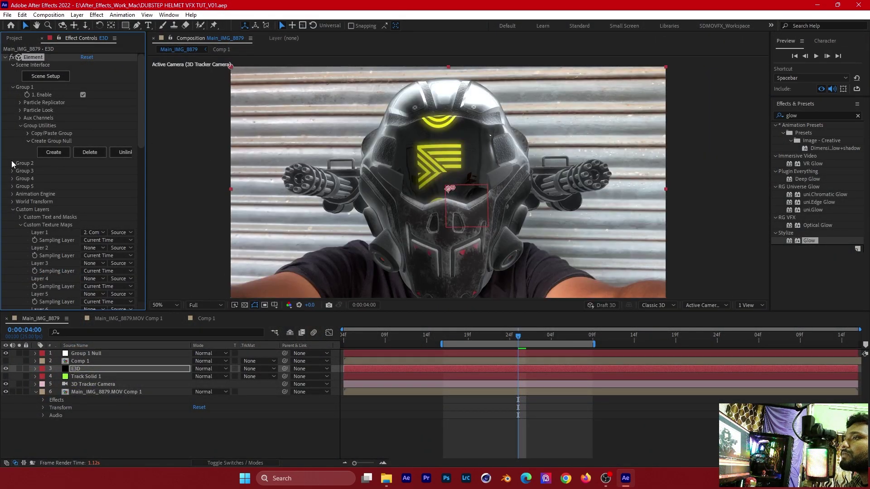
click(20, 118)
click(27, 125)
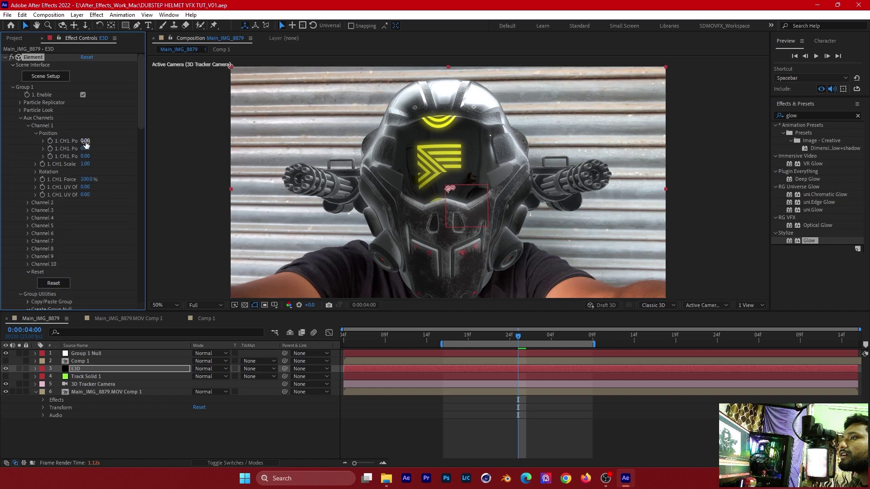
drag(86, 141, 90, 144)
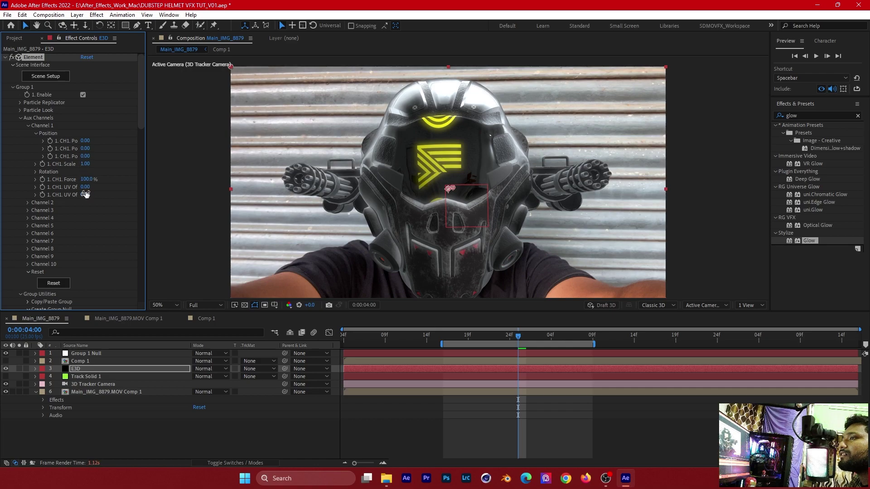
click(36, 172)
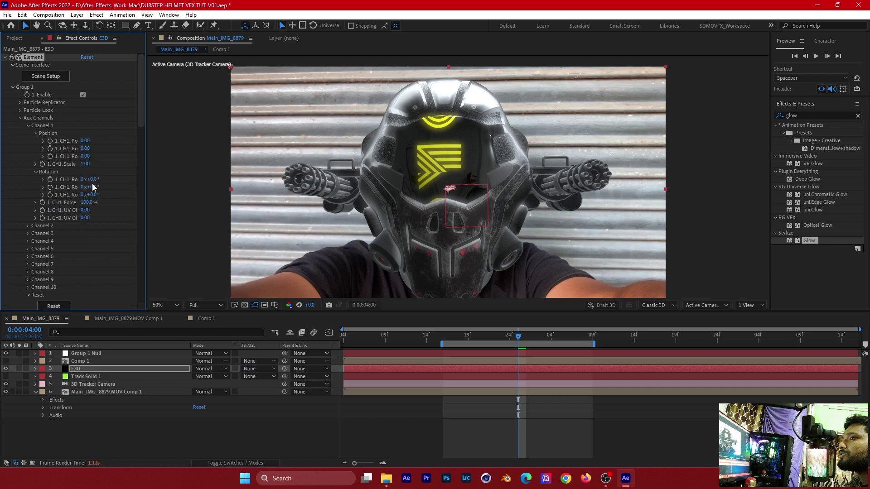
mouse_move(95, 180)
mouse_down()
mouse_move(145, 186)
mouse_move(125, 191)
mouse_up()
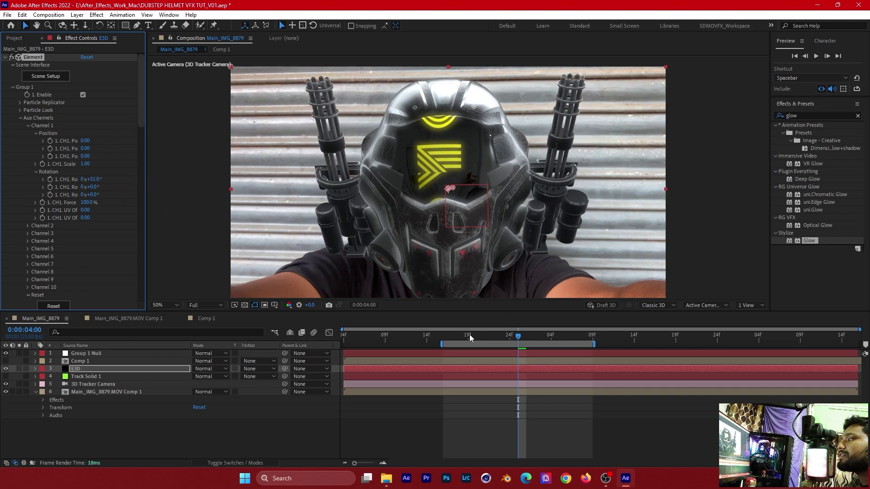
Step: Keyframe CH1 Rotation X at 51° at 0:00:03:16 and -4° at 0:00:04:09
drag(470, 337, 445, 341)
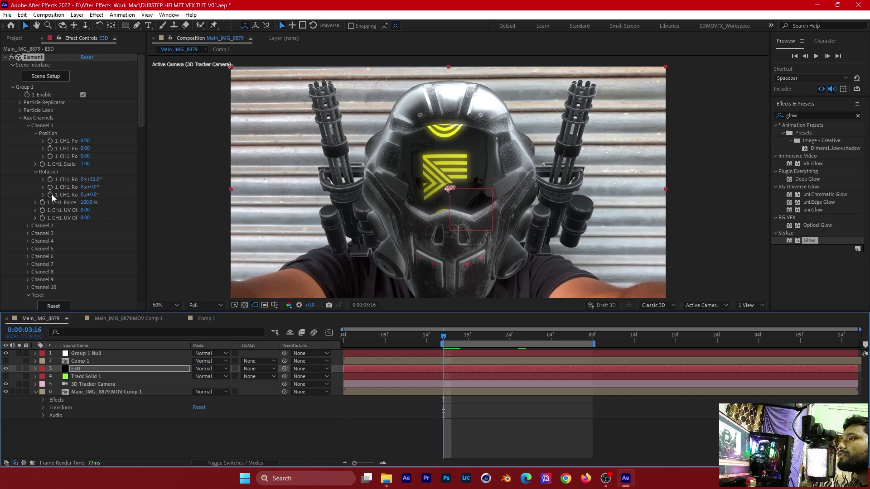
click(94, 195)
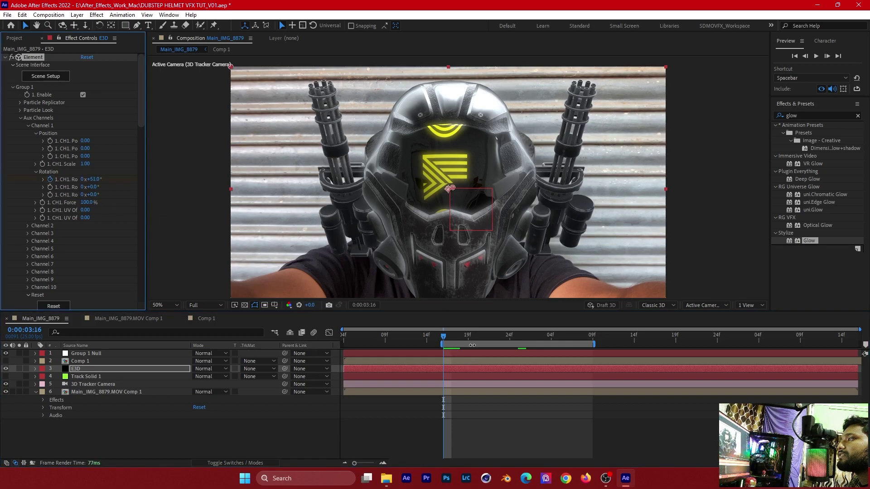
mouse_move(455, 340)
mouse_down()
mouse_move(656, 360)
mouse_move(593, 354)
mouse_up()
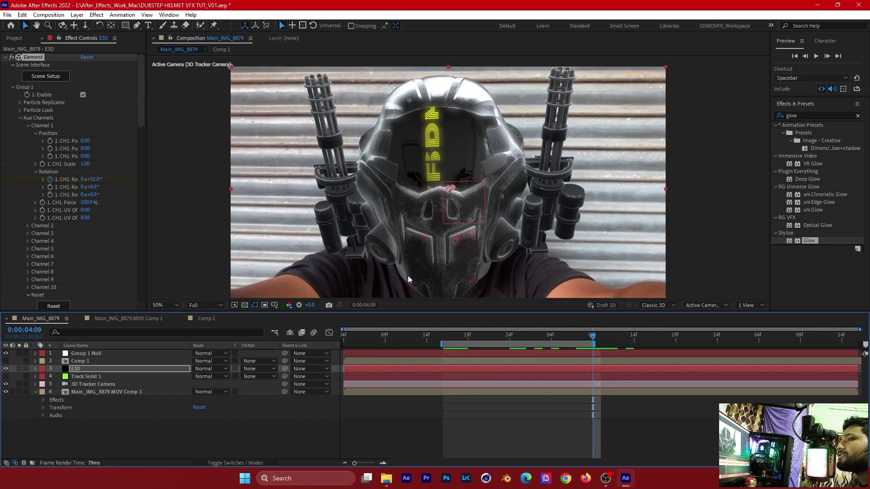
drag(91, 180, 78, 187)
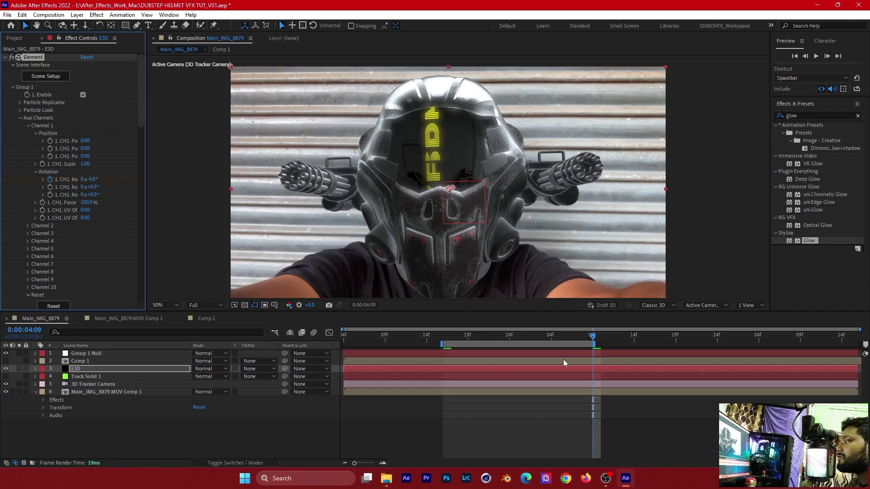
Step: Apply Easy Ease (F9) to both rotation keyframes and preview the whole timeline
key(u)
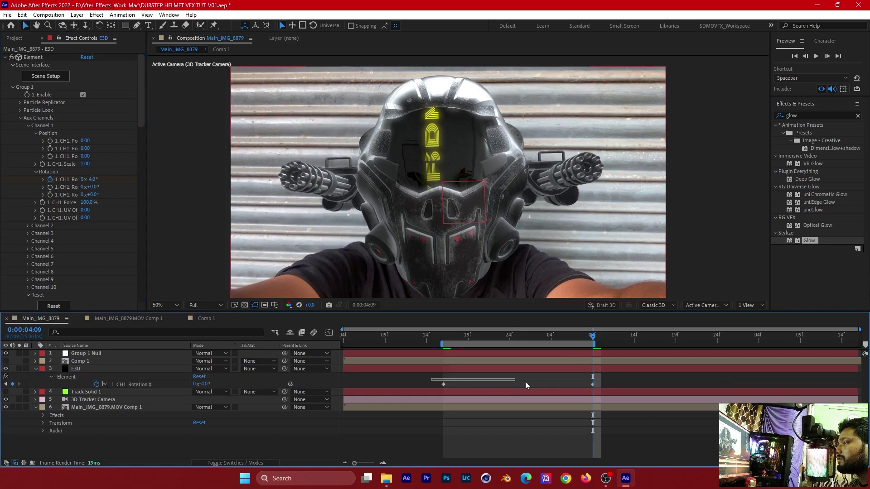
drag(432, 371, 616, 386)
key(F9)
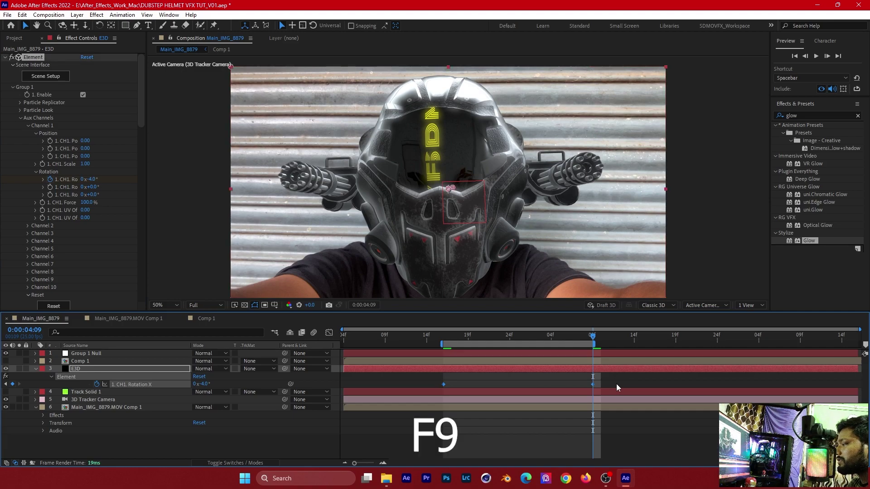
double_click(450, 345)
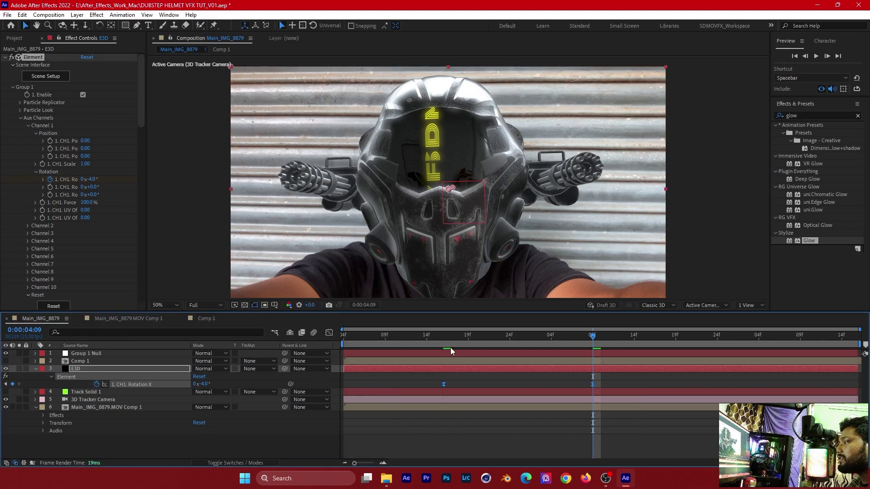
drag(452, 337, 426, 336)
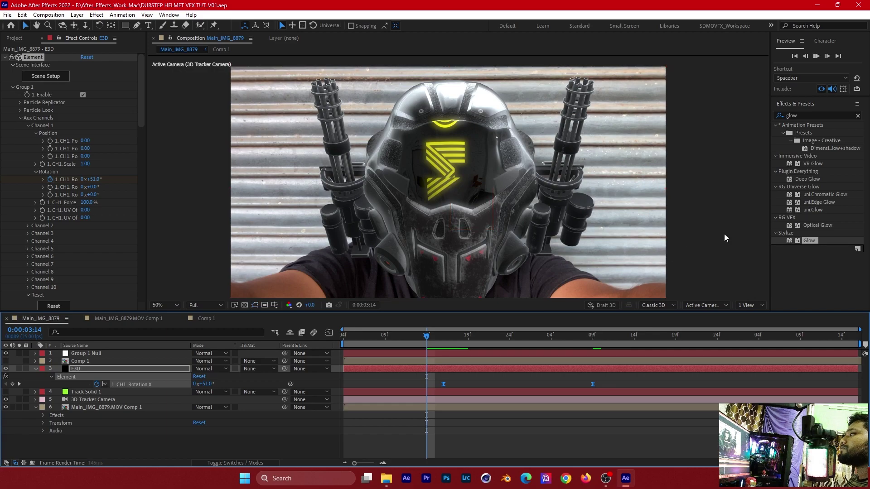
key(space)
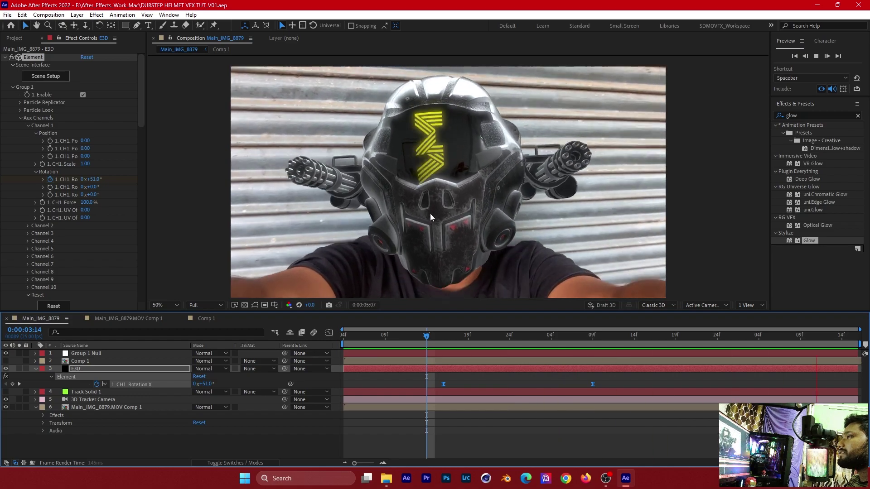
mouse_move(428, 341)
mouse_down()
mouse_move(720, 353)
mouse_move(615, 336)
mouse_move(810, 358)
mouse_move(700, 344)
mouse_up()
Step: Go from the mini-gun folder up to Dubstep VFX Tutorial and open 11. Muzzle_Flashes
key(alt+Tab)
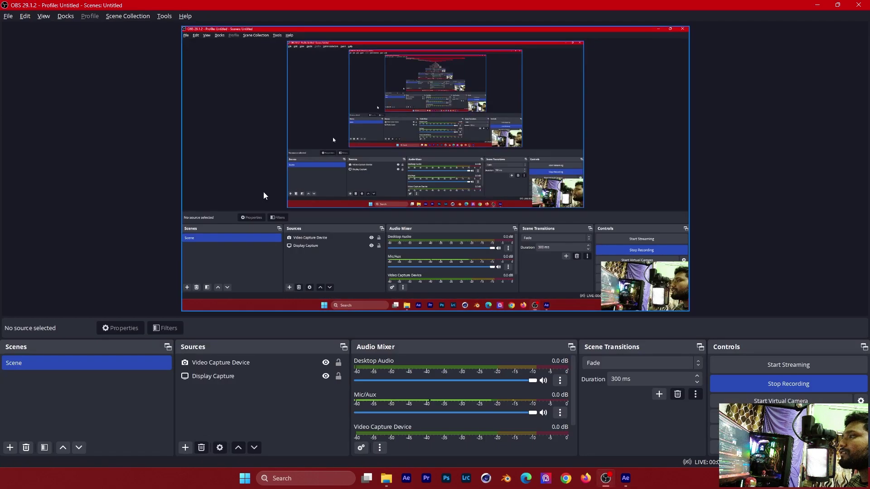
key(alt+Tab)
key(alt+Tab)
key(Tab)
click(463, 267)
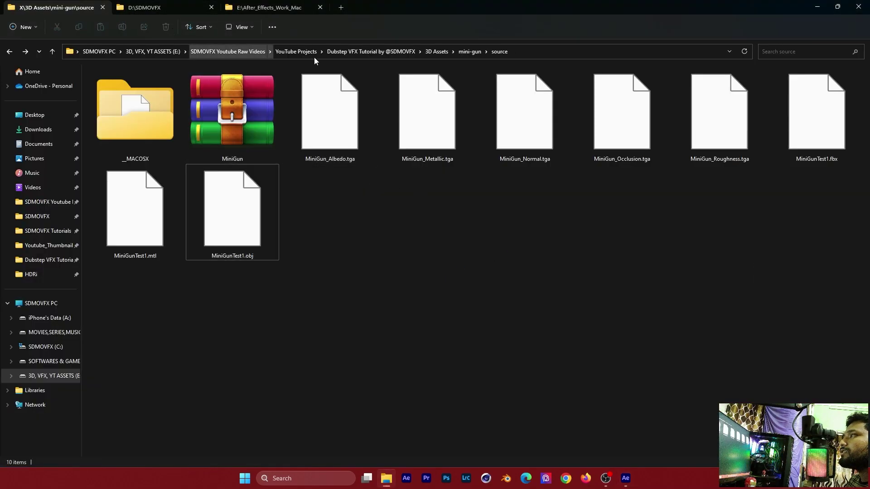
click(433, 51)
click(357, 52)
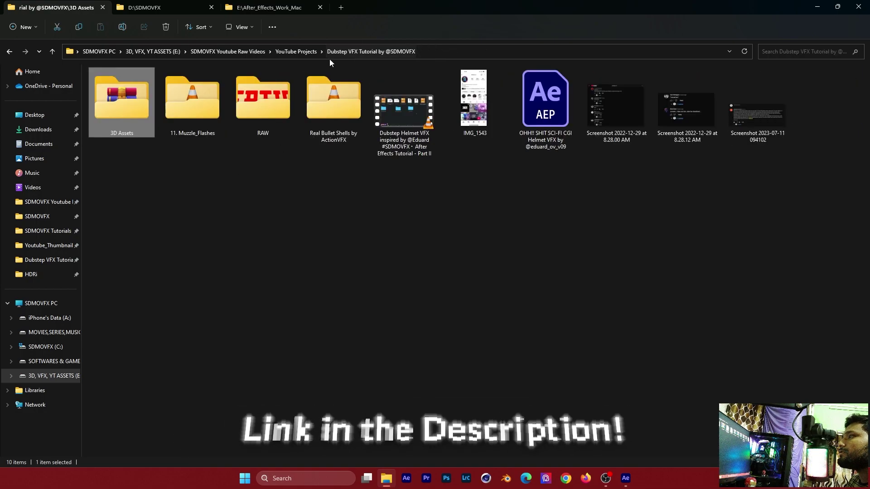
right_click(438, 202)
key(Escape)
double_click(172, 115)
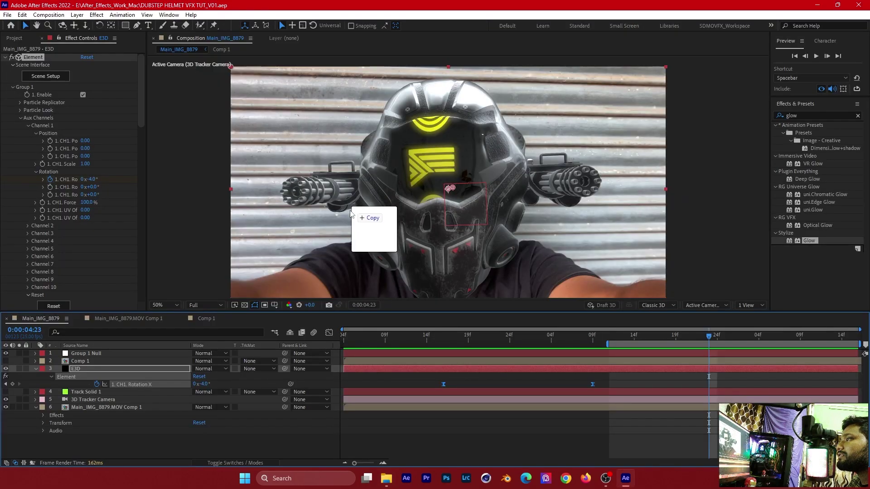
Step: Bring a Muzzle_Flash_15 clip into the composition and shift it later in time
drag(373, 194, 655, 360)
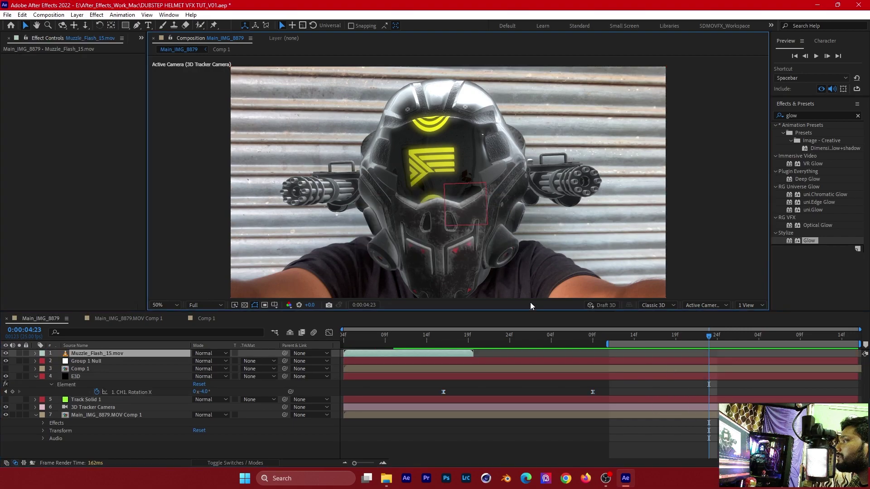
mouse_move(439, 355)
mouse_down()
mouse_move(724, 365)
mouse_move(716, 354)
mouse_up()
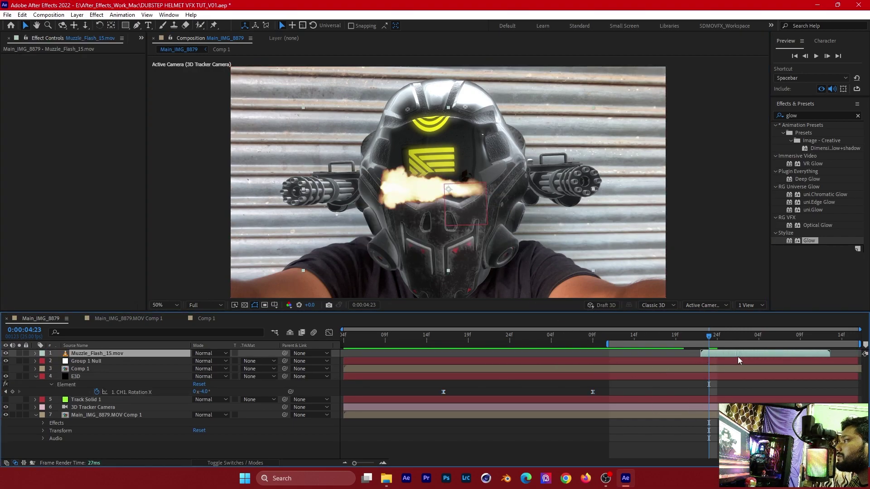
key(alt+Tab)
drag(592, 216, 513, 223)
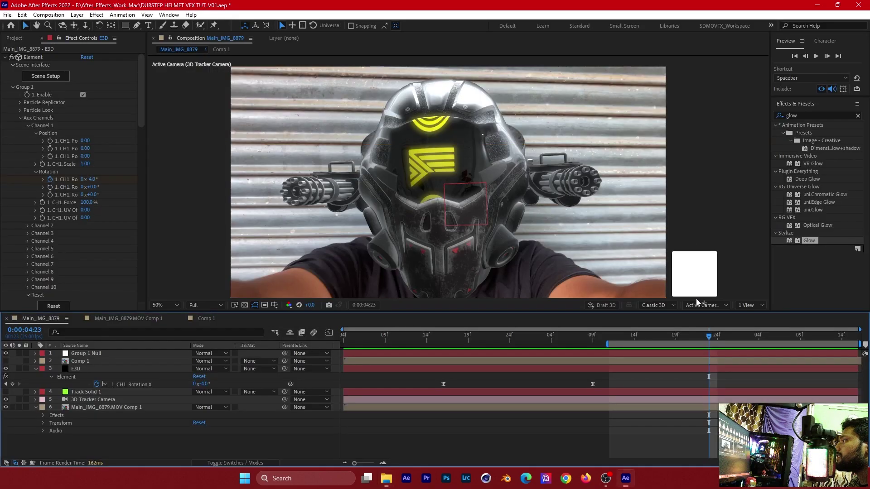
Step: Add Muzzle_Flash_Straight_06.mov starting at 0:00:04:23 and place it on the left minigun
drag(703, 161, 697, 356)
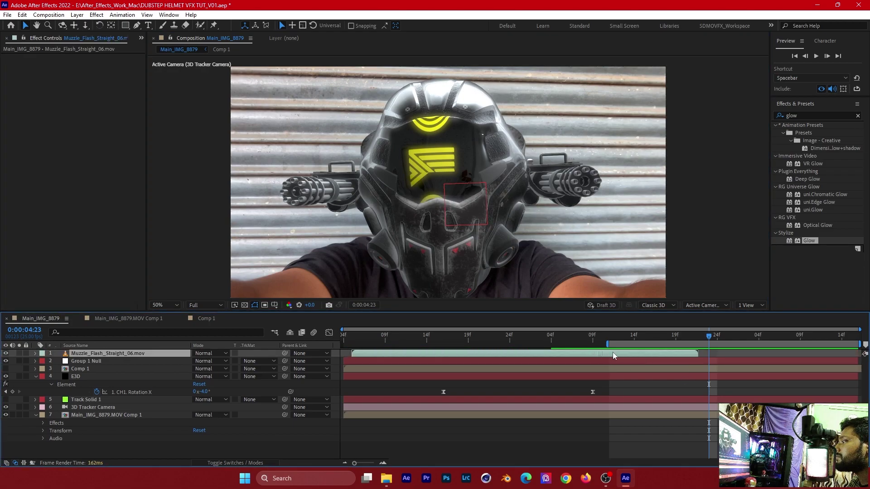
drag(612, 353, 834, 363)
drag(652, 352, 770, 362)
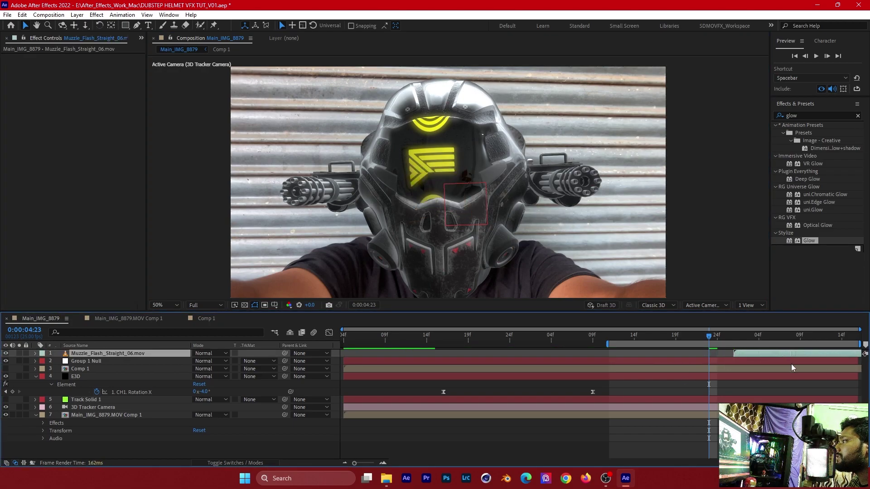
drag(435, 199, 294, 199)
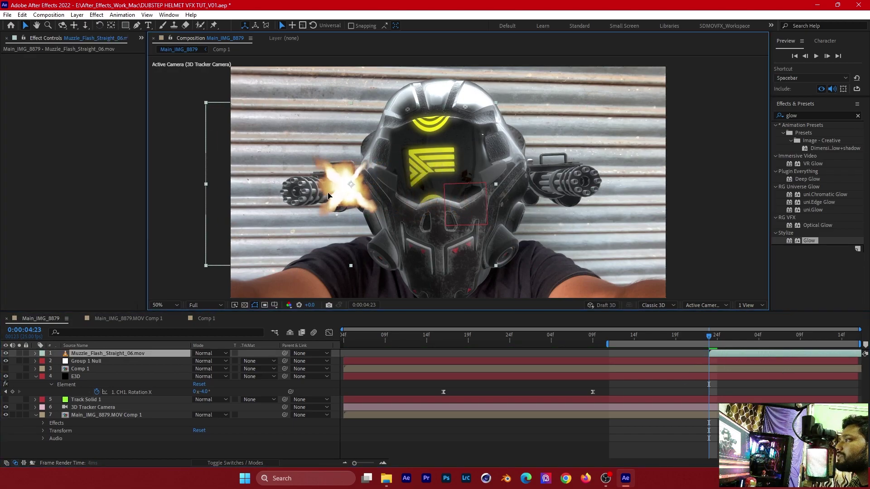
scroll(294, 199, up, 1)
scroll(294, 199, up, 1)
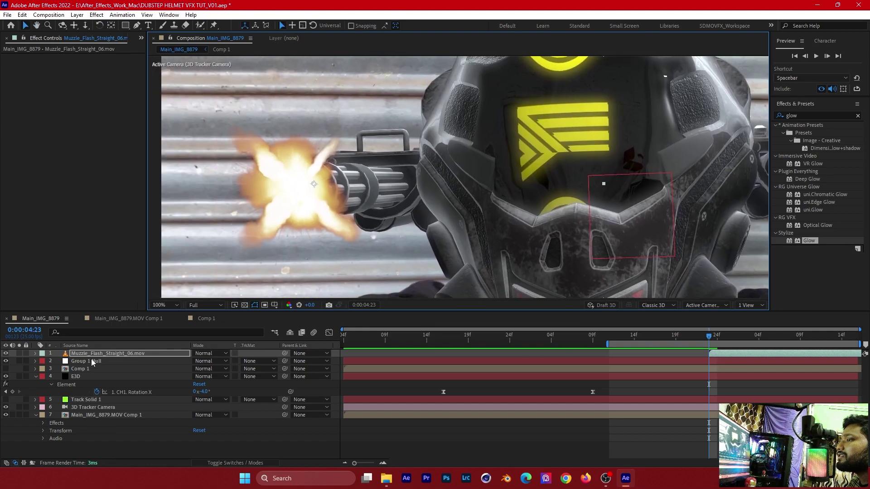
Step: Make the muzzle flash and Group 1 Null 3D layers, and rotate the flash 18° to match the gun
key(ctrl+s)
click(223, 463)
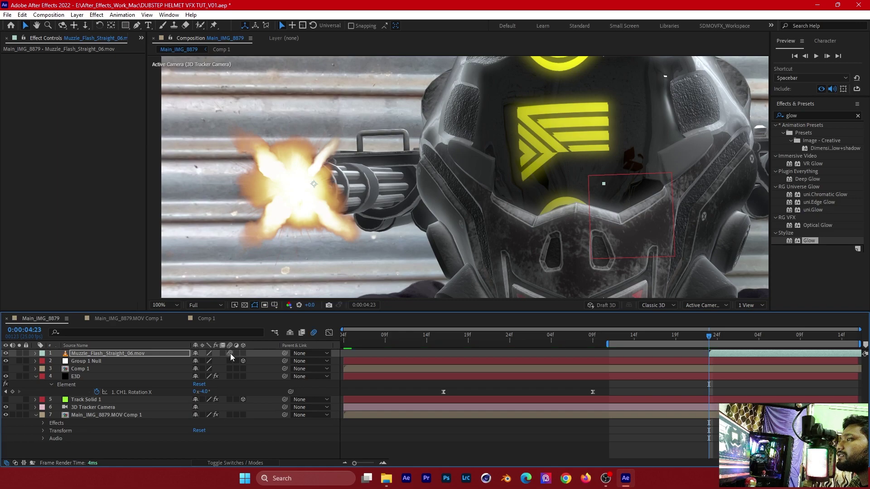
click(242, 354)
click(242, 361)
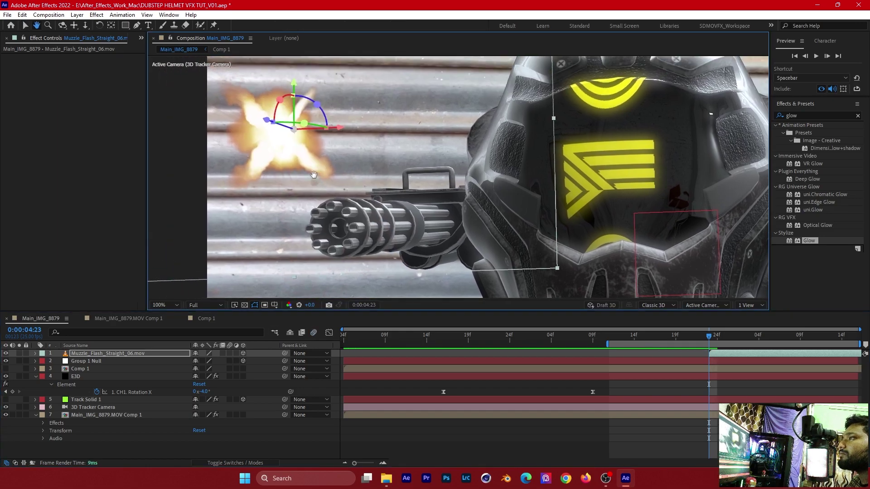
key(r)
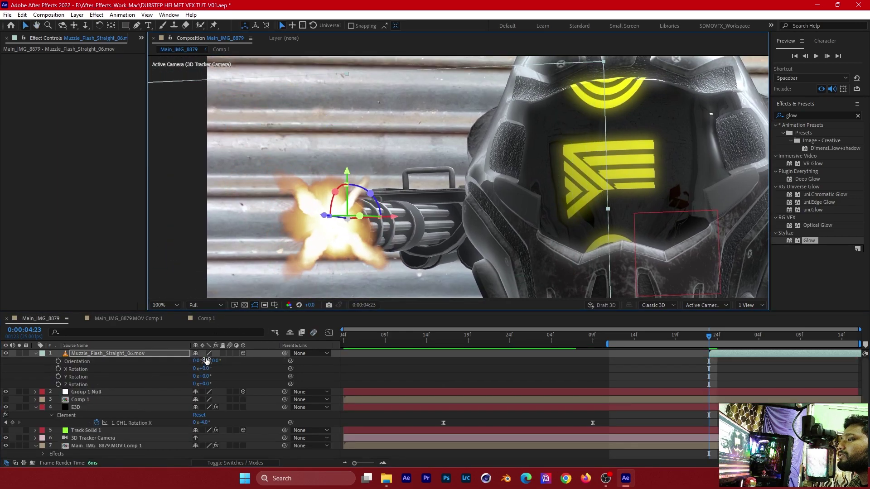
drag(206, 360, 208, 365)
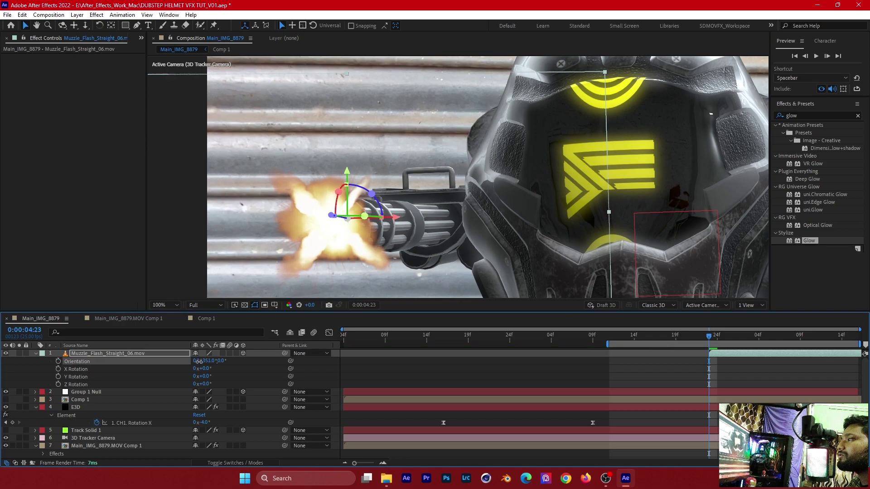
click(386, 203)
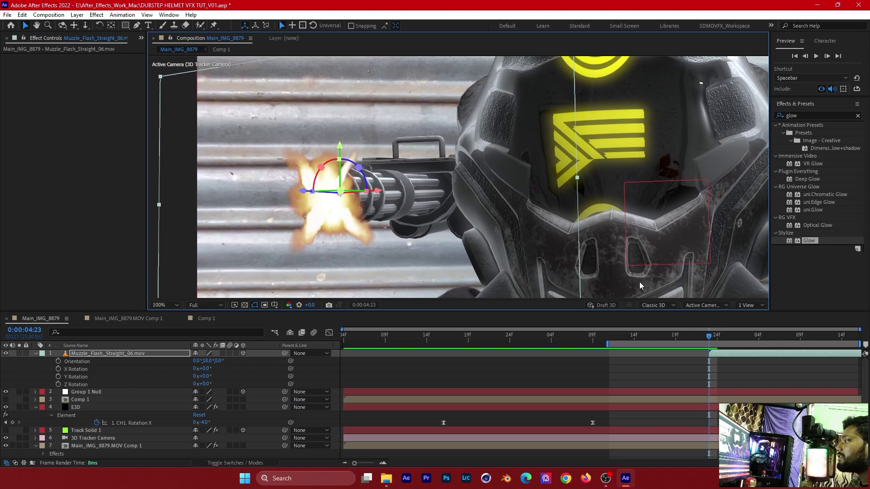
Step: Keyframe the muzzle flash position frame by frame to keep it on the barrel tip
key(ctrl+s)
key(p)
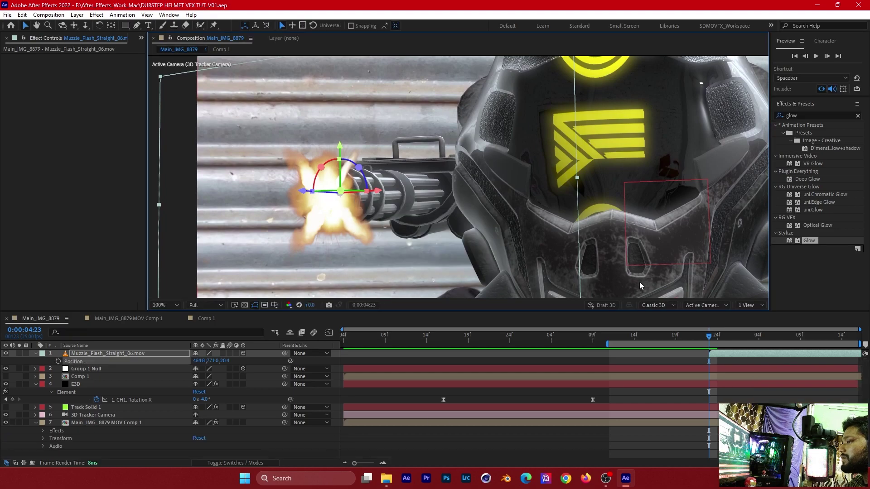
click(58, 361)
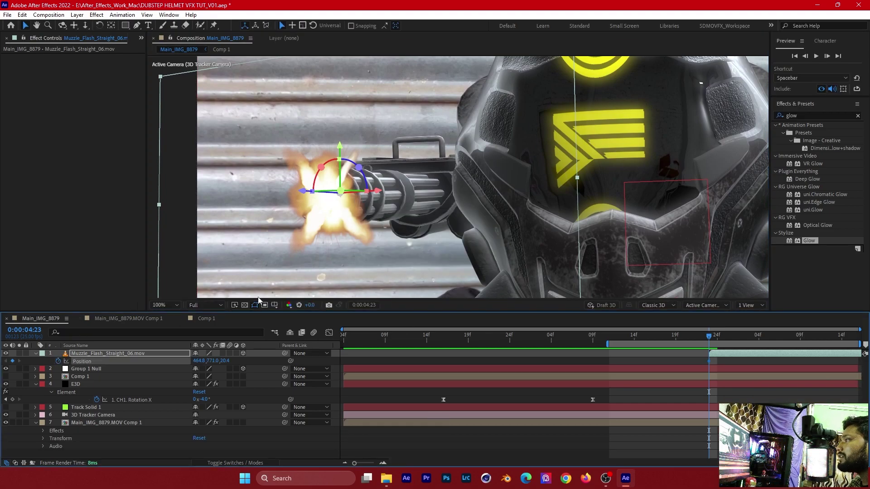
key(Page_Down)
drag(314, 203, 336, 212)
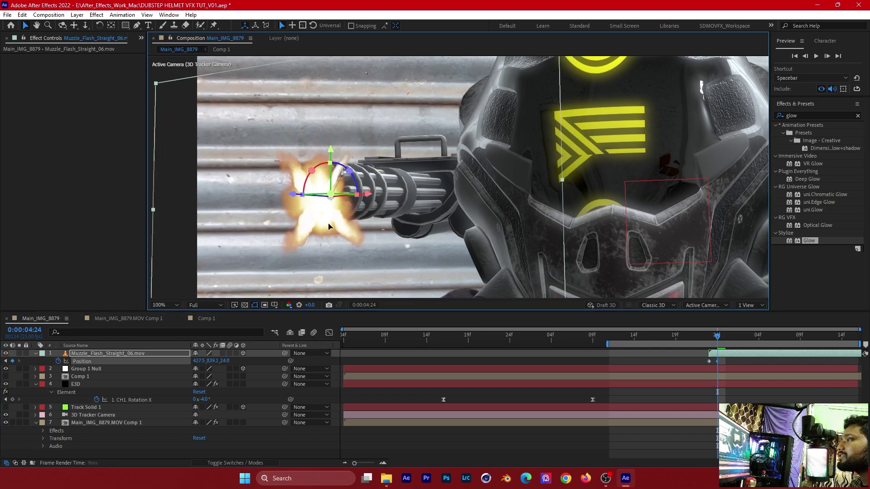
key(Page_Down)
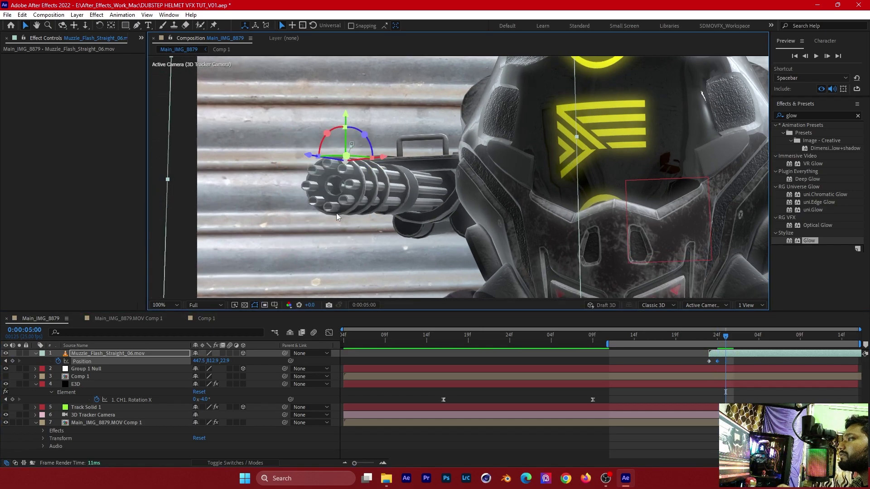
drag(337, 213, 317, 202)
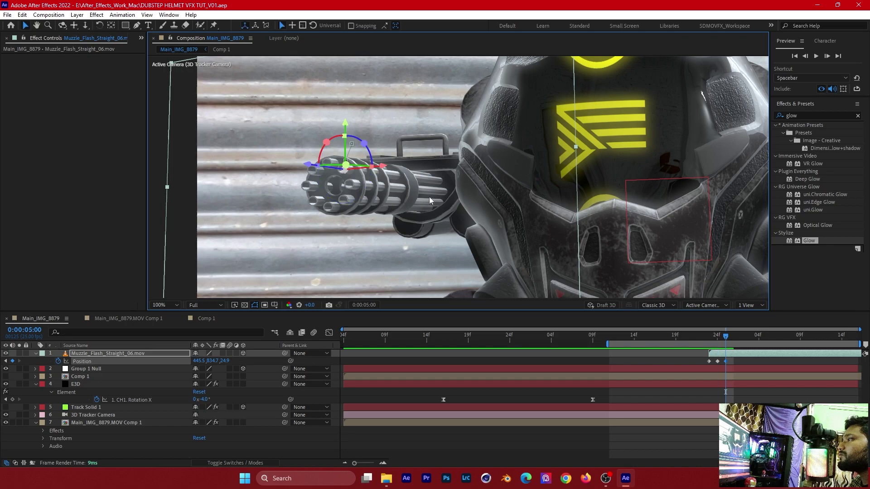
Step: Import 7.62 Steel Shell 1_0312.mov from the Real Bullet Shells by ActionVFX folder as a layer
key(alt+Tab)
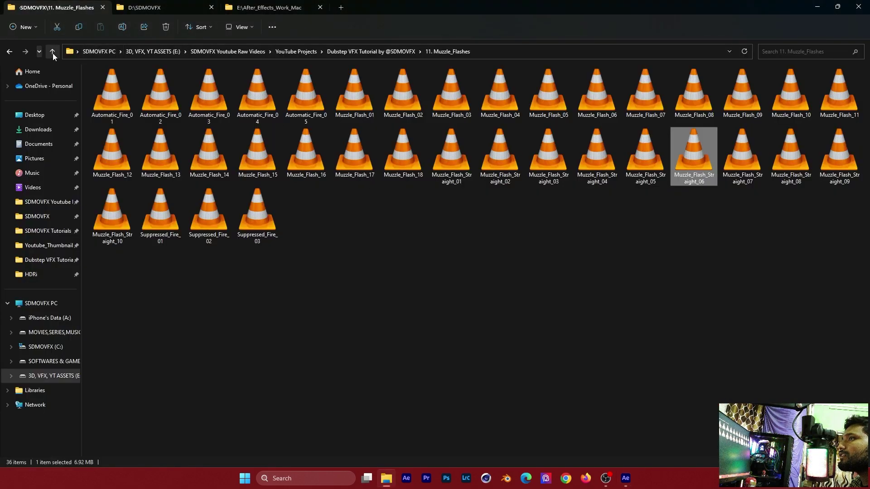
click(53, 51)
double_click(334, 112)
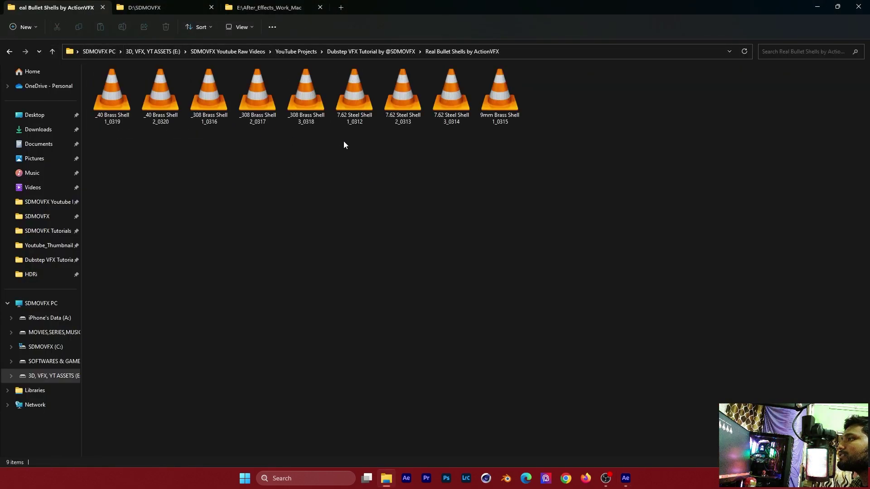
scroll(481, 181, up, 2)
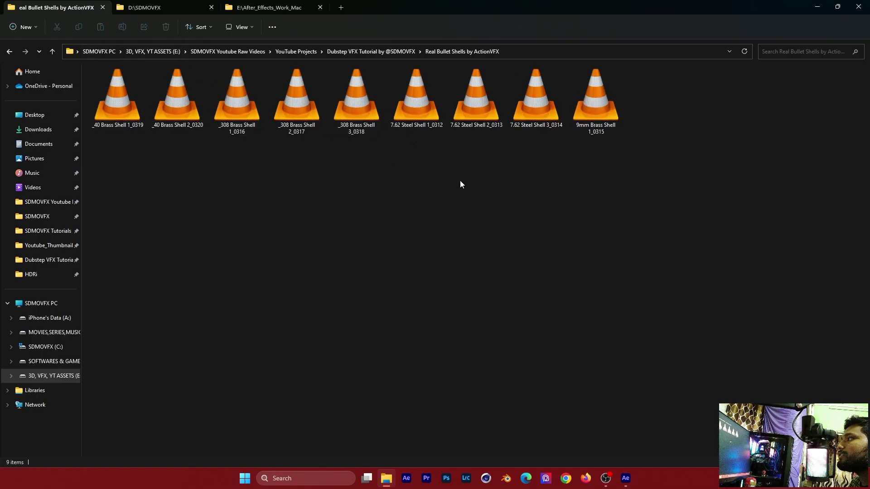
double_click(432, 99)
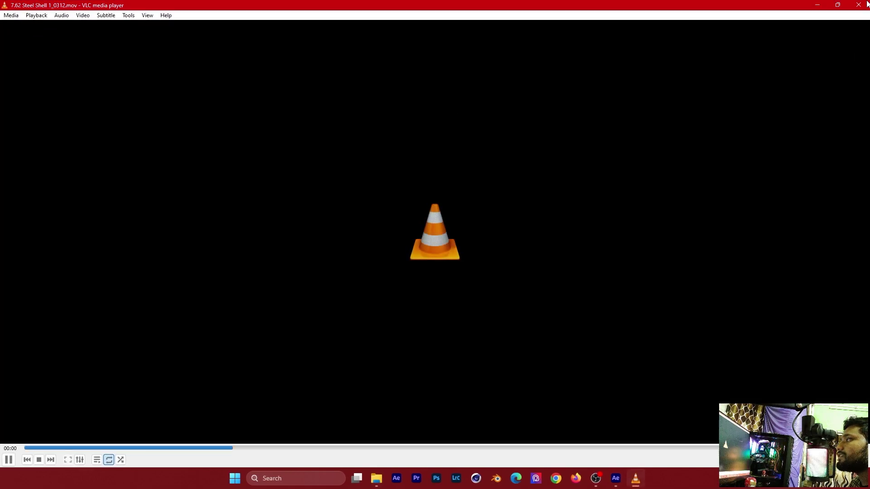
click(867, 4)
mouse_move(442, 93)
mouse_down()
mouse_move(717, 354)
mouse_move(729, 354)
mouse_up()
Step: Start the shell clip when the flash fires and scale it down to 29%
key(comma)
key(comma)
key(comma)
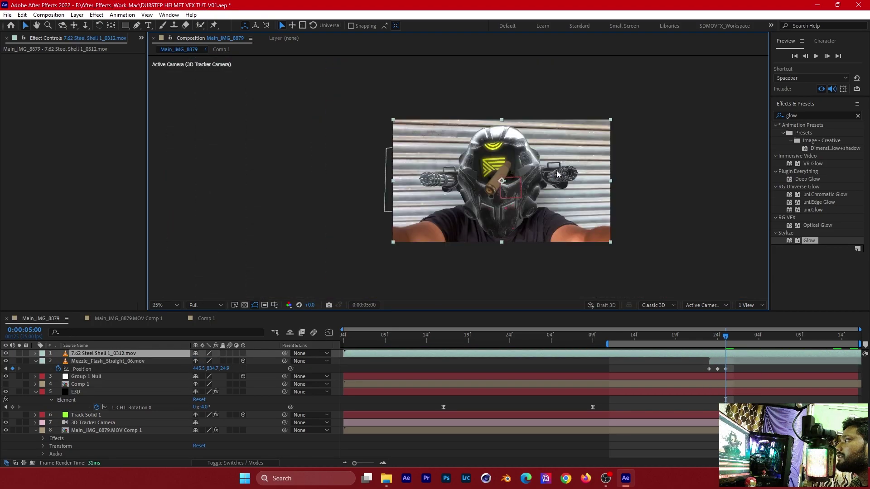
drag(365, 356, 733, 360)
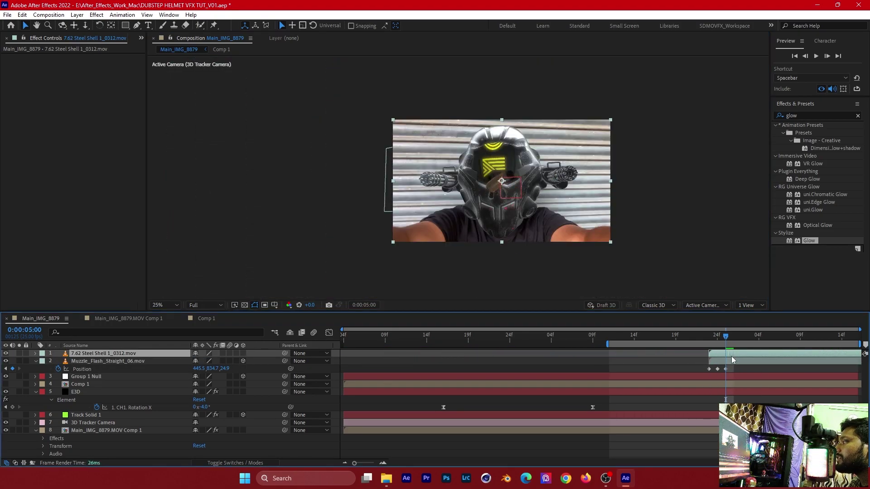
key(period)
key(s)
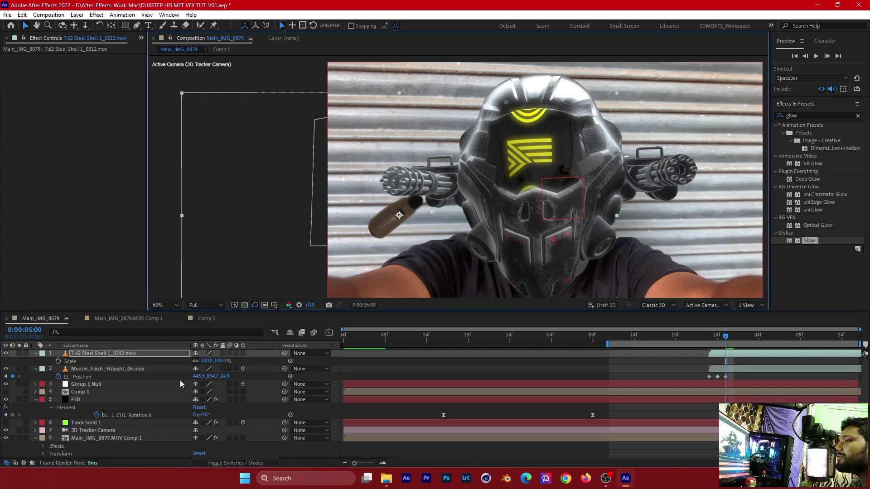
click(205, 360)
key(Return)
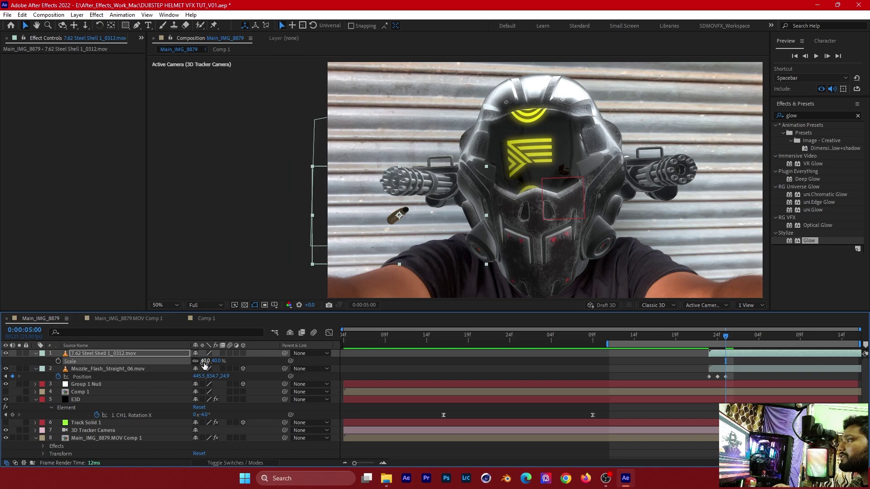
drag(205, 364, 196, 367)
key(s)
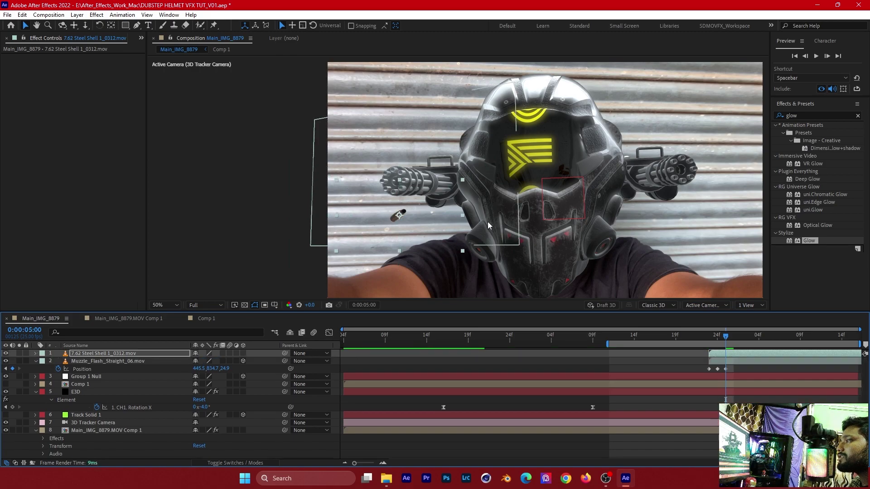
key(s)
Step: Keyframe the shell's position from the flash frame, moving it down-left at a later frame
scroll(415, 221, up, 3)
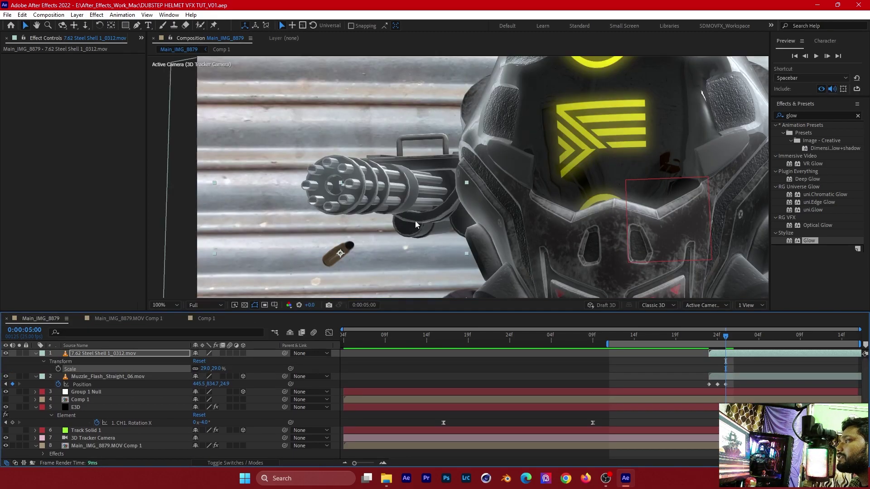
click(705, 339)
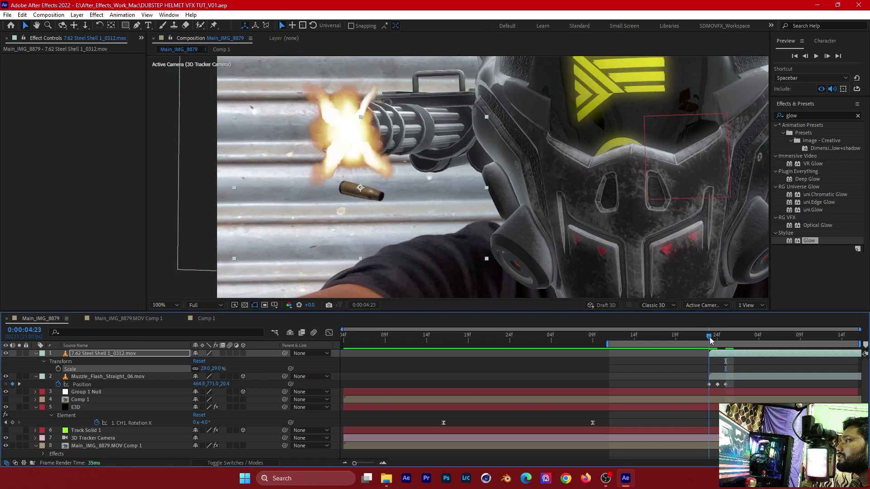
mouse_move(710, 341)
mouse_down()
mouse_move(718, 352)
mouse_move(709, 349)
mouse_up()
key(Return)
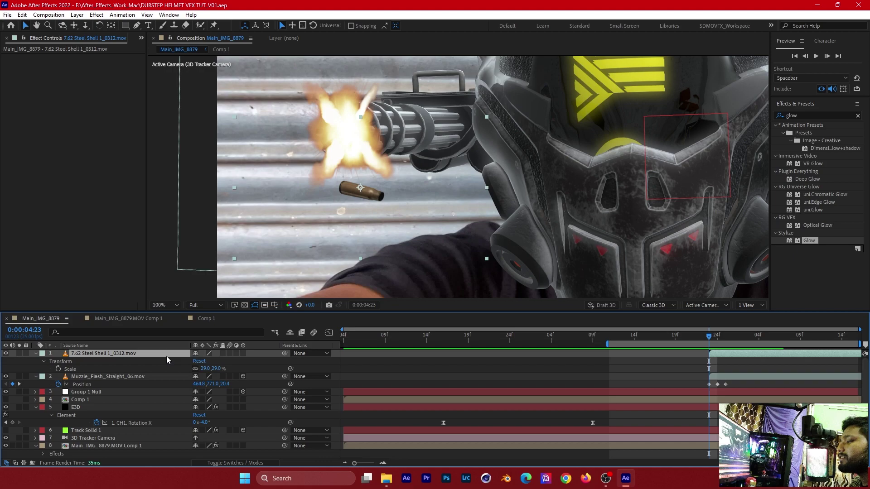
key(p)
click(58, 361)
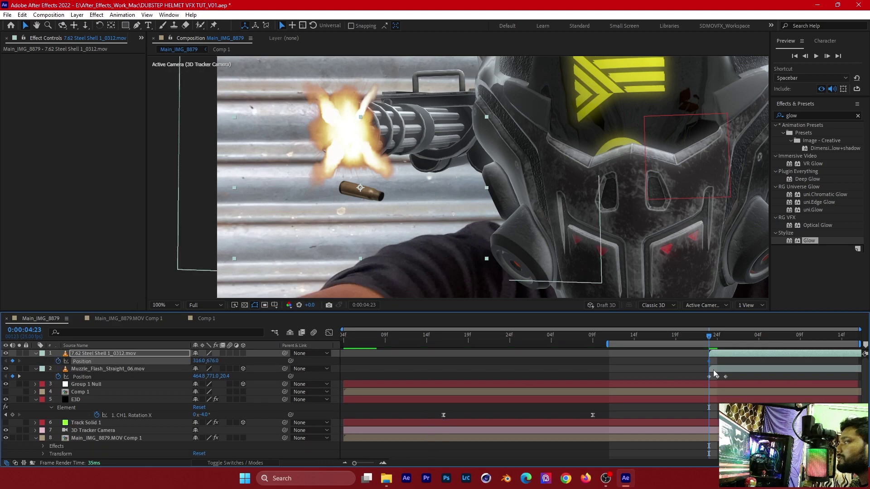
drag(715, 340, 751, 337)
Step: Push the shell further down-left out of frame and save the project
scroll(456, 197, down, 4)
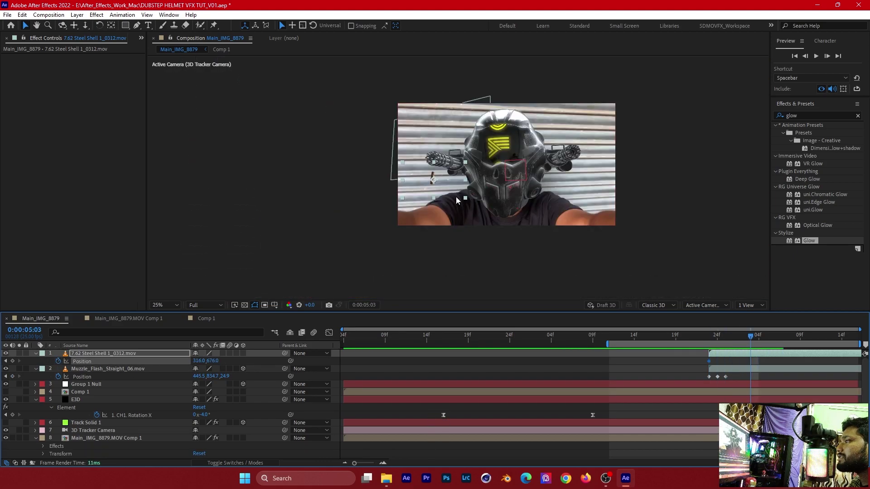
drag(427, 193, 405, 268)
scroll(458, 181, up, 2)
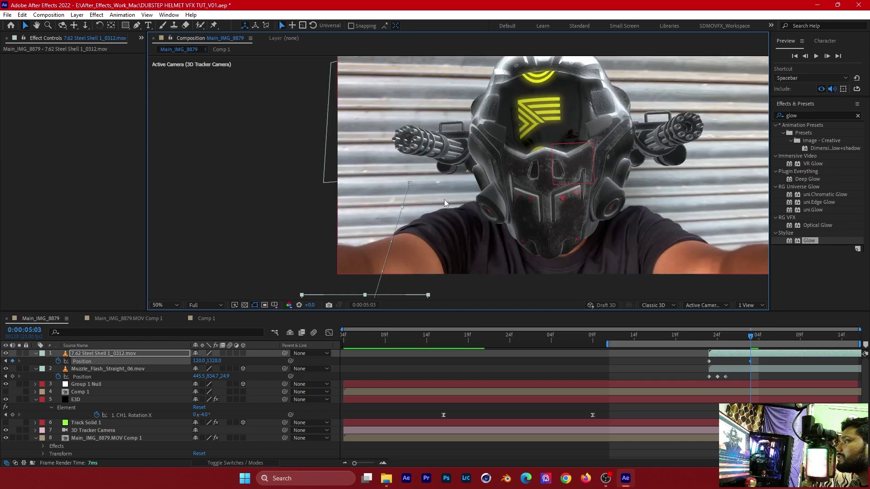
key(ctrl+s)
Step: Play back the shell ejection preview from just before the shot
click(693, 338)
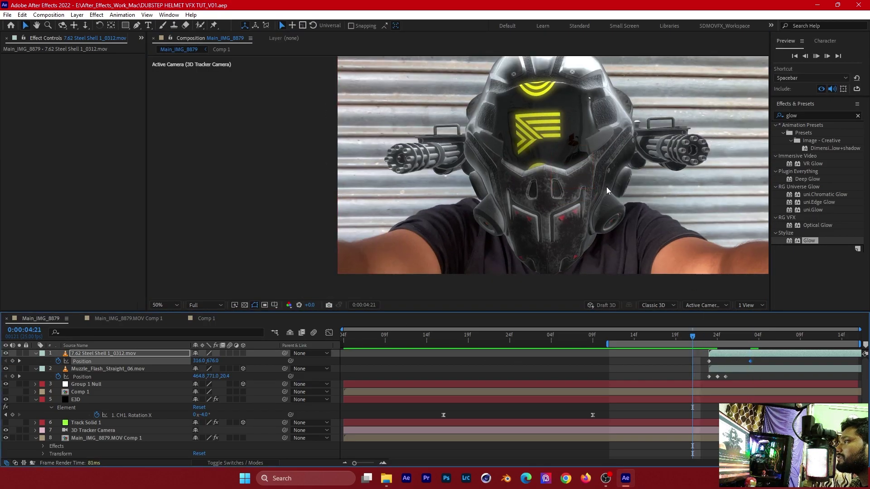
key(space)
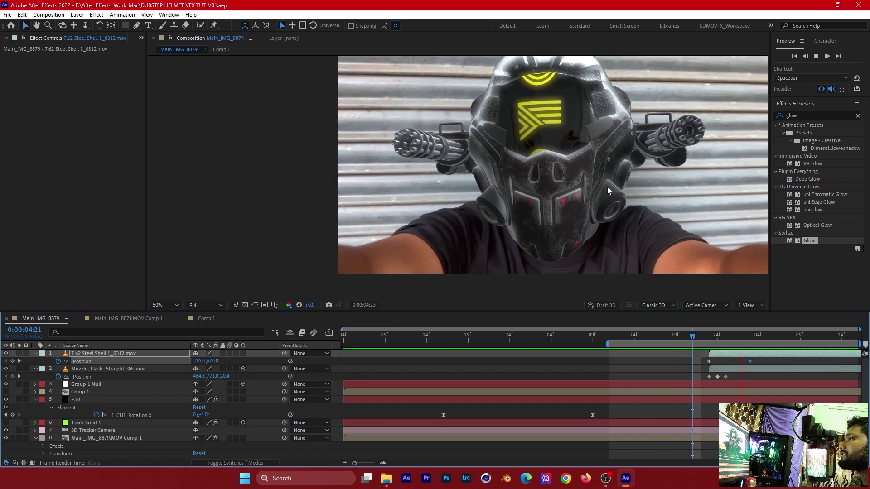
key(h)
scroll(583, 172, up, 2)
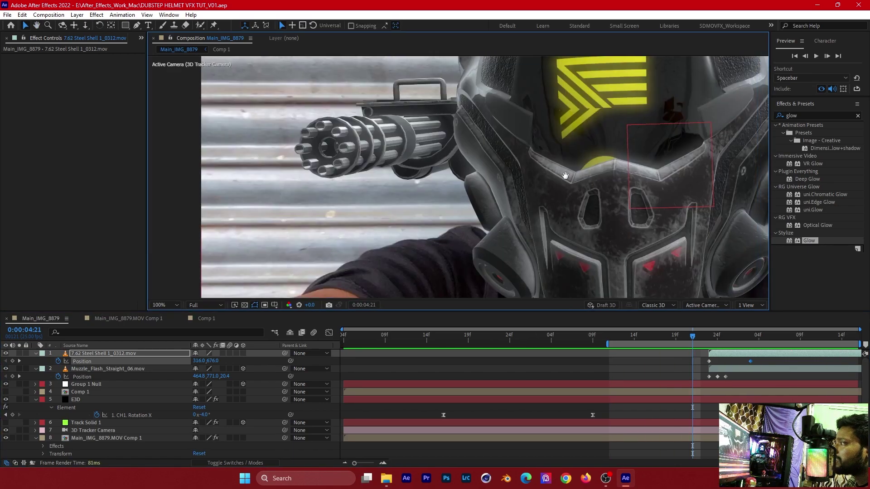
scroll(419, 159, down, 2)
key(v)
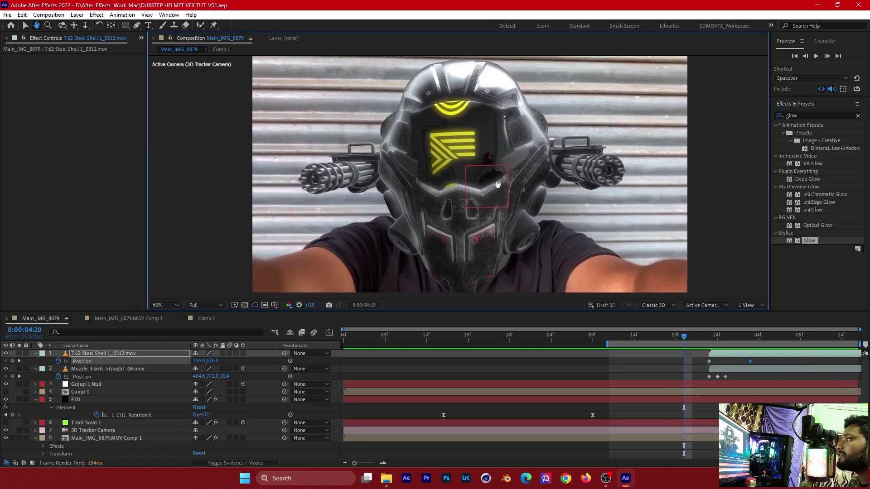
drag(692, 360, 684, 361)
key(space)
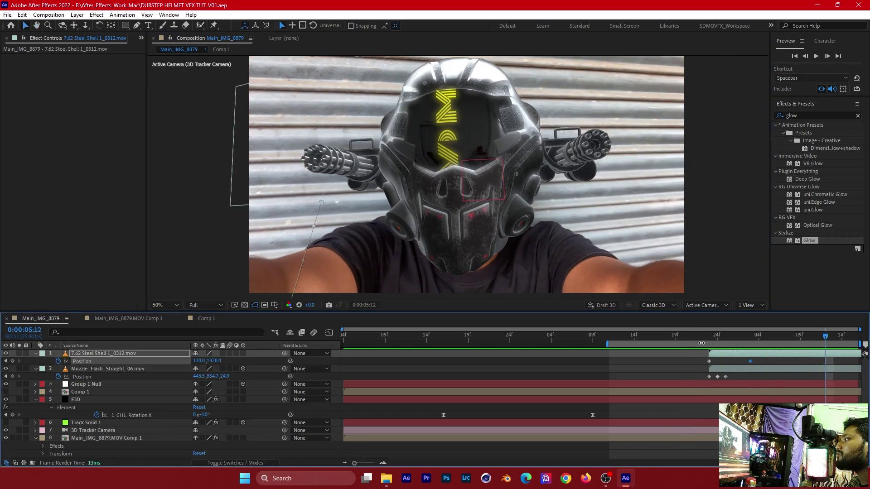
Step: Scrub around 0:00:05:01 and settle on frame 0:00:04:24 with the muzzle flash
click(734, 335)
key(ctrl+s)
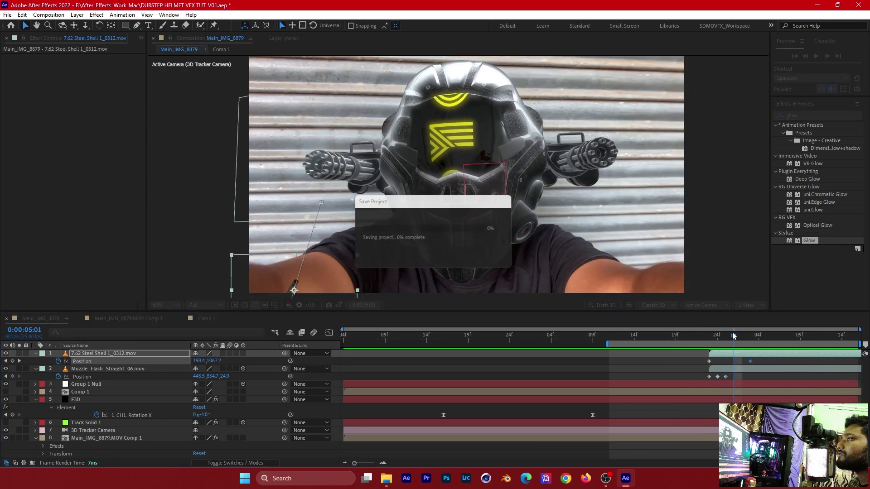
drag(734, 335, 742, 342)
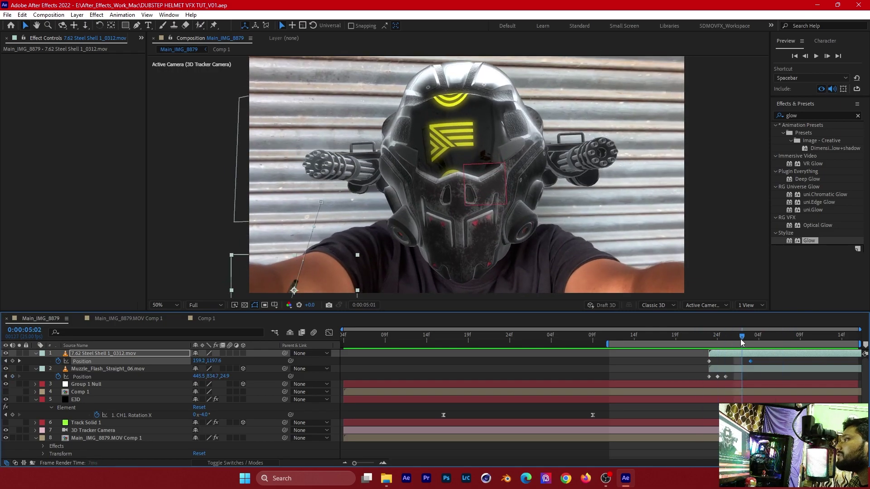
drag(742, 342, 718, 342)
drag(483, 266, 458, 235)
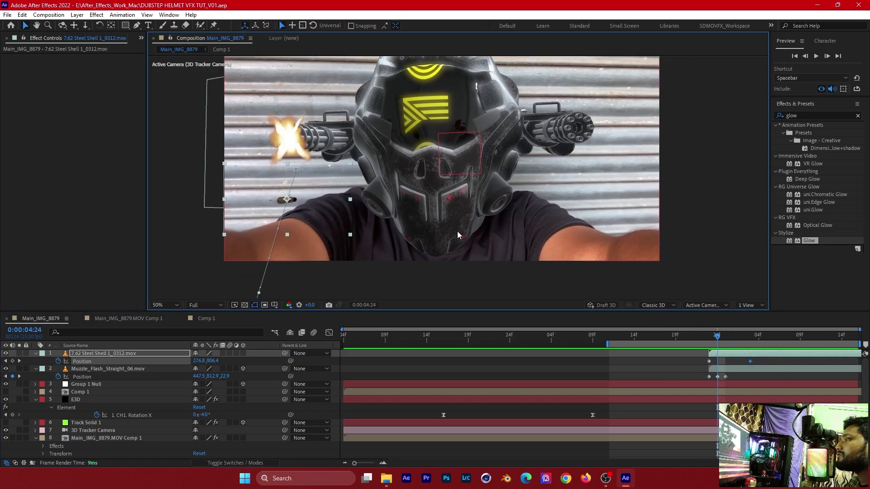
Step: Open the Real Bullet Shells by ActionVFX folder in the file browser
key(alt+Tab)
click(52, 51)
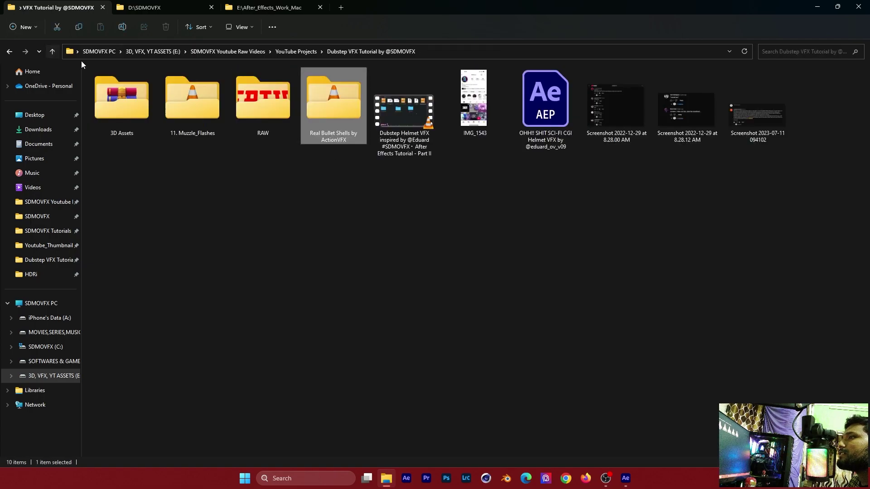
click(246, 145)
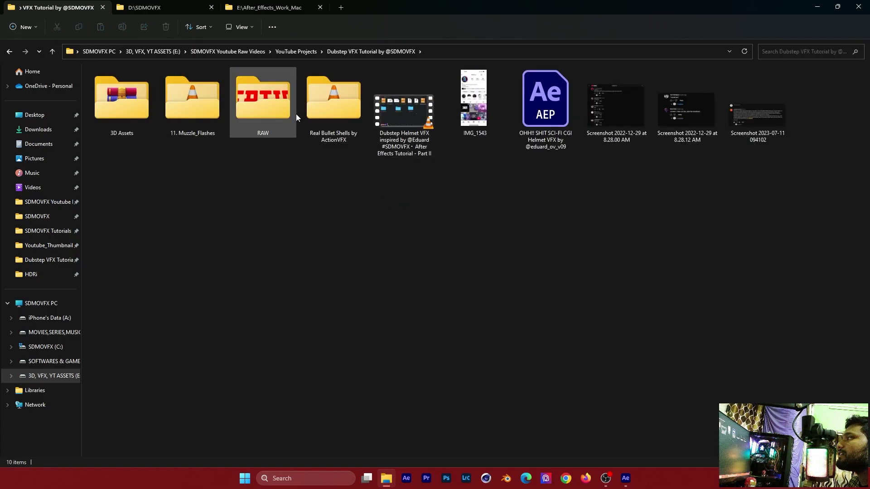
double_click(322, 104)
Step: Try the muzzle flash lower below the gun barrel and zoom in on it
key(alt+Tab)
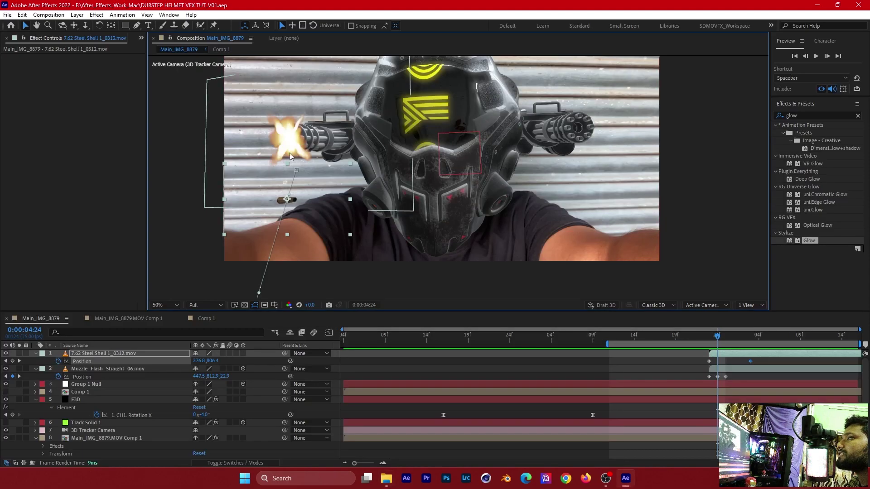
drag(289, 156, 375, 214)
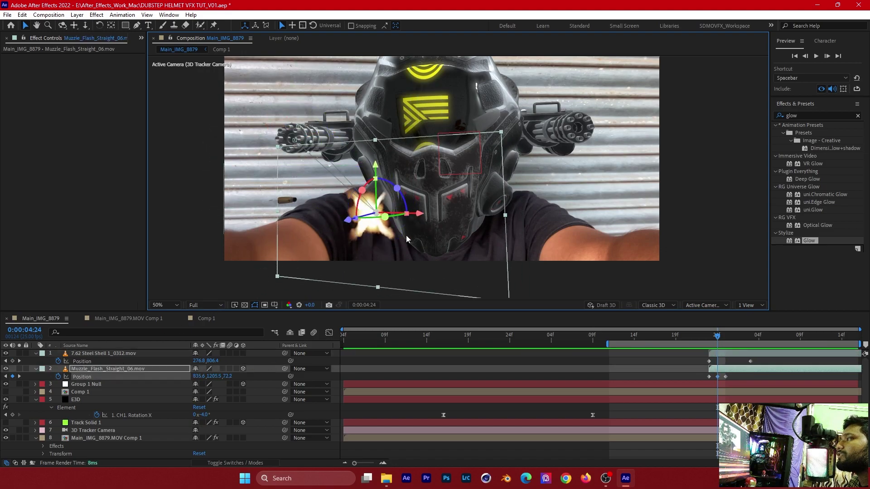
key(slash)
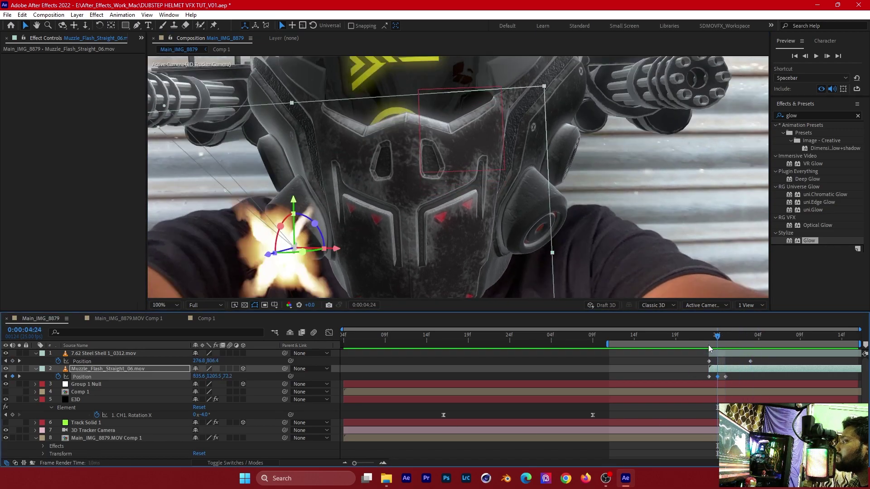
Step: Select the bullet shell layer, save, and return to frame 0:00:04:24
click(761, 352)
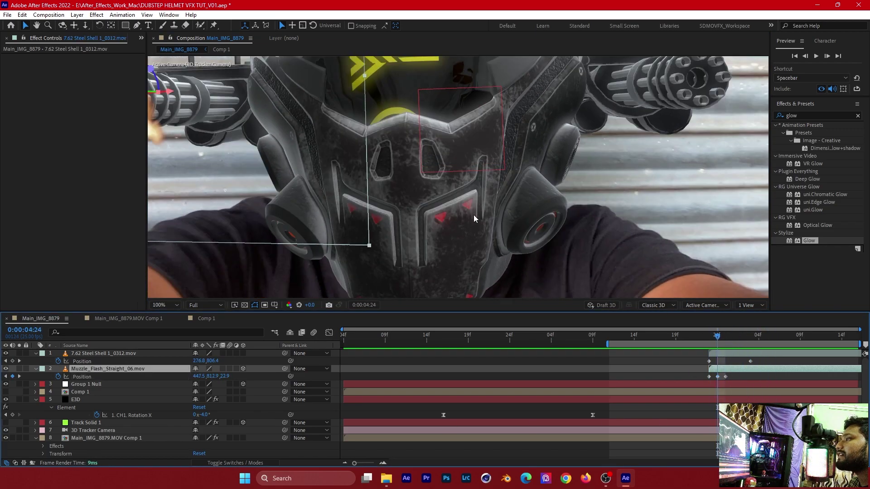
scroll(398, 186, down, 3)
scroll(398, 187, up, 1)
key(ctrl+s)
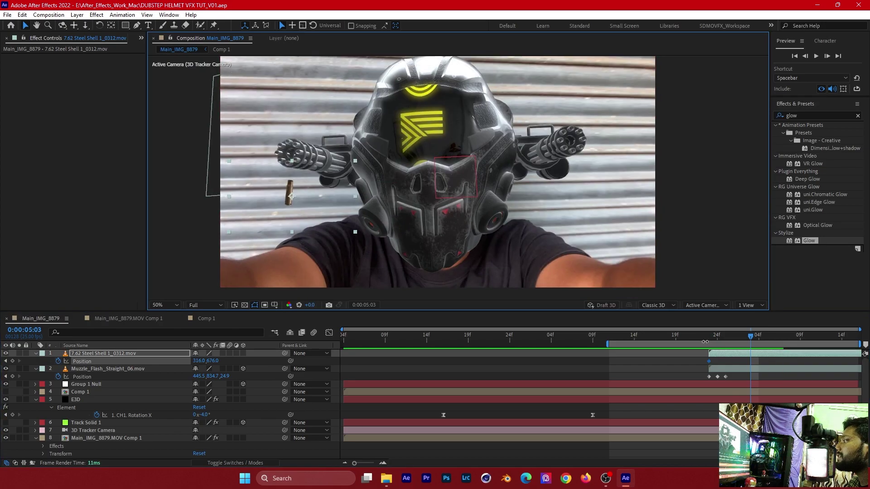
click(717, 338)
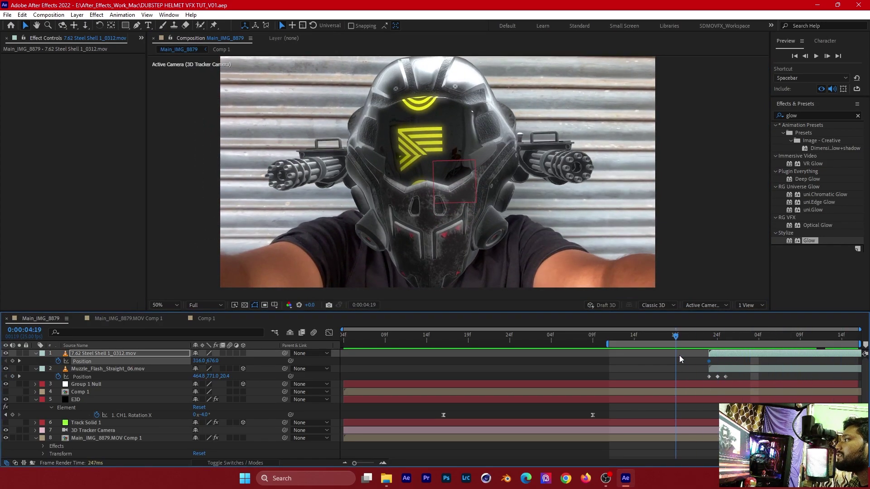
key(alt+Tab)
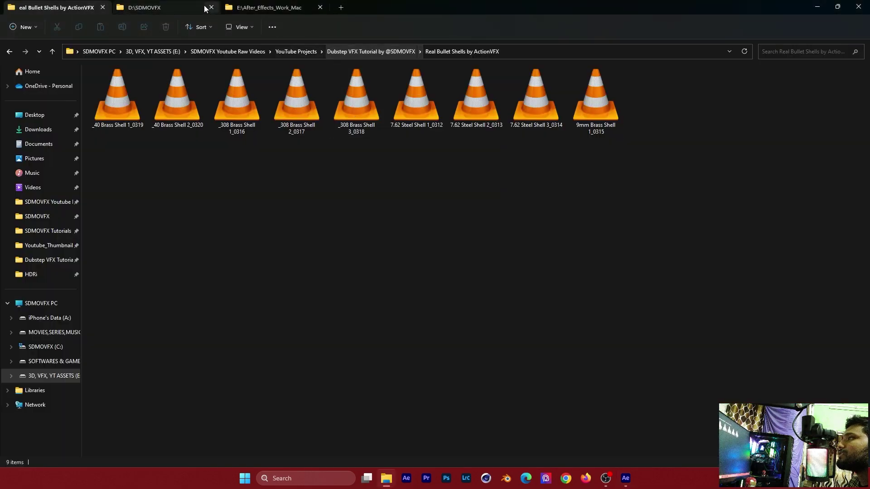
Step: Play the finished Sci-Fi CGI Dubstep Helmet VFX video from D:\SDMOVFX in VLC
click(157, 7)
scroll(430, 270, down, 6)
scroll(434, 268, down, 5)
scroll(434, 267, up, 5)
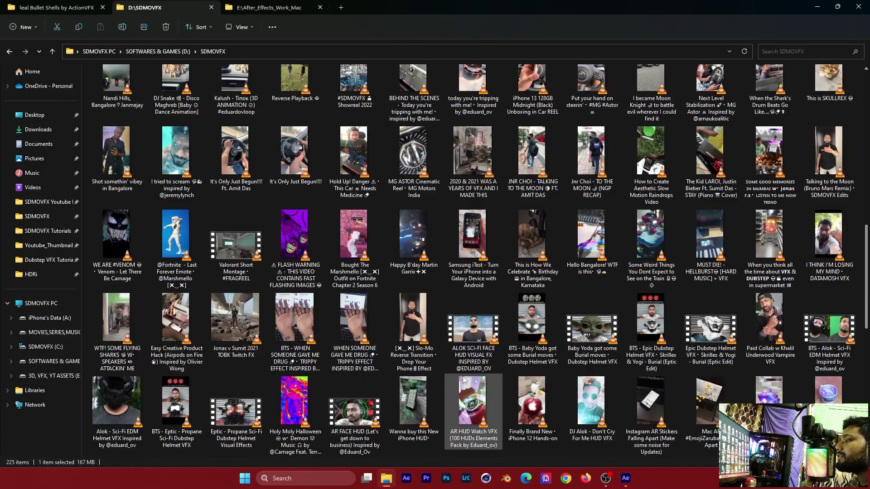
scroll(426, 265, up, 5)
double_click(426, 265)
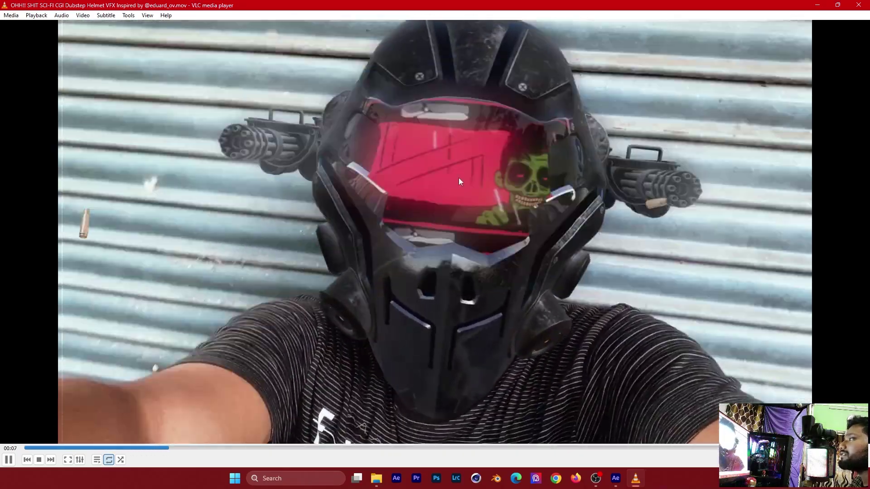
Step: Pause and resume the video to inspect the glowing visor shot
click(422, 164)
click(482, 176)
click(484, 186)
click(466, 186)
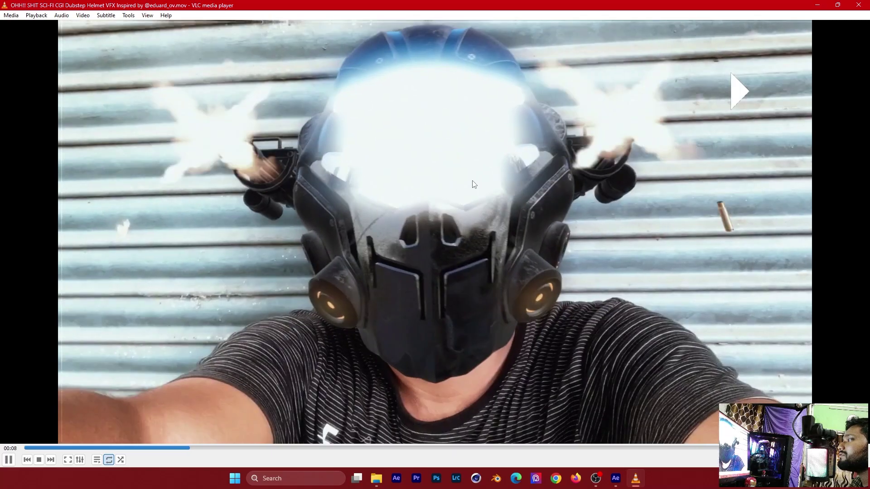
click(474, 184)
click(502, 189)
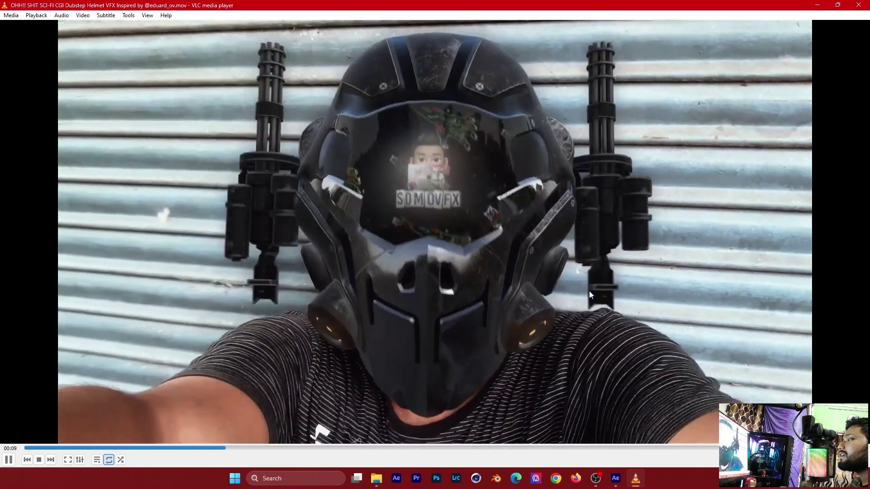
Step: Seek to the firing miniguns shot, review it, and quit VLC
key(shift+Right)
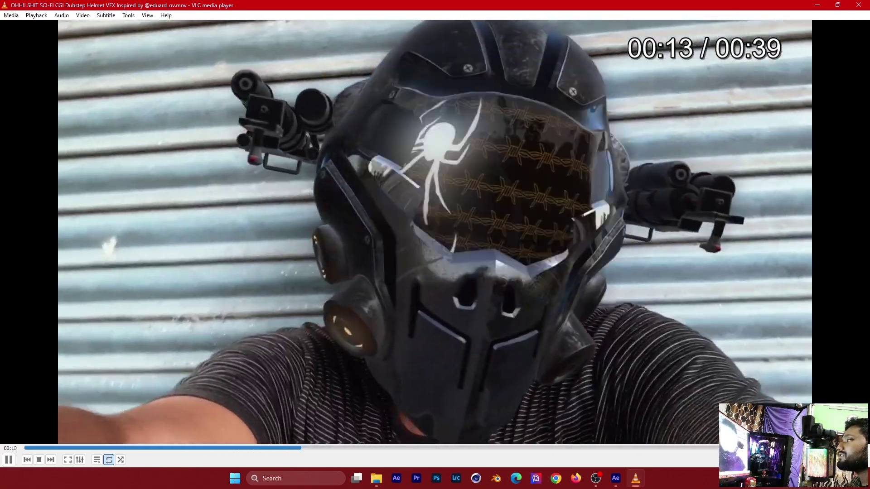
key(shift+Right)
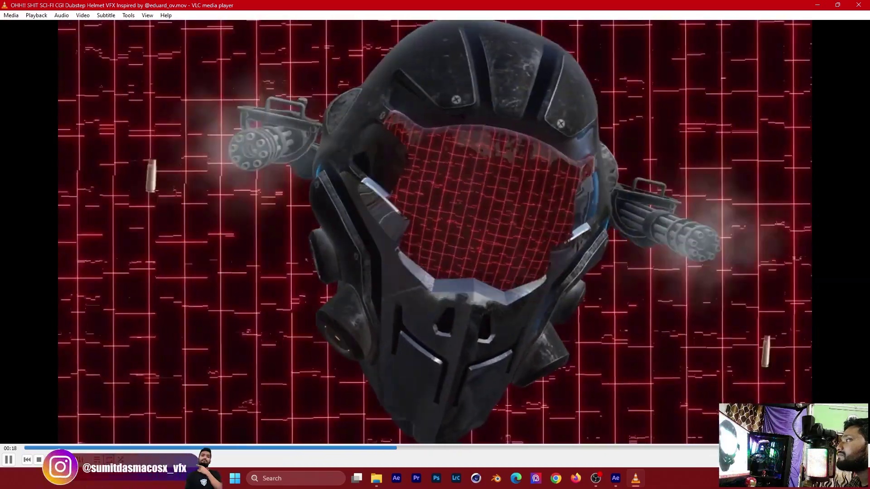
key(shift+Left)
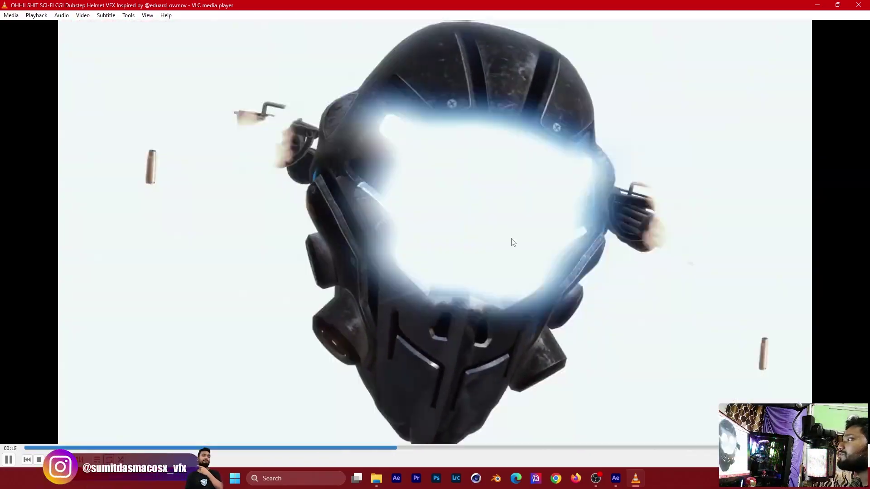
click(311, 198)
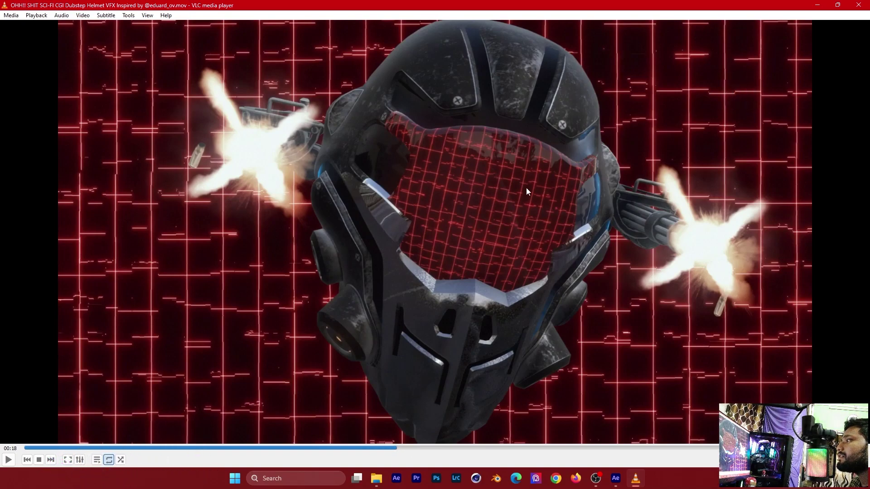
click(202, 258)
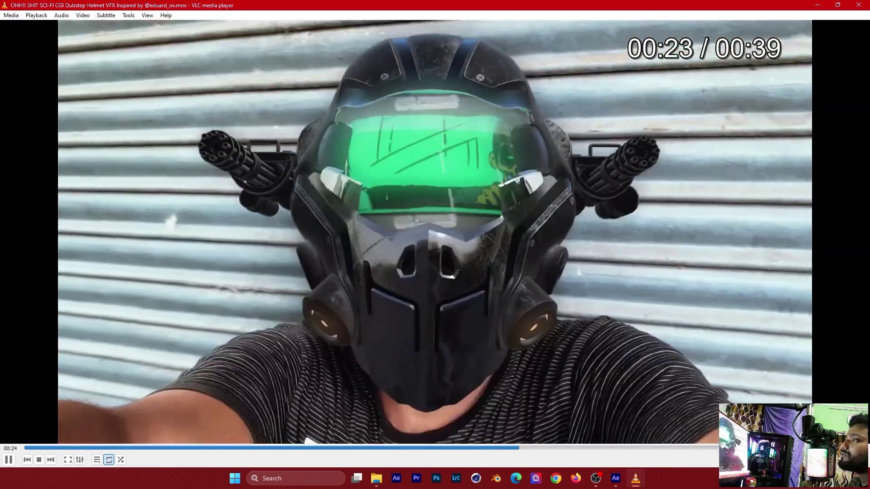
key(shift+Left)
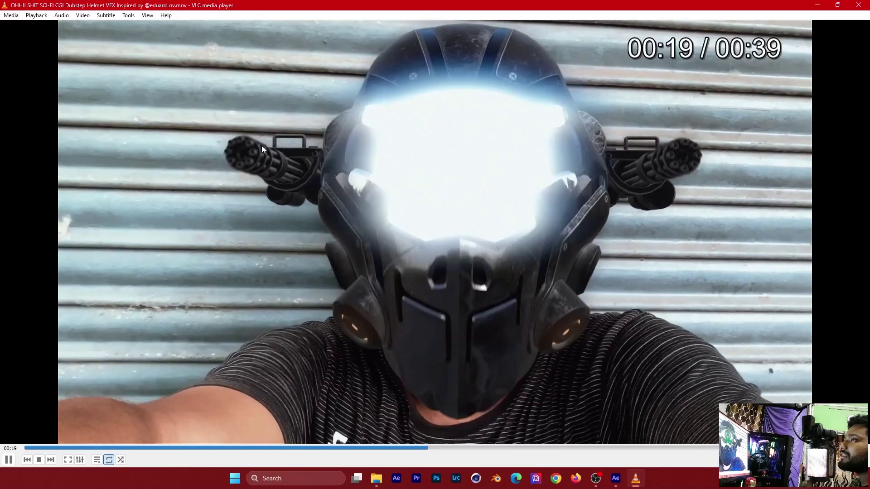
key(ctrl+q)
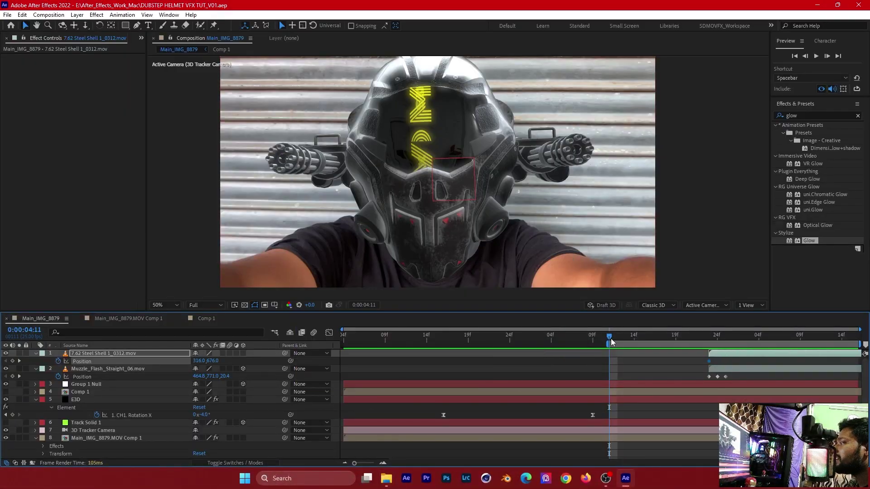
key(k)
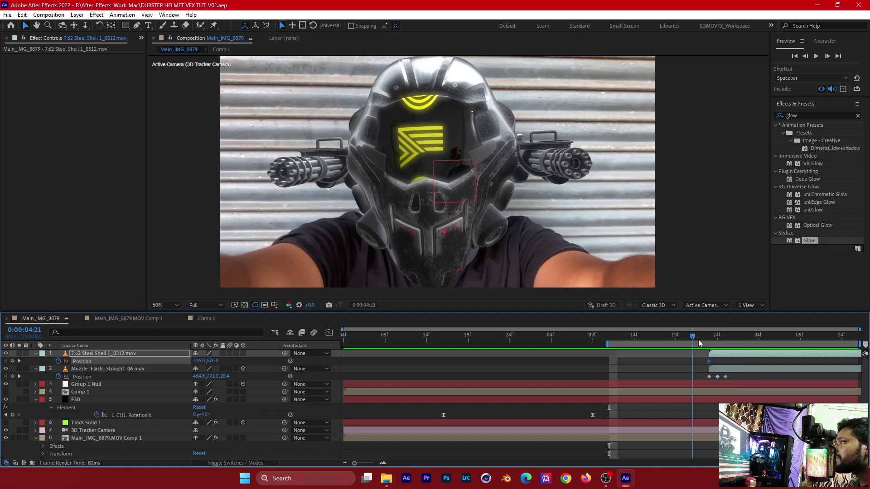
mouse_move(709, 342)
mouse_down()
mouse_move(722, 360)
mouse_move(649, 363)
mouse_up()
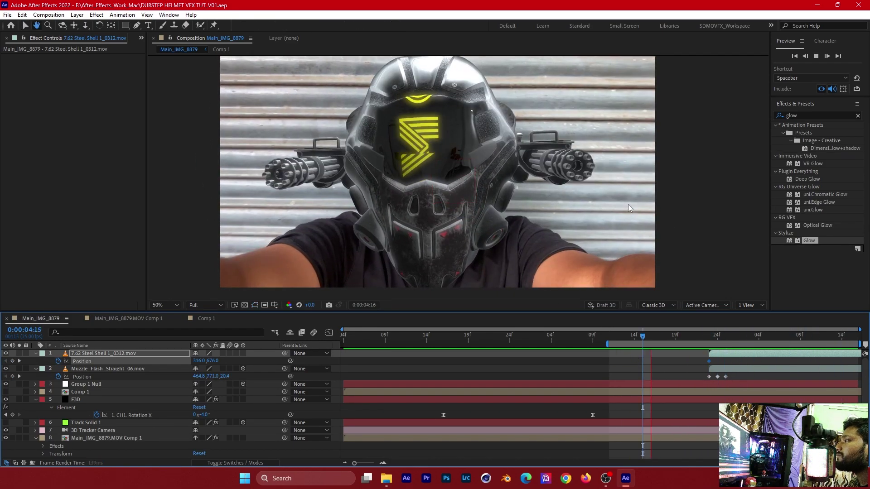